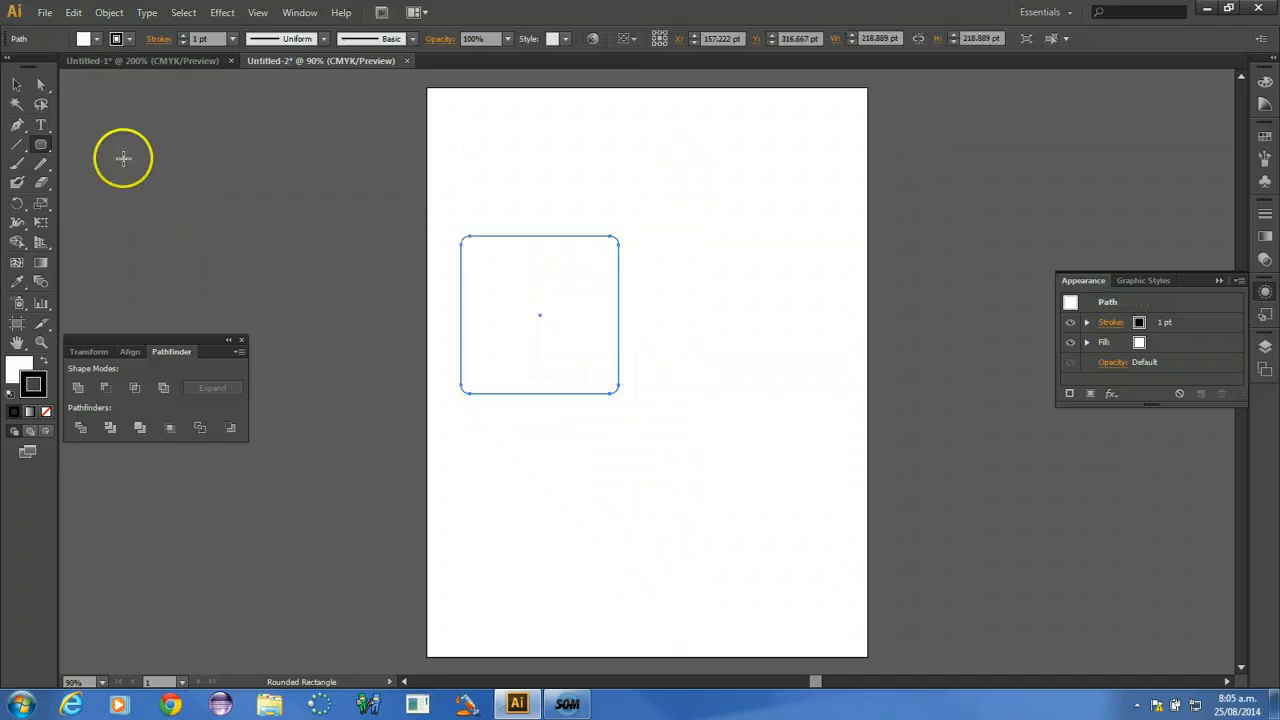
Draw a circle about 238 pt in diameter on the artboard, below and to the right of the rounded square.
left_click(41, 147)
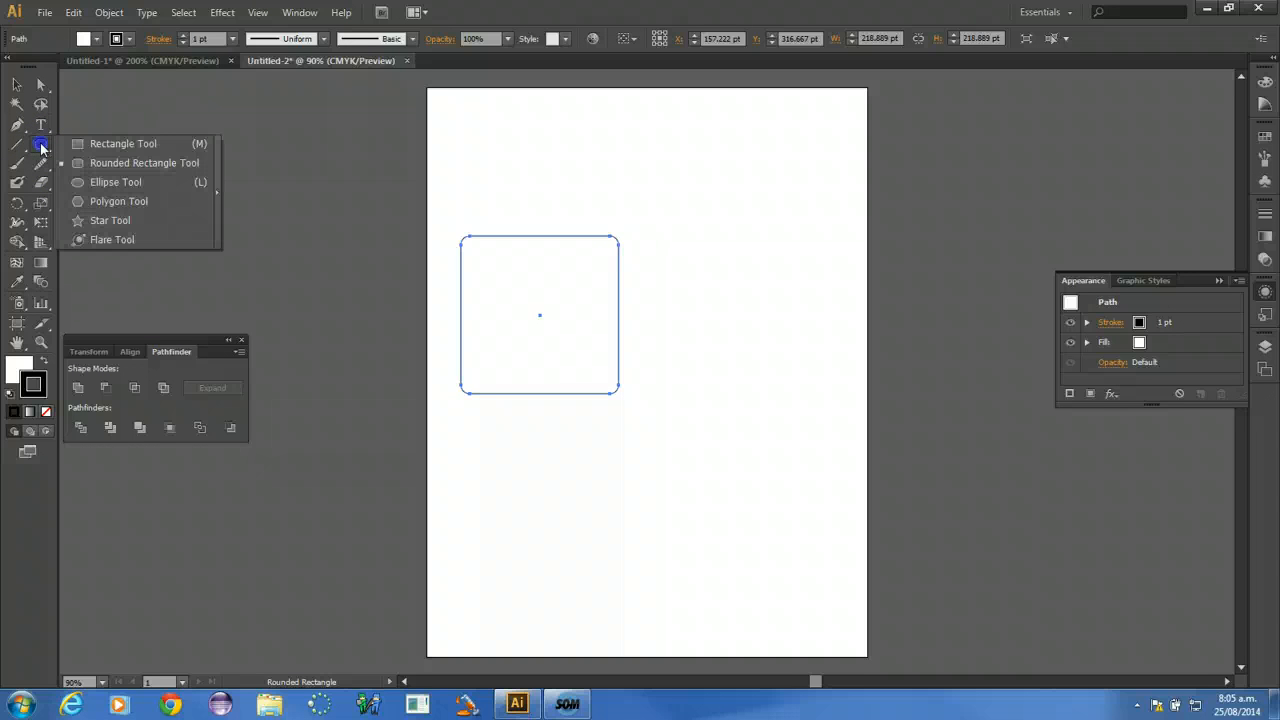
left_click_drag(41, 147, 83, 188)
left_click_drag(666, 366, 833, 515)
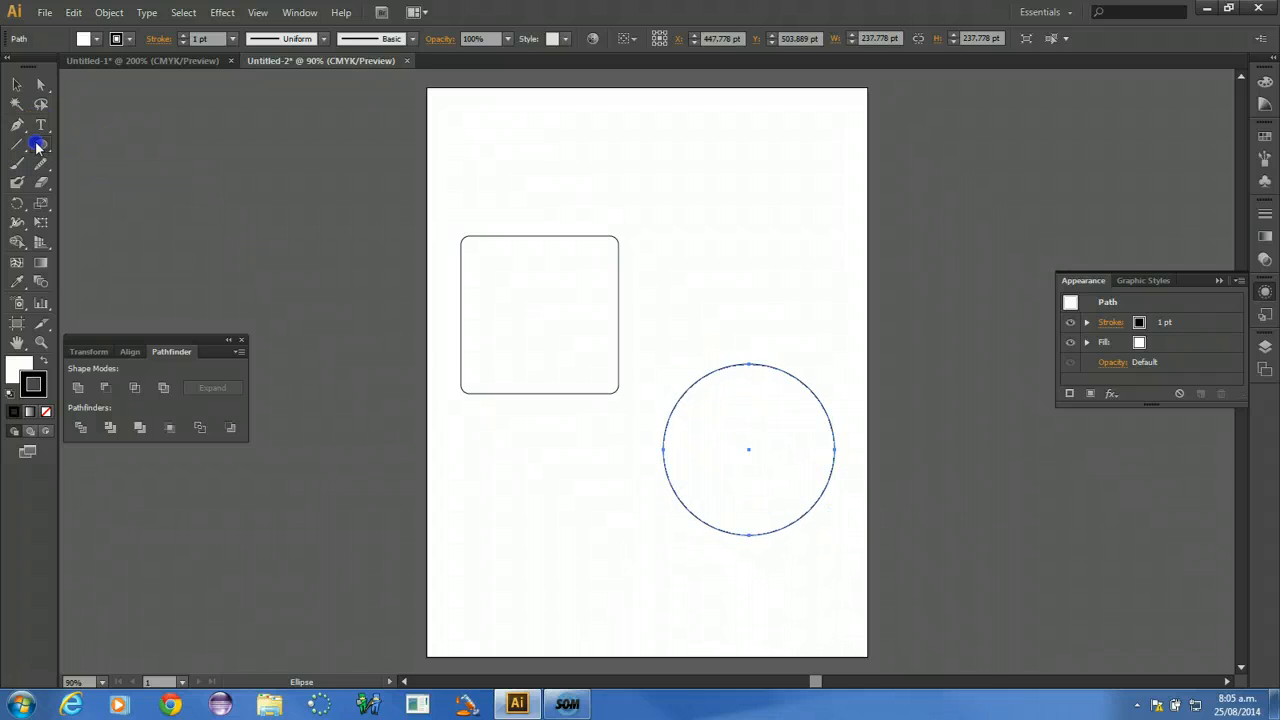
left_click_drag(37, 147, 94, 163)
left_click_drag(631, 343, 780, 483)
key("ctrl+z")
Draw an ellipse about 257 by 217 pt over the circle, offset towards its upper left.
left_click_drag(43, 149, 80, 186)
mouse_move(640, 386)
left_mouse_down()
mouse_move(732, 437)
mouse_move(794, 529)
mouse_move(807, 491)
mouse_move(800, 517)
mouse_move(815, 520)
left_mouse_up()
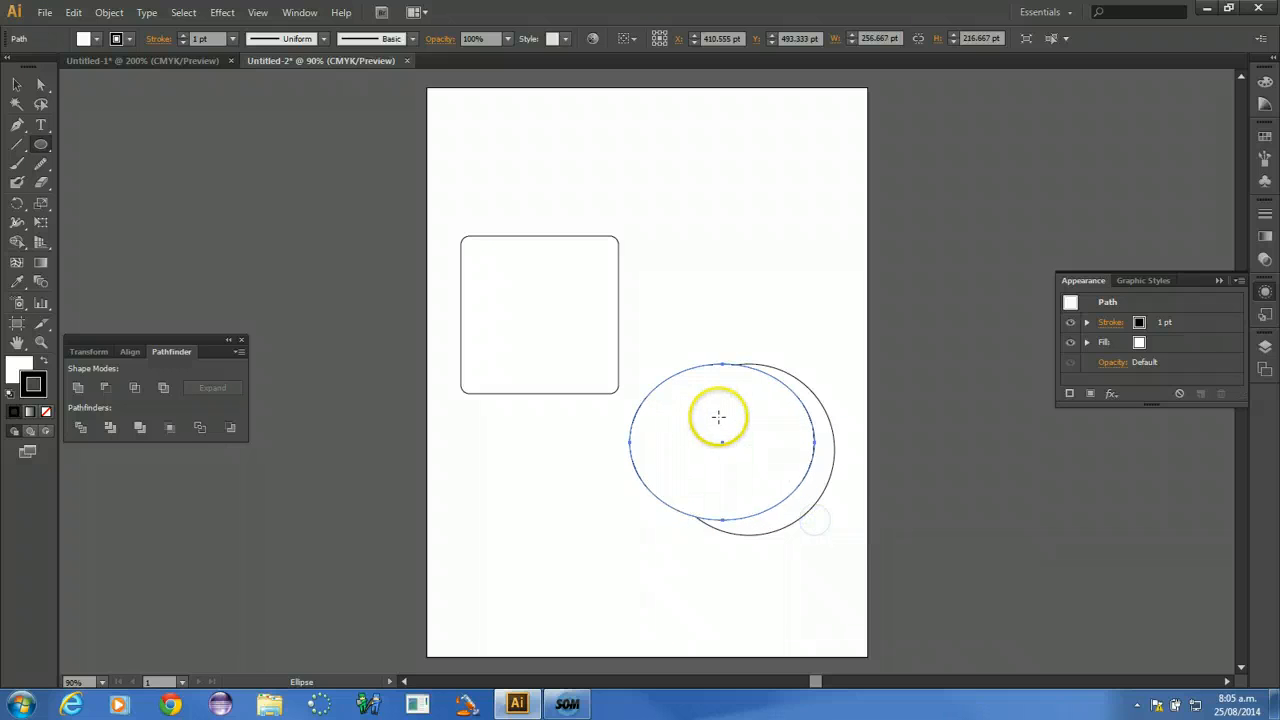
mouse_move(718, 415)
left_mouse_down()
mouse_move(734, 404)
mouse_move(721, 399)
mouse_move(720, 411)
left_mouse_up()
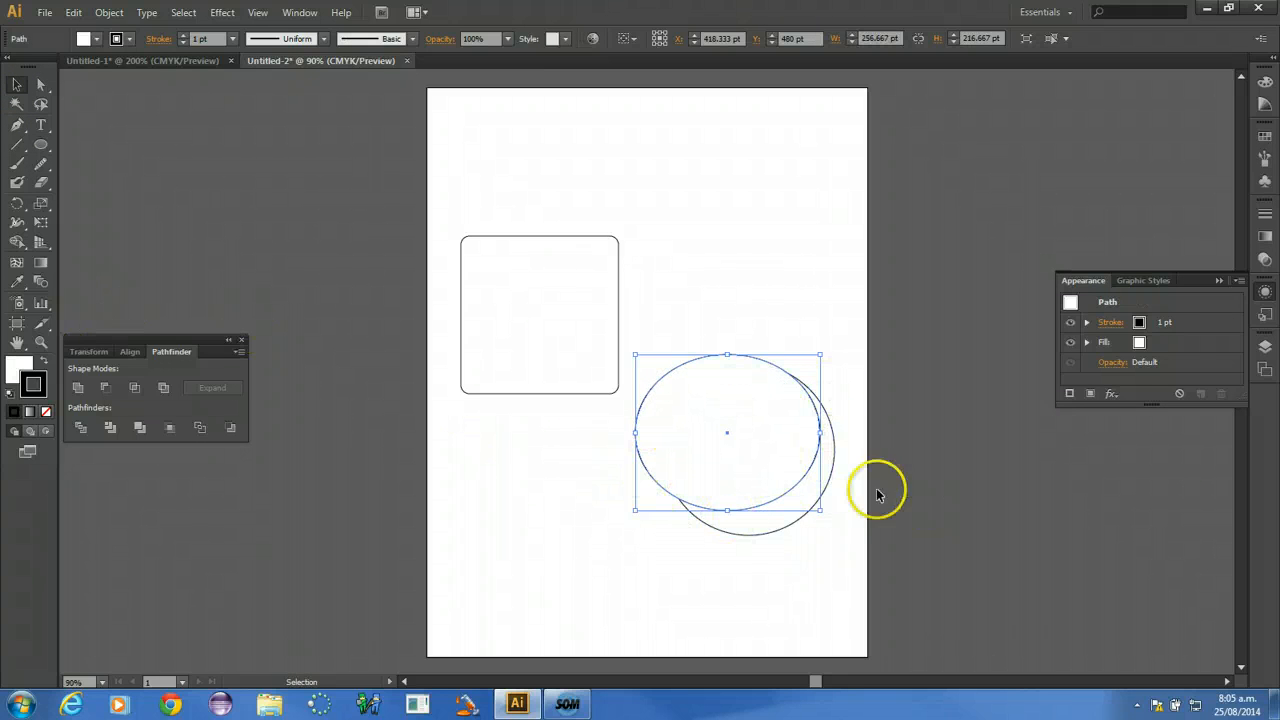
Subtract the ellipse from the circle with Minus Front to make a crescent.
left_click(813, 485, "shift")
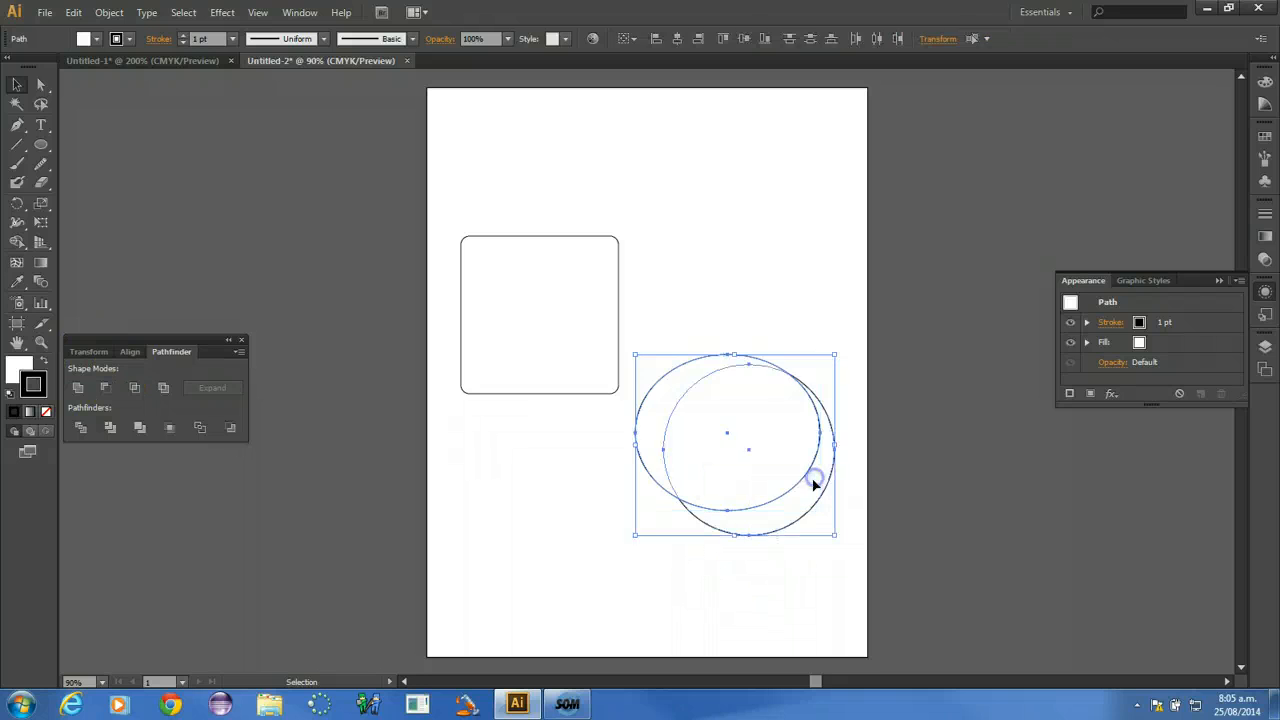
left_click(105, 387)
left_click(614, 551)
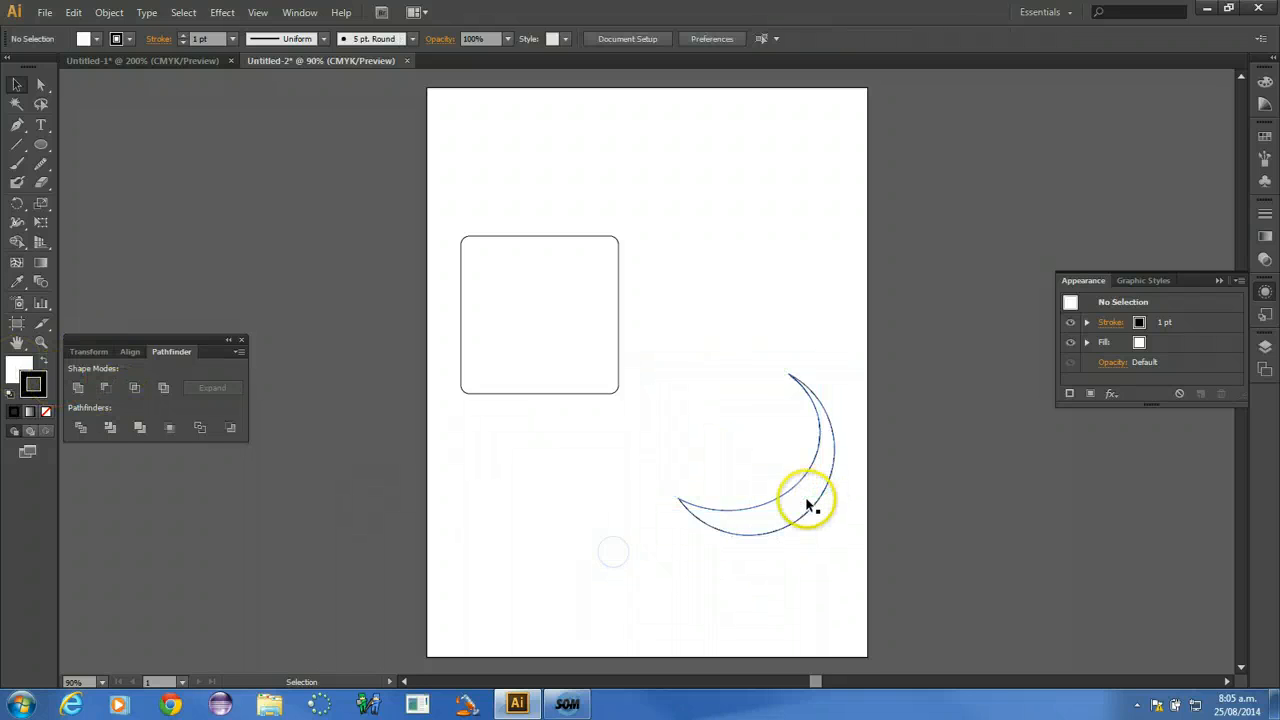
Move the crescent onto the rounded square and stretch it to about 369 by 203 pt, extending past the square's left edge.
left_click_drag(808, 503, 585, 370)
left_click(478, 405)
left_click_drag(456, 404, 345, 436)
left_click_drag(543, 391, 486, 388)
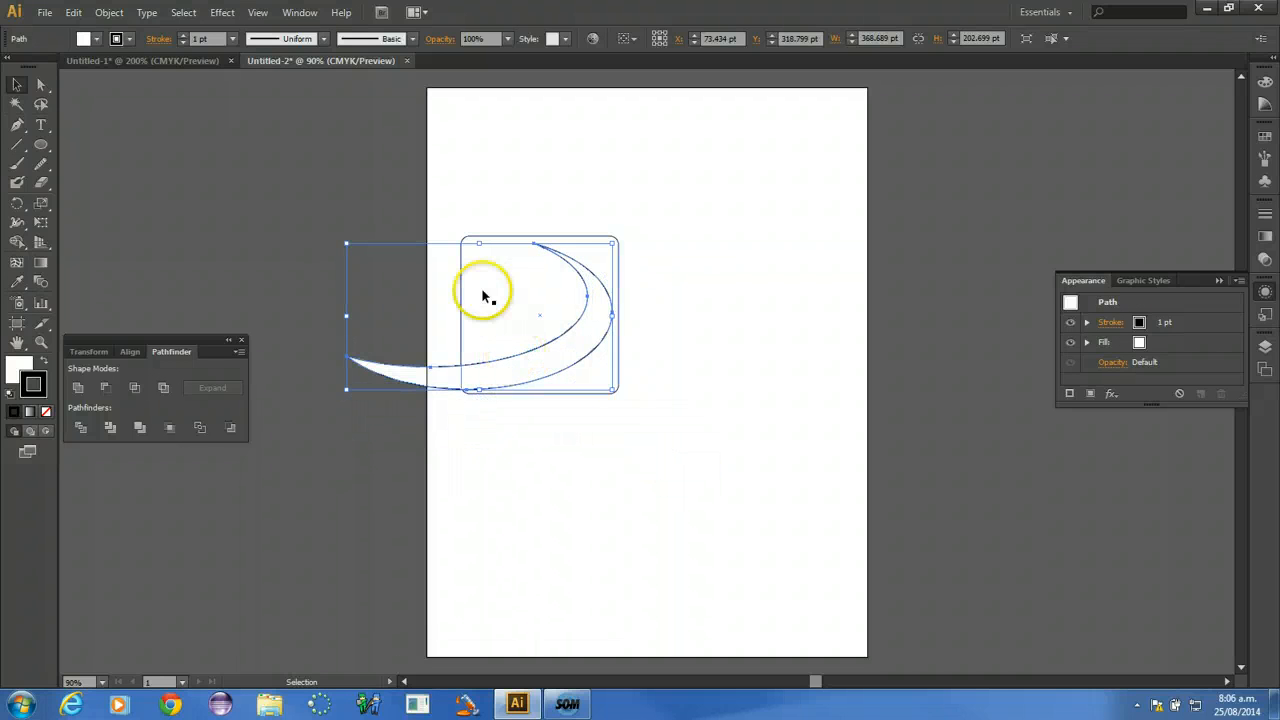
Cut the crescent out of the rounded square with Minus Front and move the result to the artboard's upper right.
left_click(524, 310, "shift")
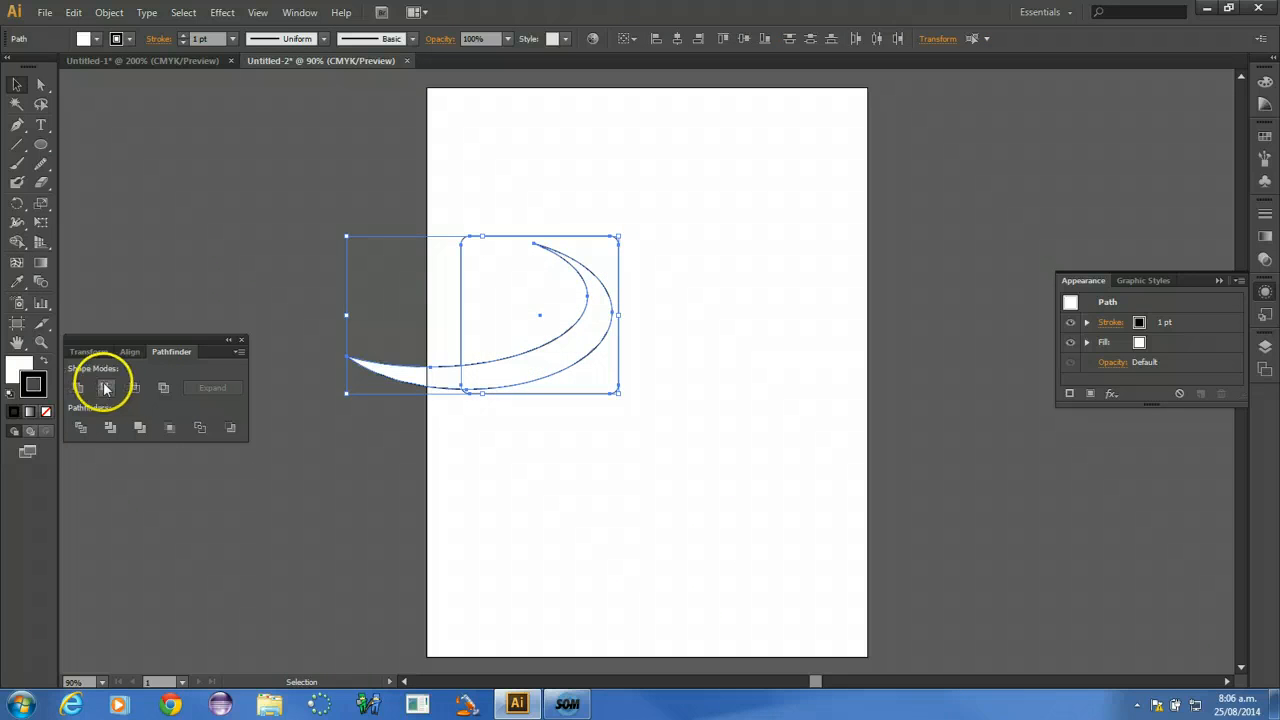
left_click(105, 387)
left_click(578, 505)
left_click_drag(477, 289, 677, 194)
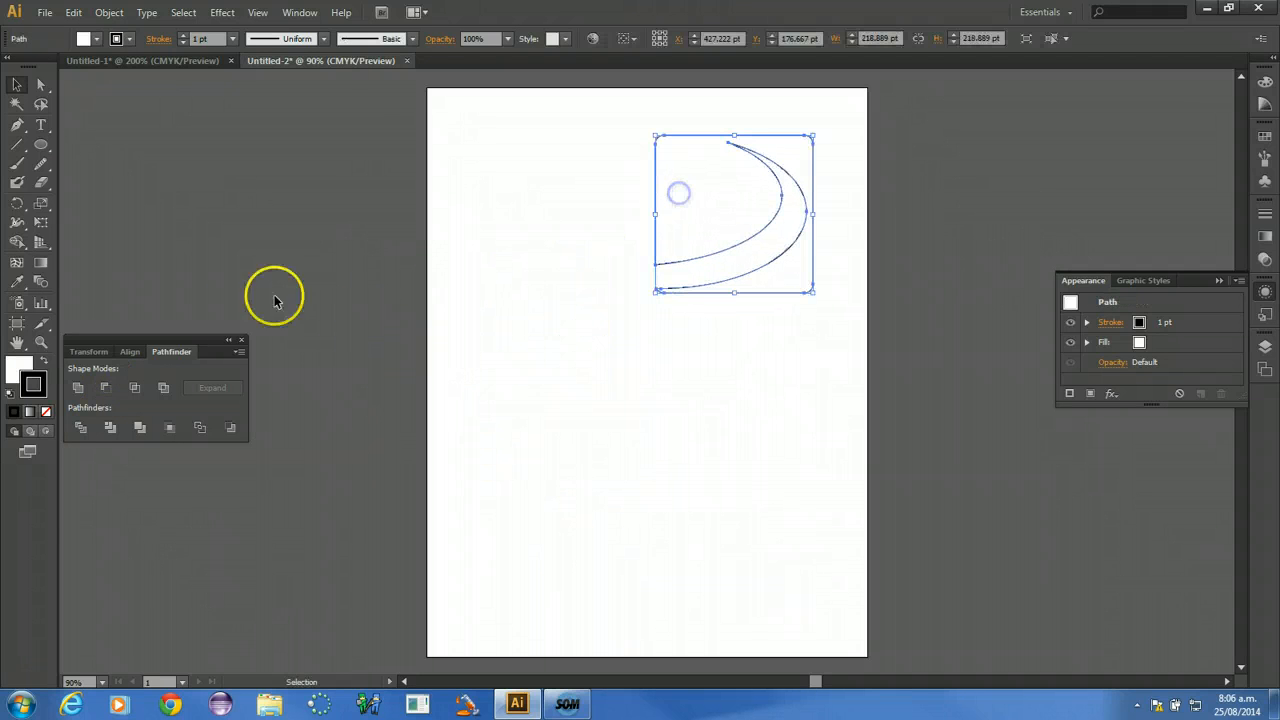
Draw a seven-pointed star about 158 pt wide and place it inside the square, overlapping the crescent cut-out.
left_click_drag(43, 143, 84, 216)
left_click_drag(600, 143, 634, 209)
key("Up")
key("Up")
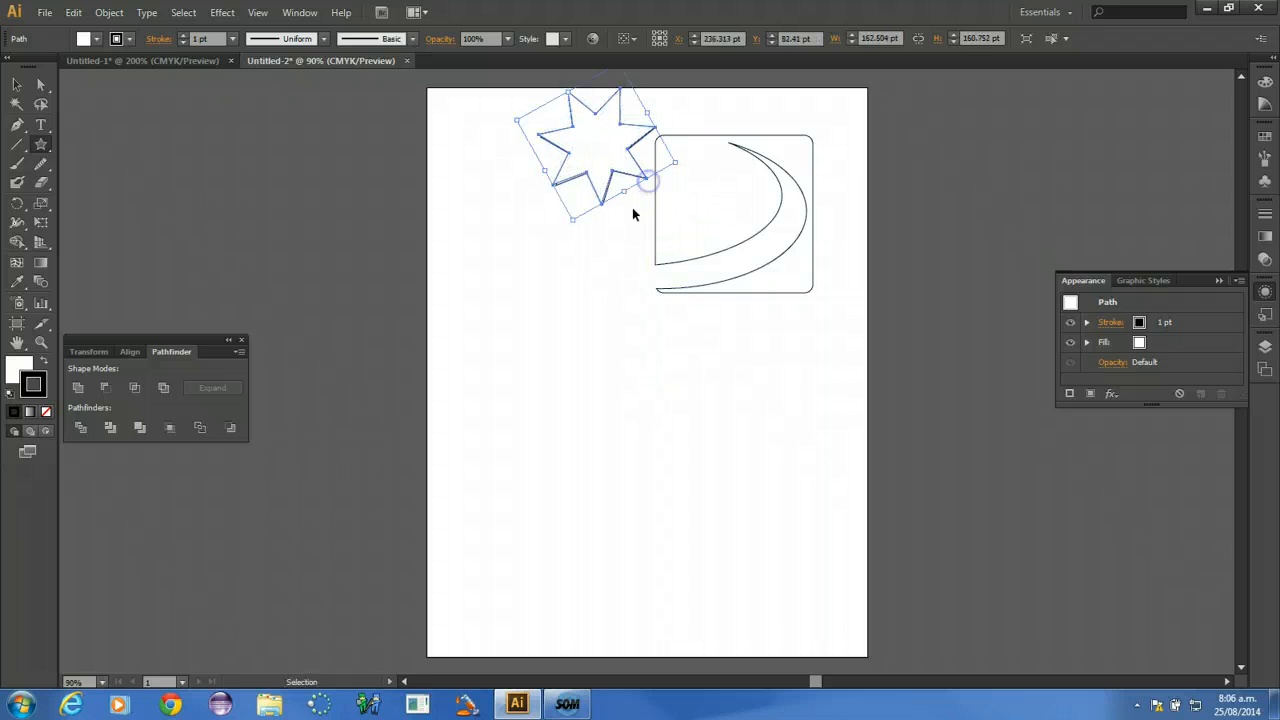
left_click(16, 84)
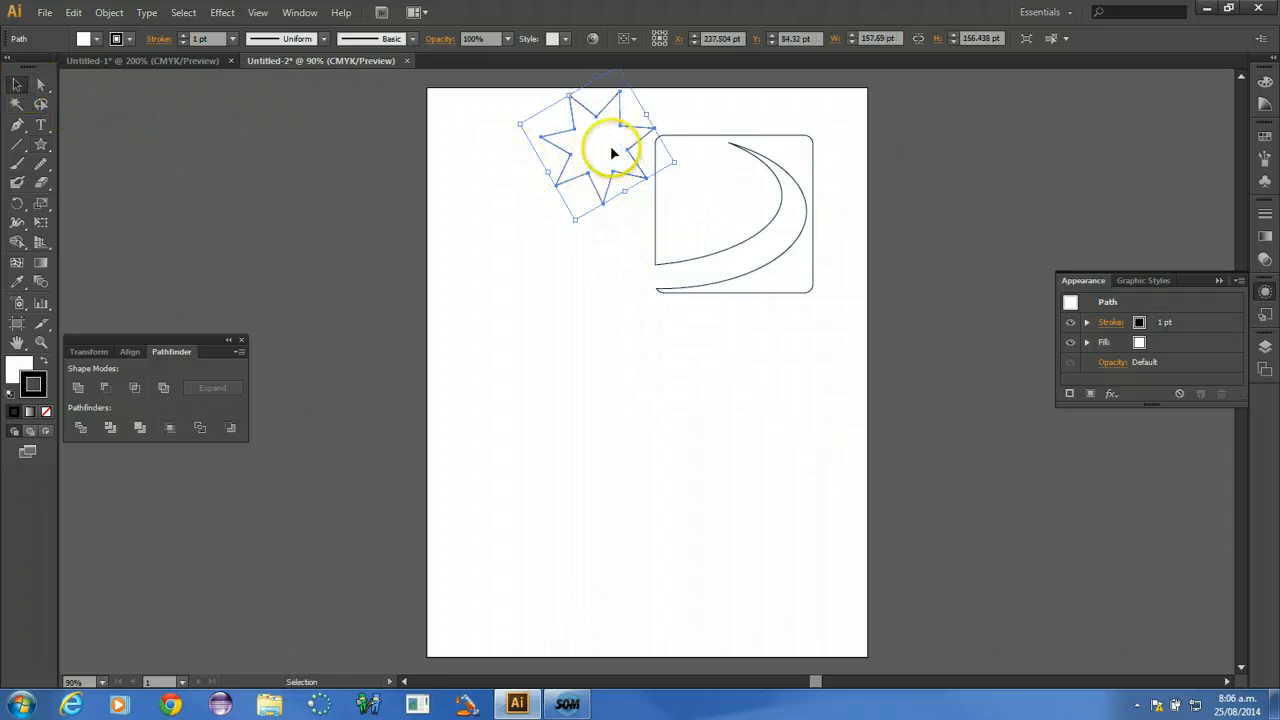
left_click_drag(609, 146, 727, 215)
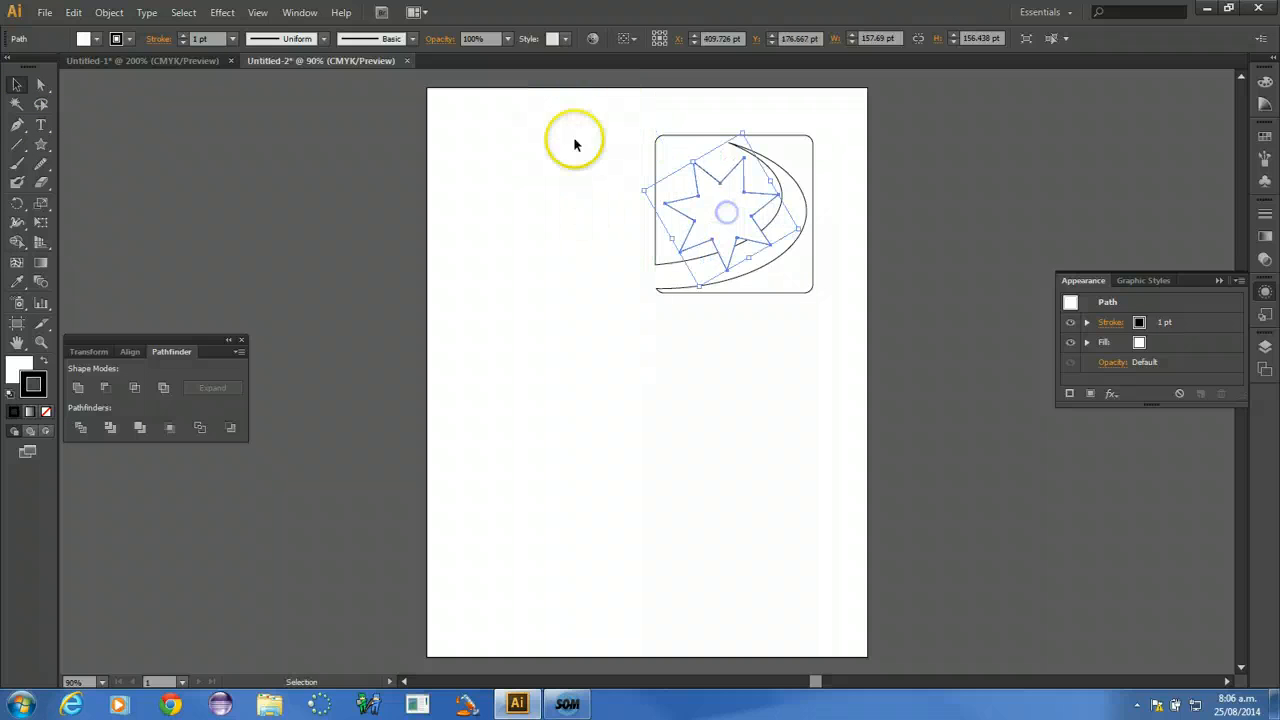
Subtract the star from the square with Minus Front.
left_click_drag(564, 106, 849, 337)
left_click(117, 396)
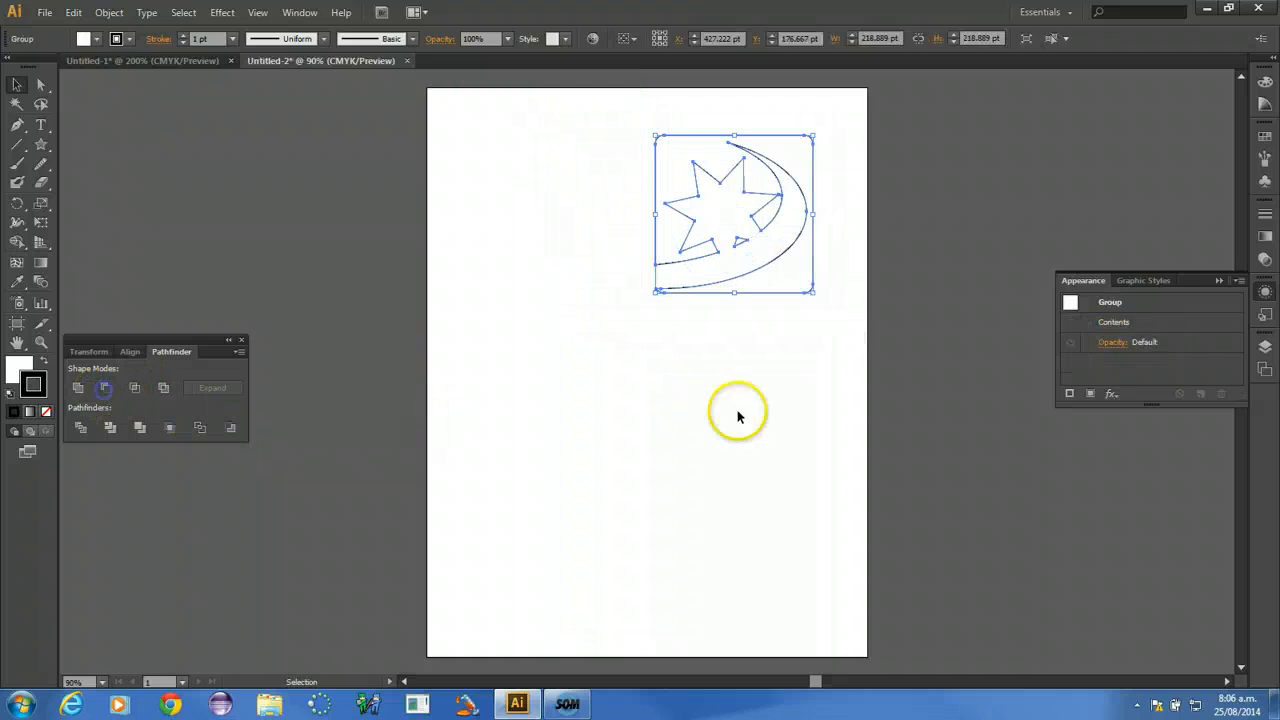
left_click(737, 414)
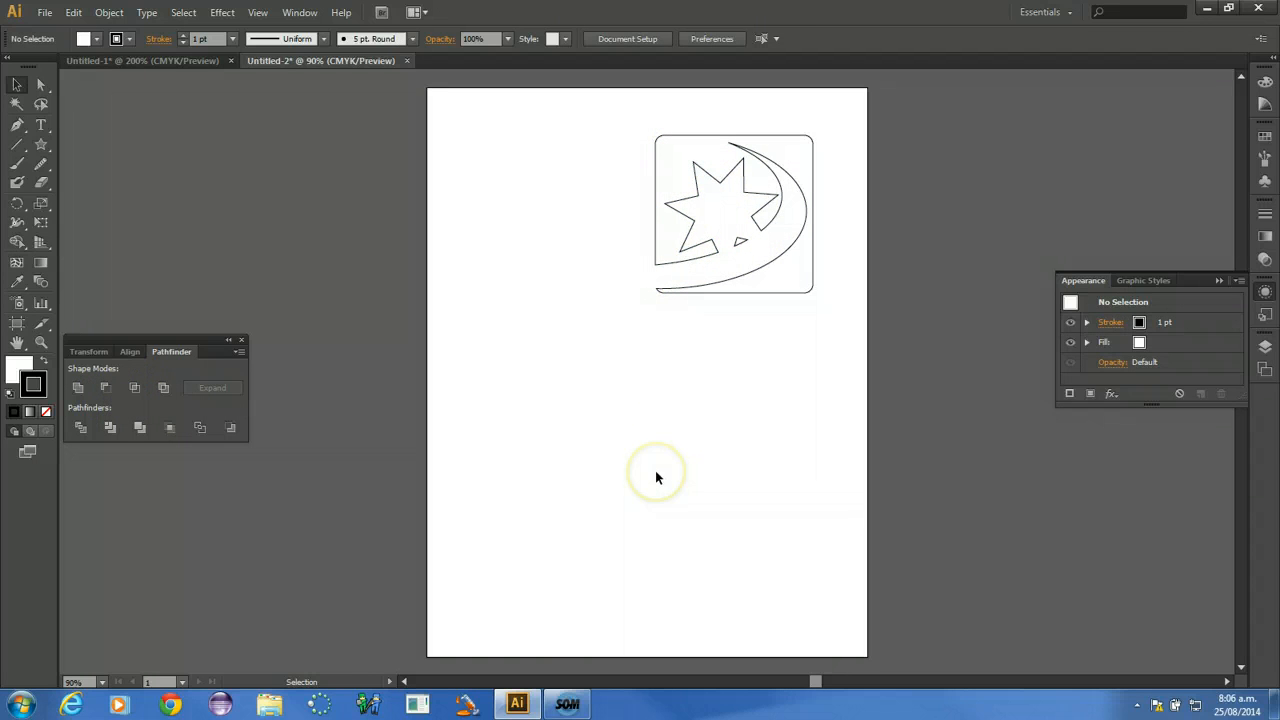
Add a new stroke to the logo group and make it 3 pt wide and dark green.
left_click_drag(589, 201, 557, 200)
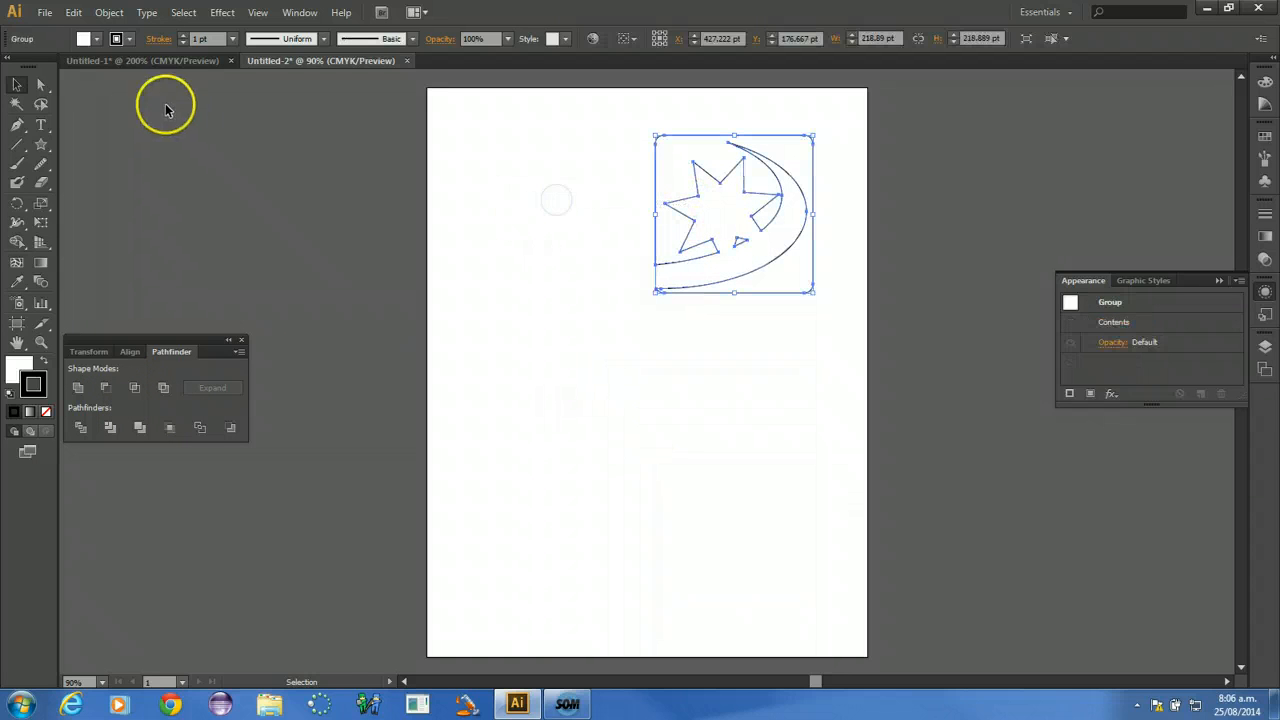
left_click(1263, 292)
left_click(1264, 294)
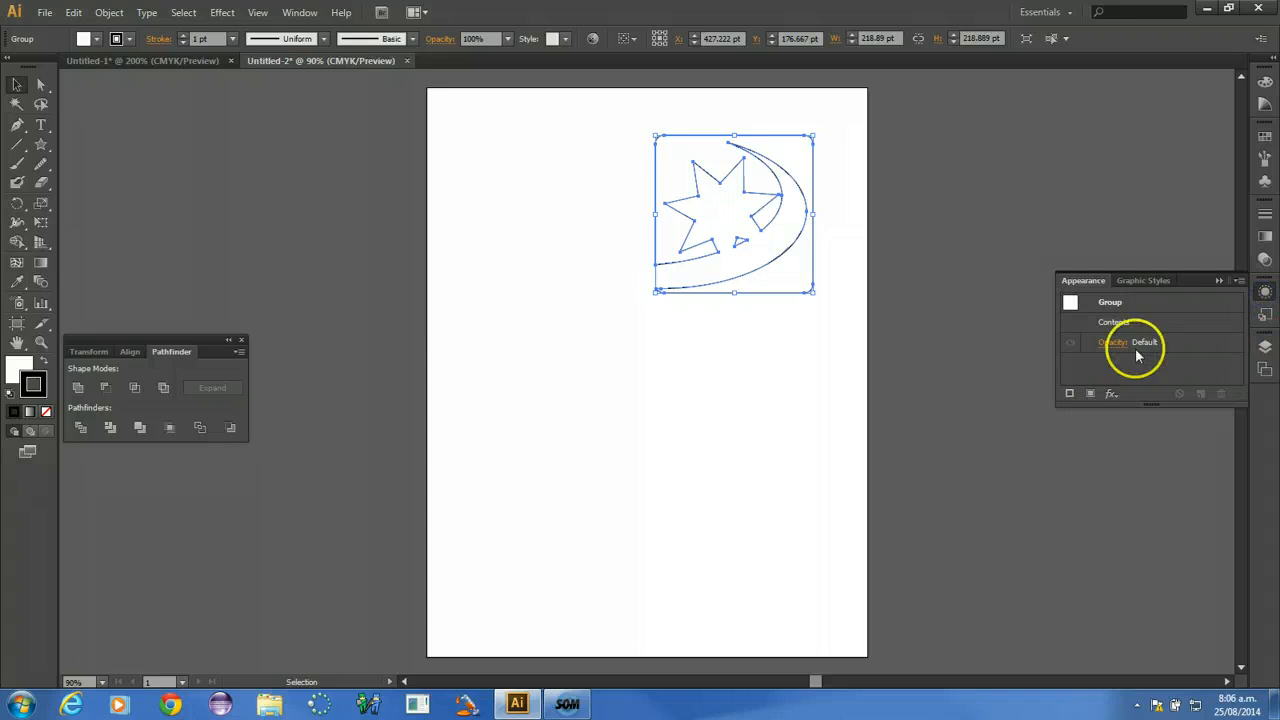
left_click(1069, 393)
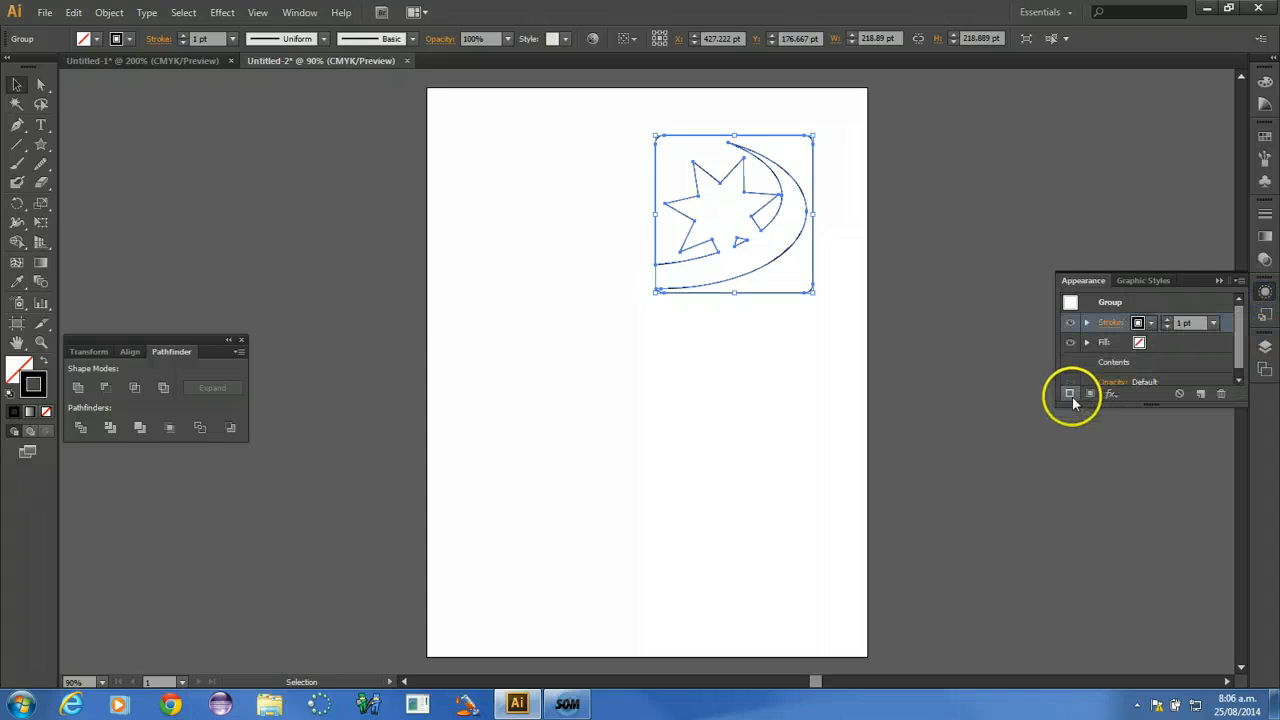
left_click(1167, 319)
left_click(1167, 319)
left_click(1167, 326)
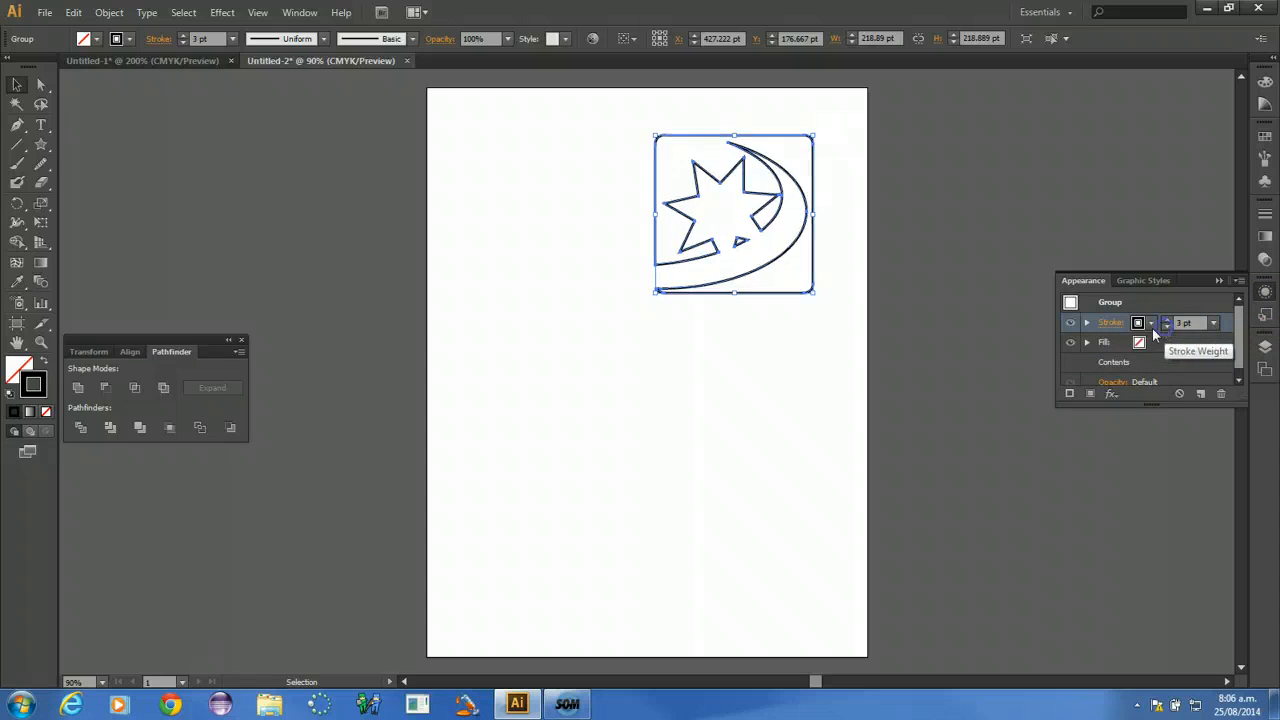
left_click(1154, 324)
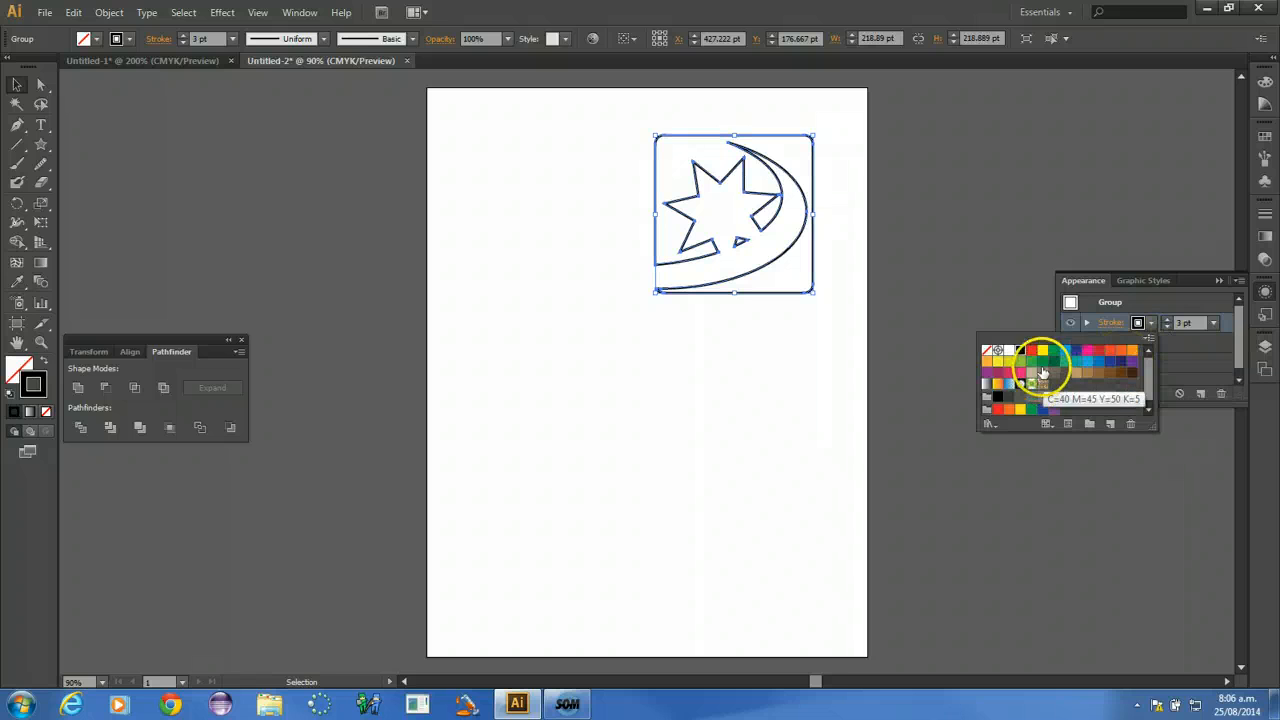
left_click(1058, 367)
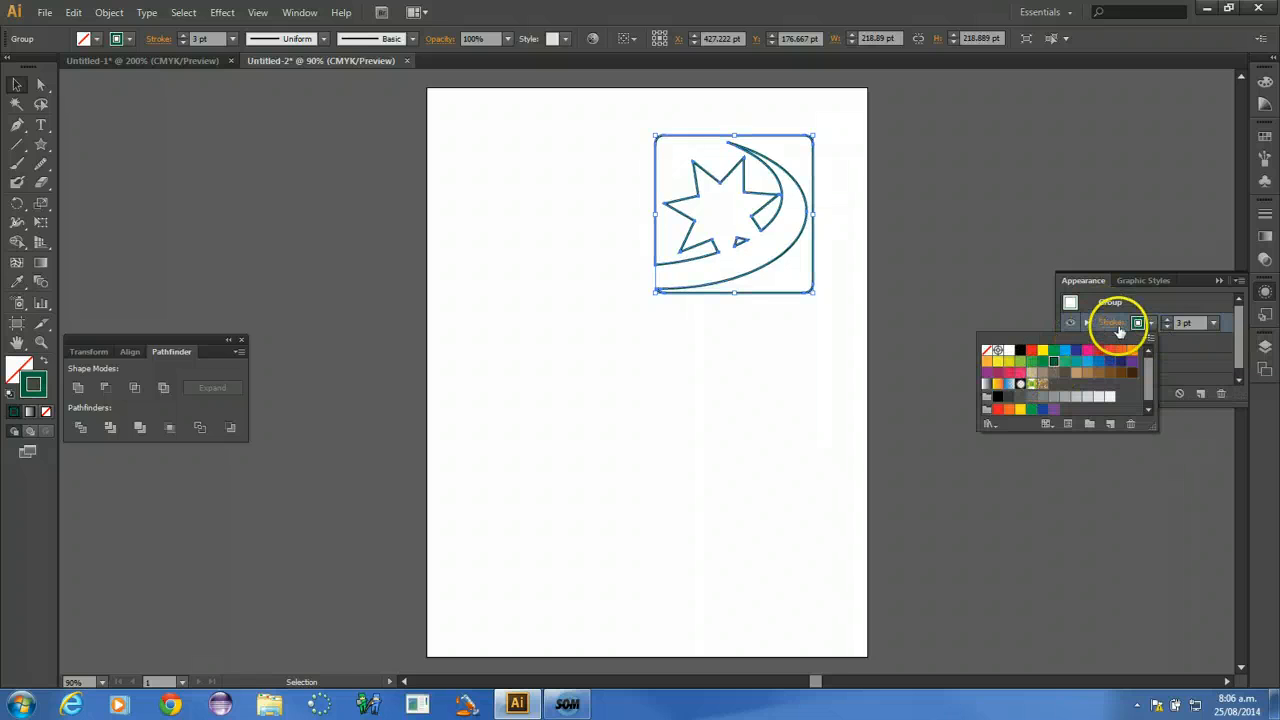
left_click(1116, 324)
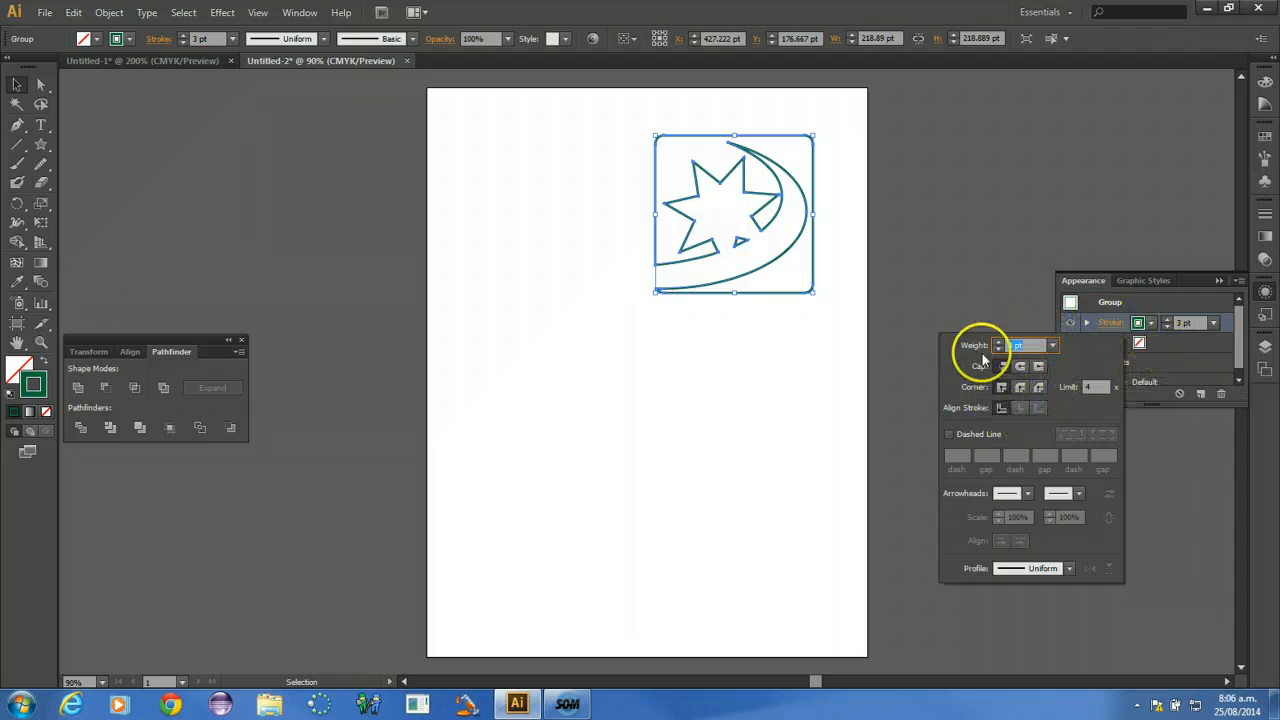
left_click(1174, 302)
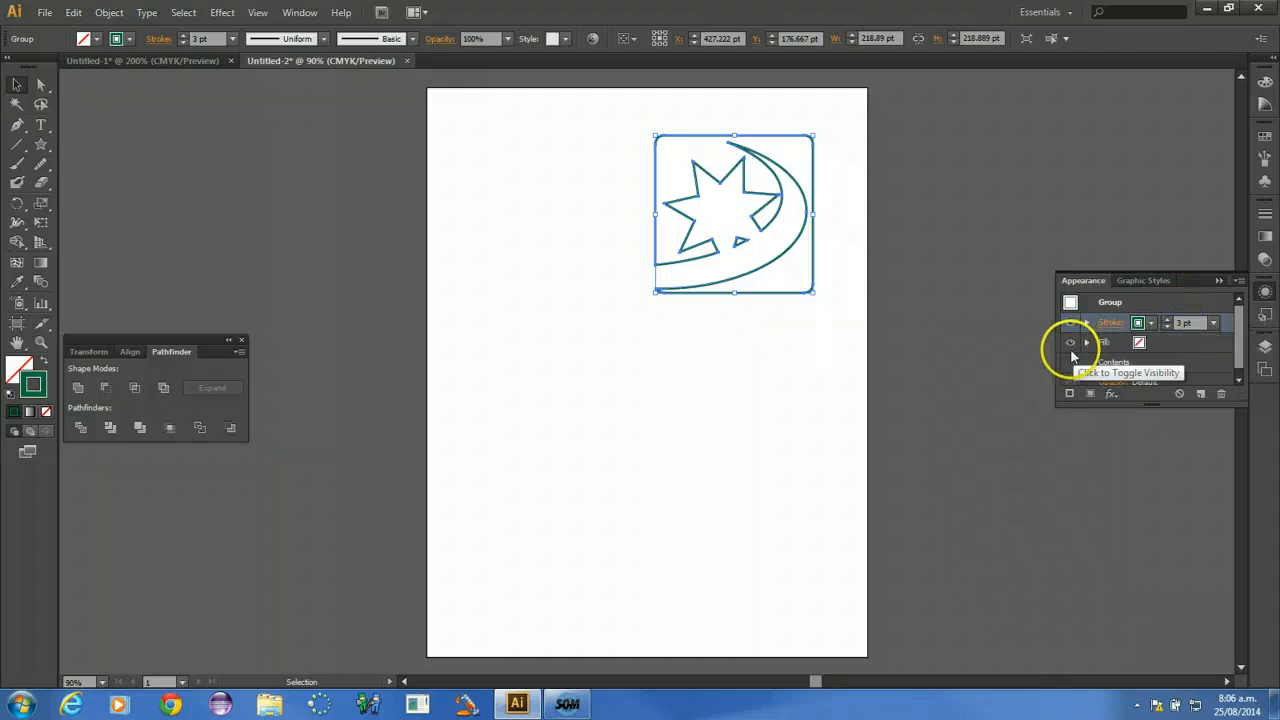
left_click(1087, 323)
left_click(1088, 324)
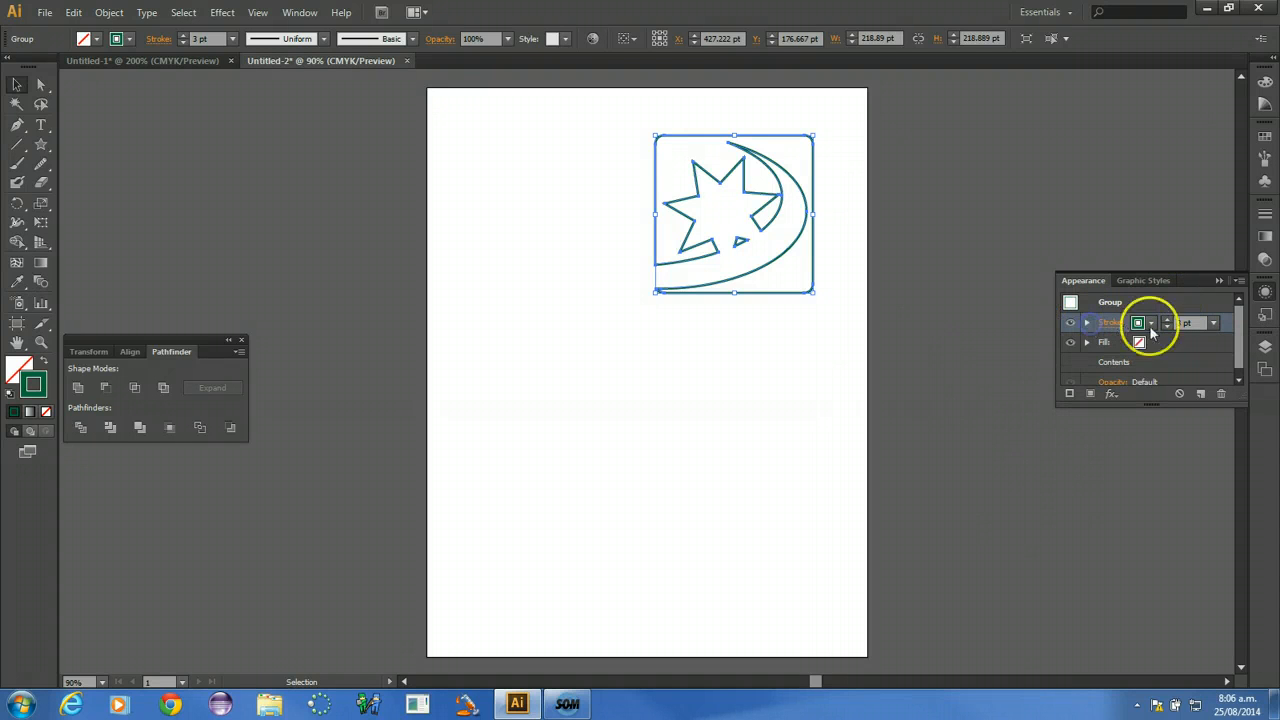
Set the group's stroke weight to 4 pt and keep the stroke aligned to center.
left_click(1166, 319)
left_click(1112, 324)
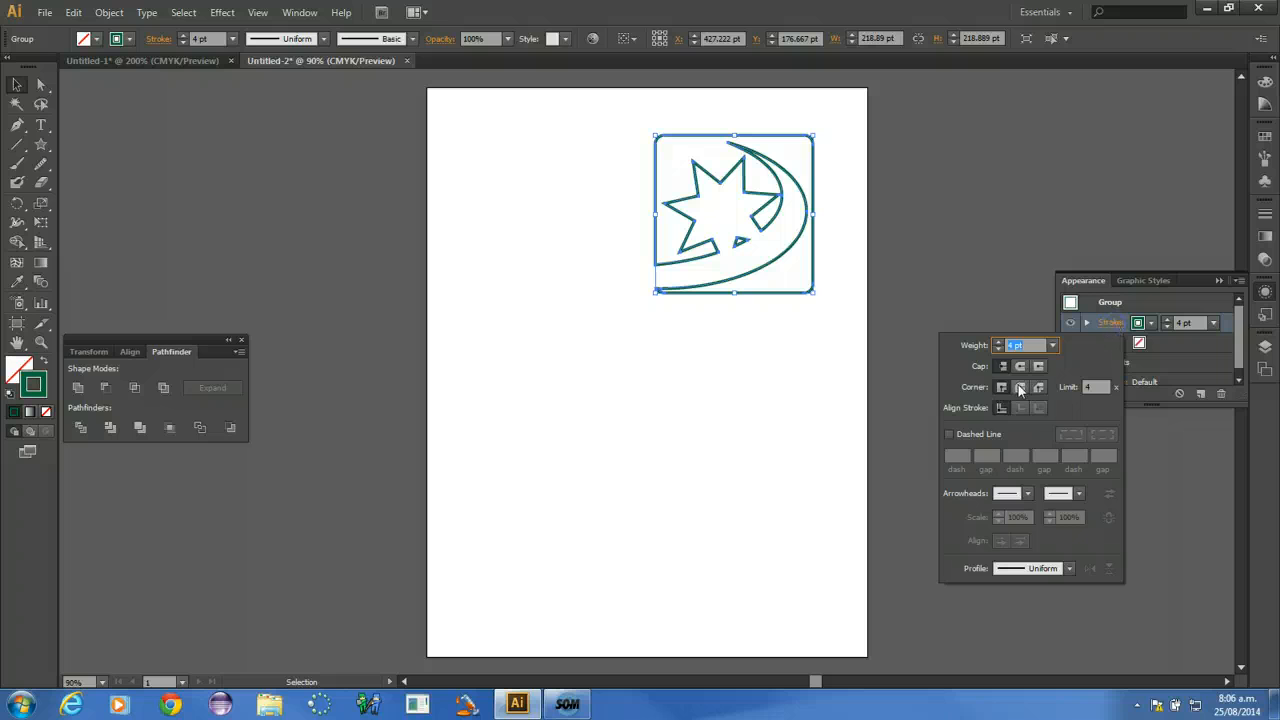
left_click(1002, 409)
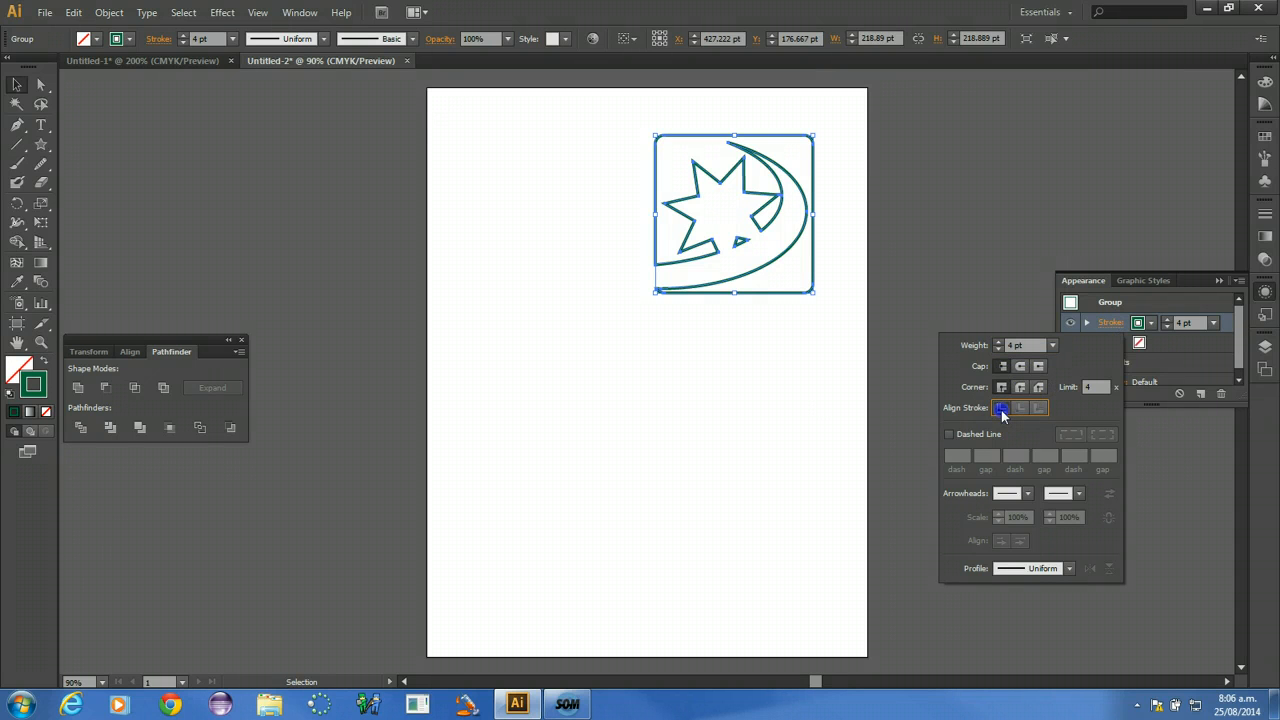
Fill the logo group with a medium green swatch.
left_click(1138, 346)
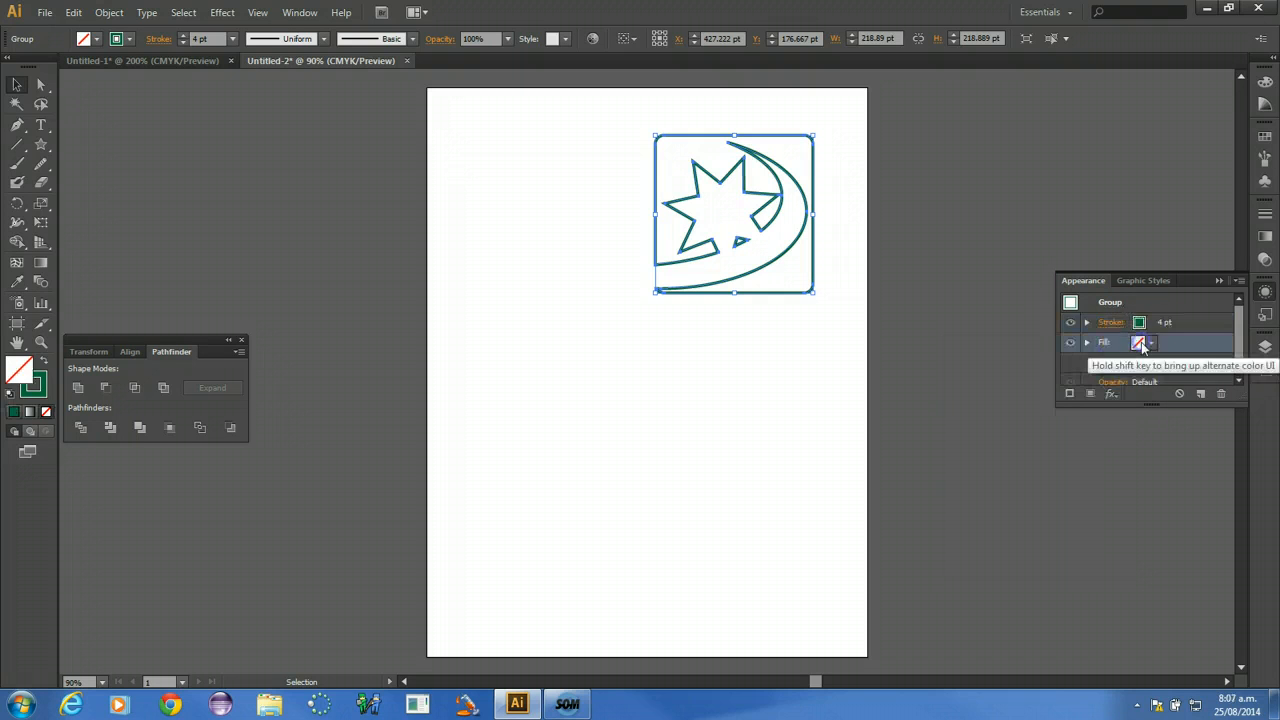
left_click(1140, 343)
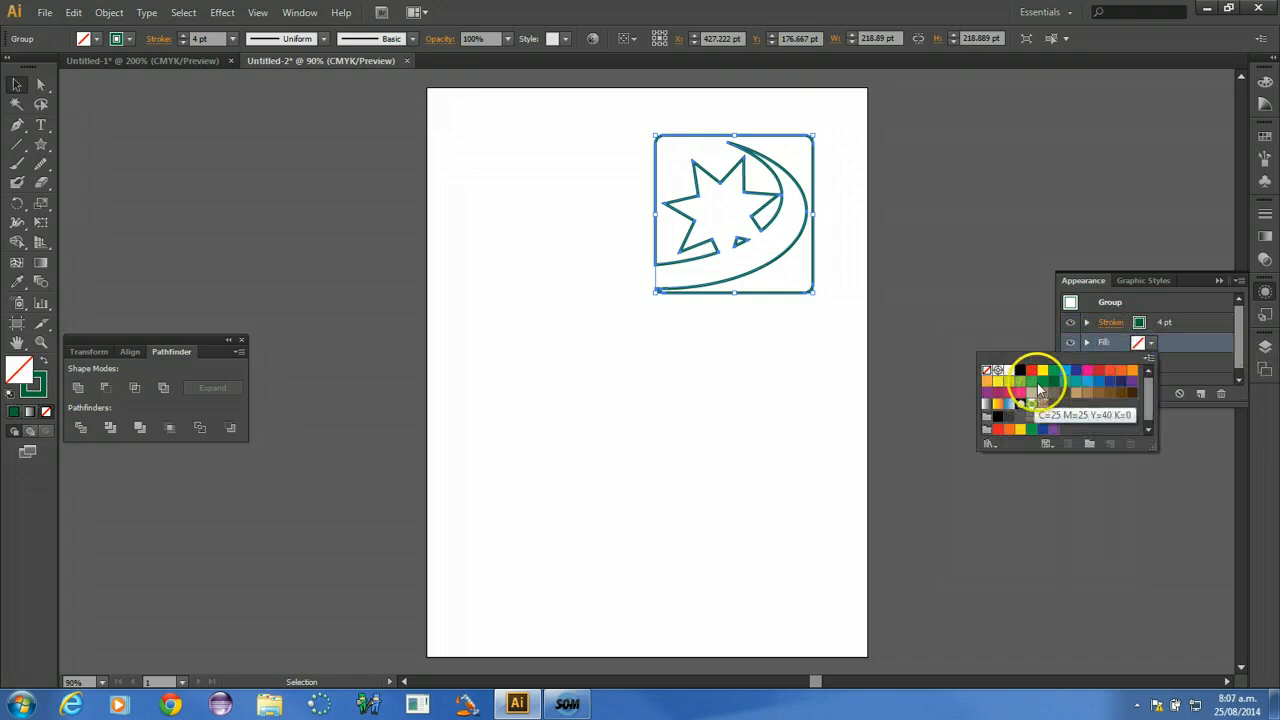
left_click(1031, 381)
left_click(1168, 350)
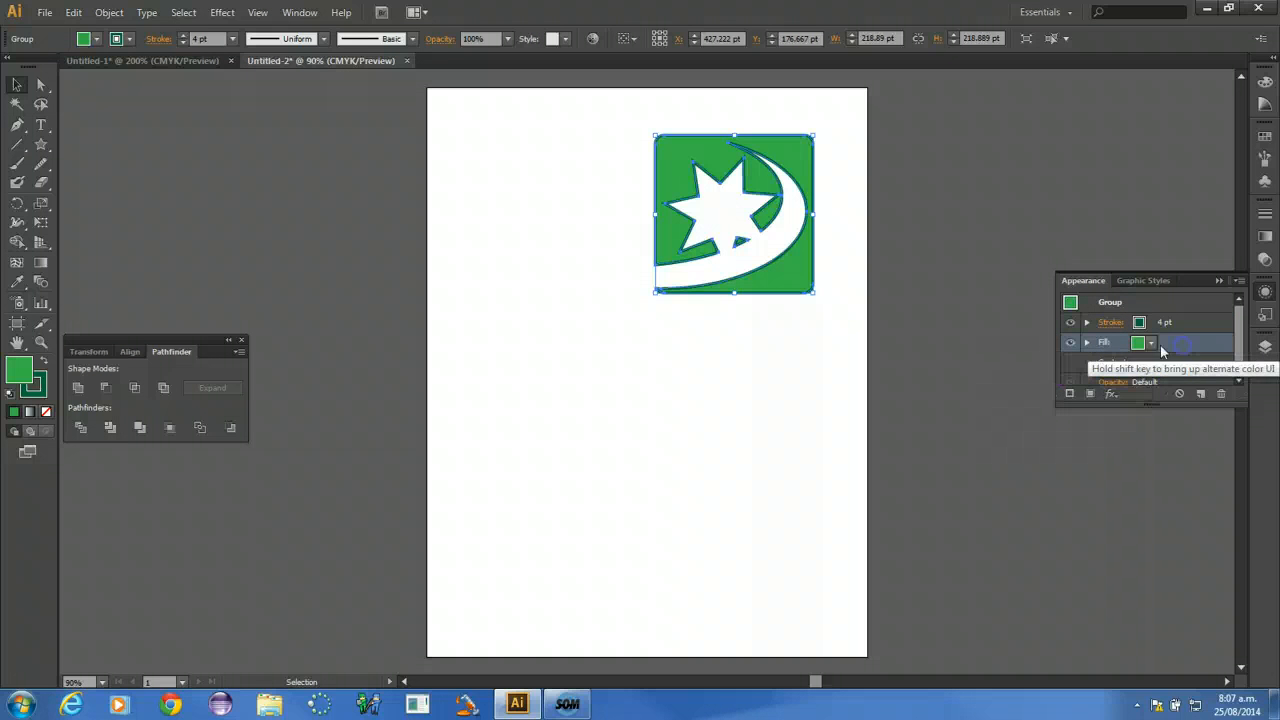
left_click(674, 326)
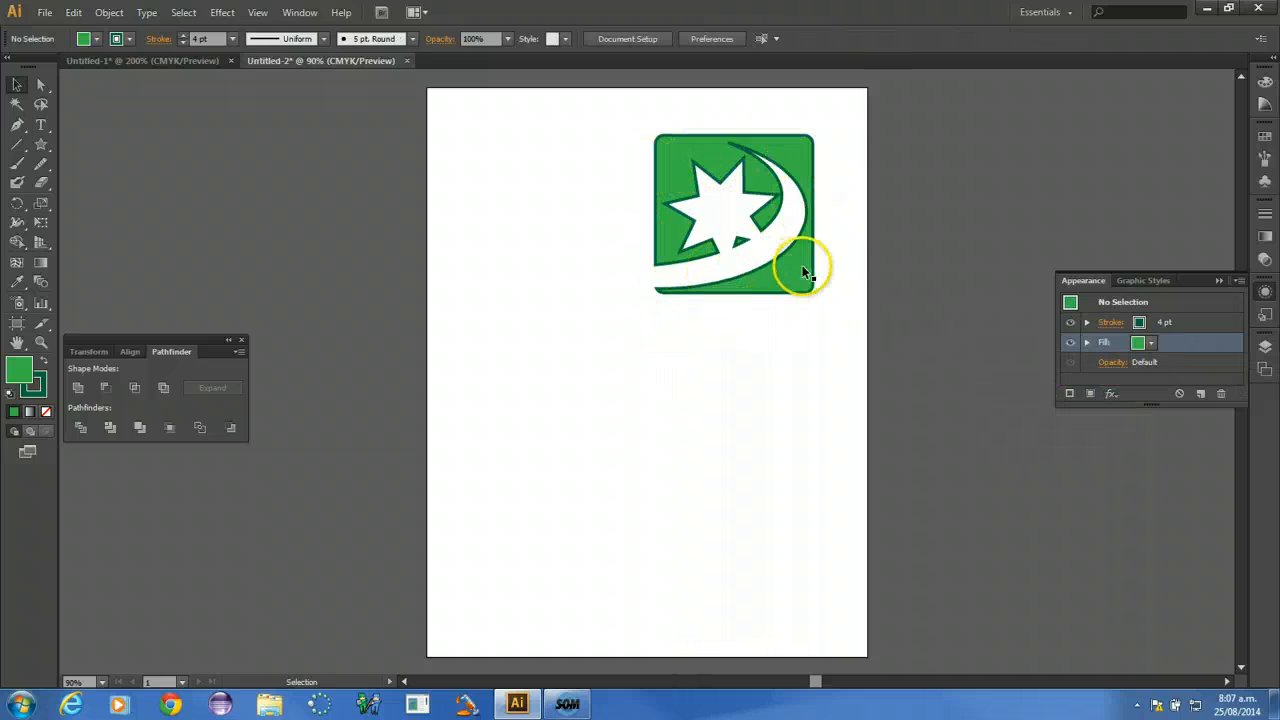
left_click(1112, 322)
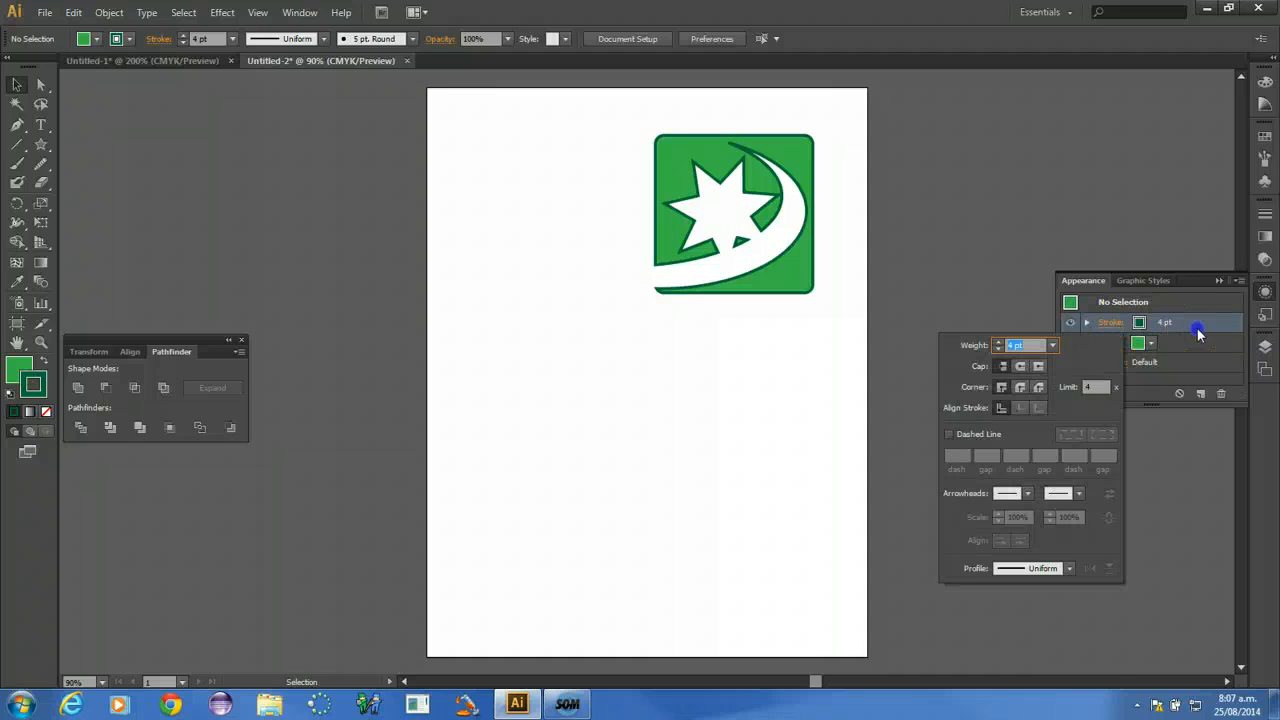
left_click(1196, 331)
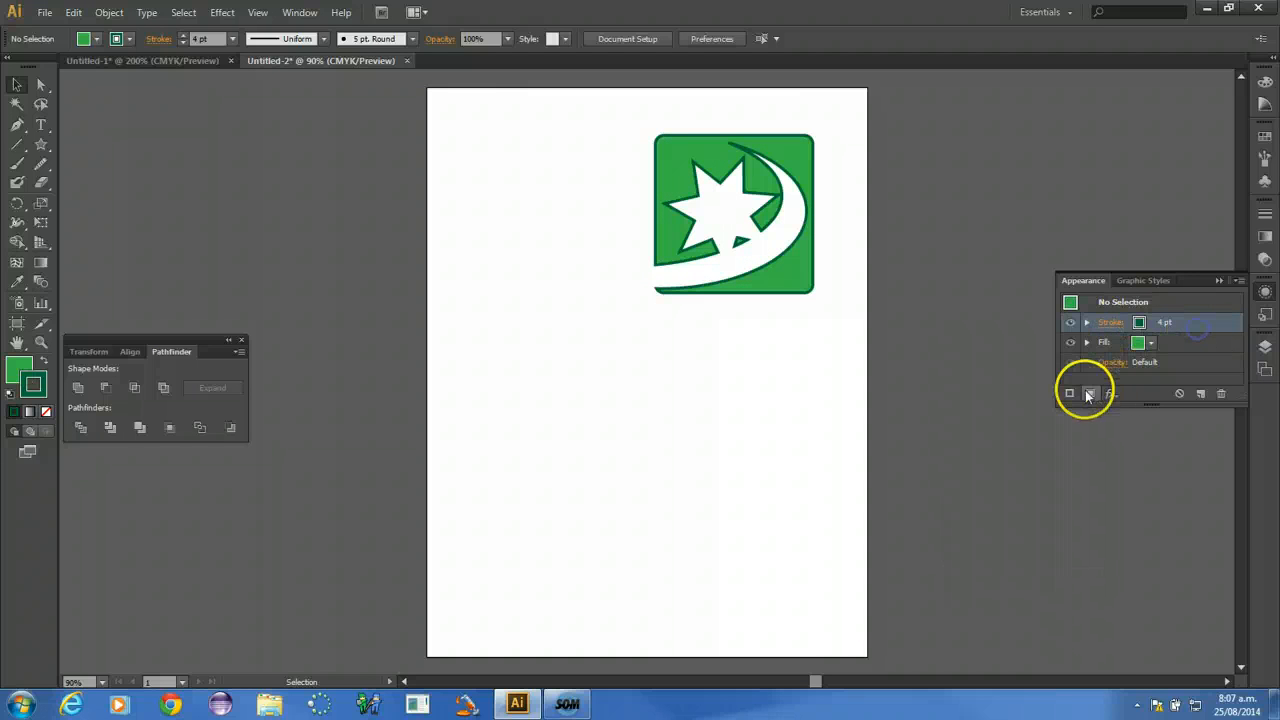
left_click(1112, 322)
left_click(1113, 323)
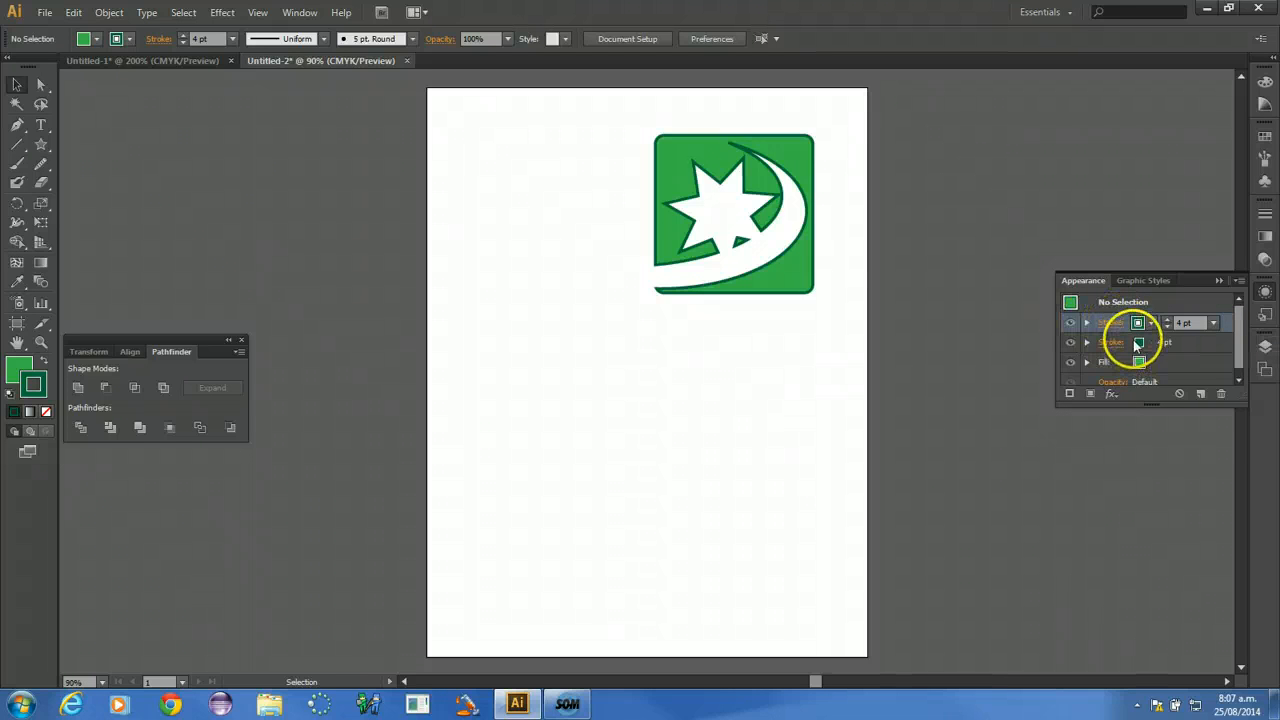
left_click(1221, 394)
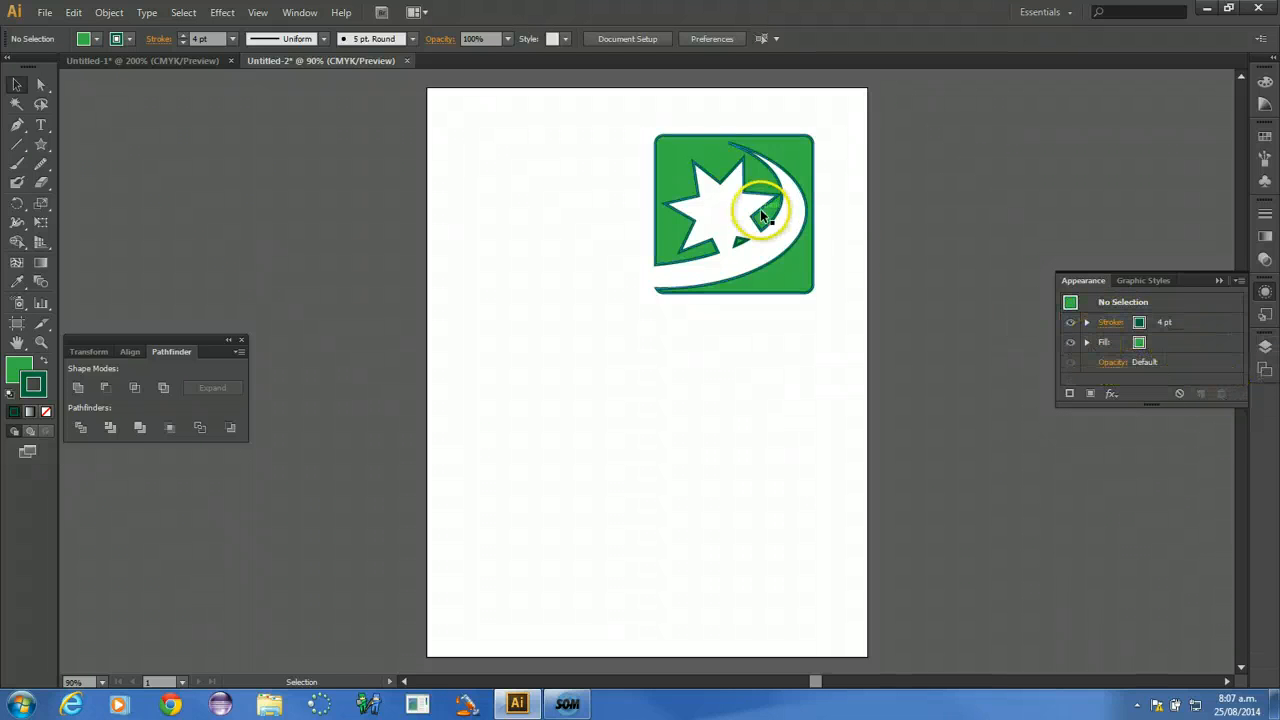
Move the green logo to the upper middle of the artboard.
mouse_move(731, 166)
left_mouse_down()
mouse_move(522, 177)
mouse_move(634, 153)
left_mouse_up()
left_click(671, 334)
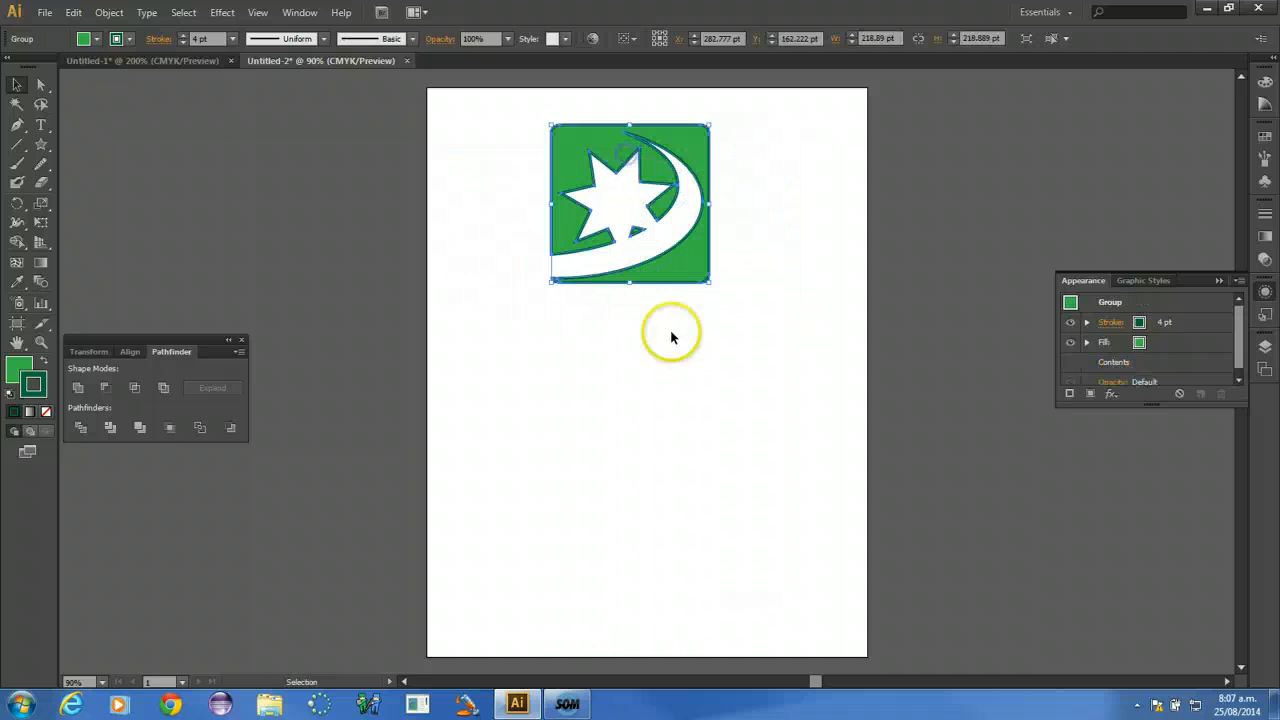
left_click(647, 177)
left_click(714, 354)
left_click(646, 200)
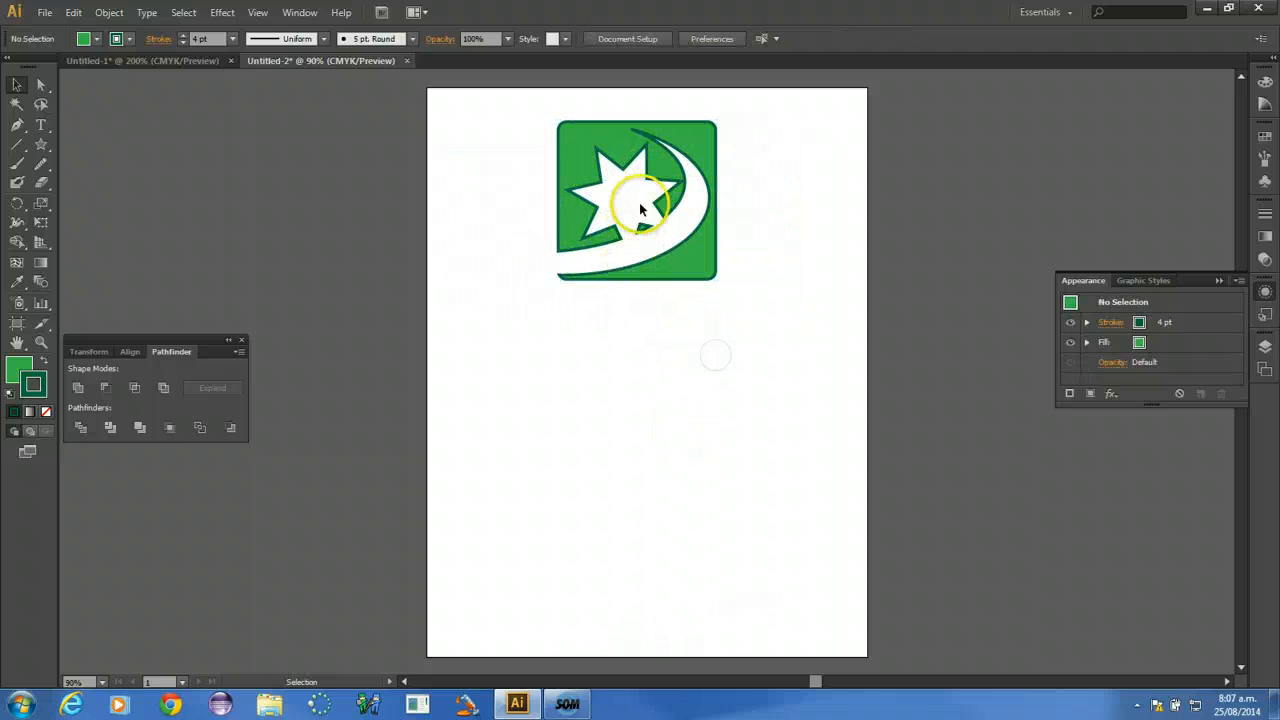
Start a Drop Shadow effect on the logo group with preview visible and reduce its blur to 2 pt.
left_click(298, 24)
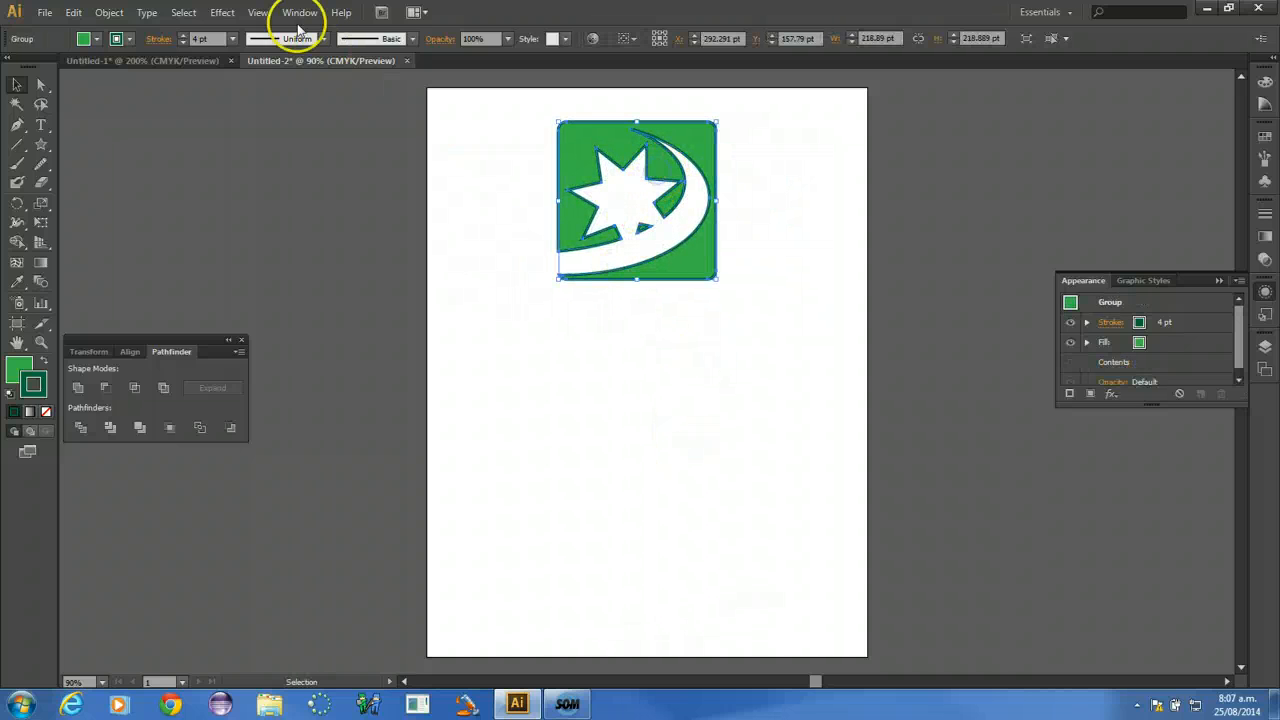
left_click(228, 13)
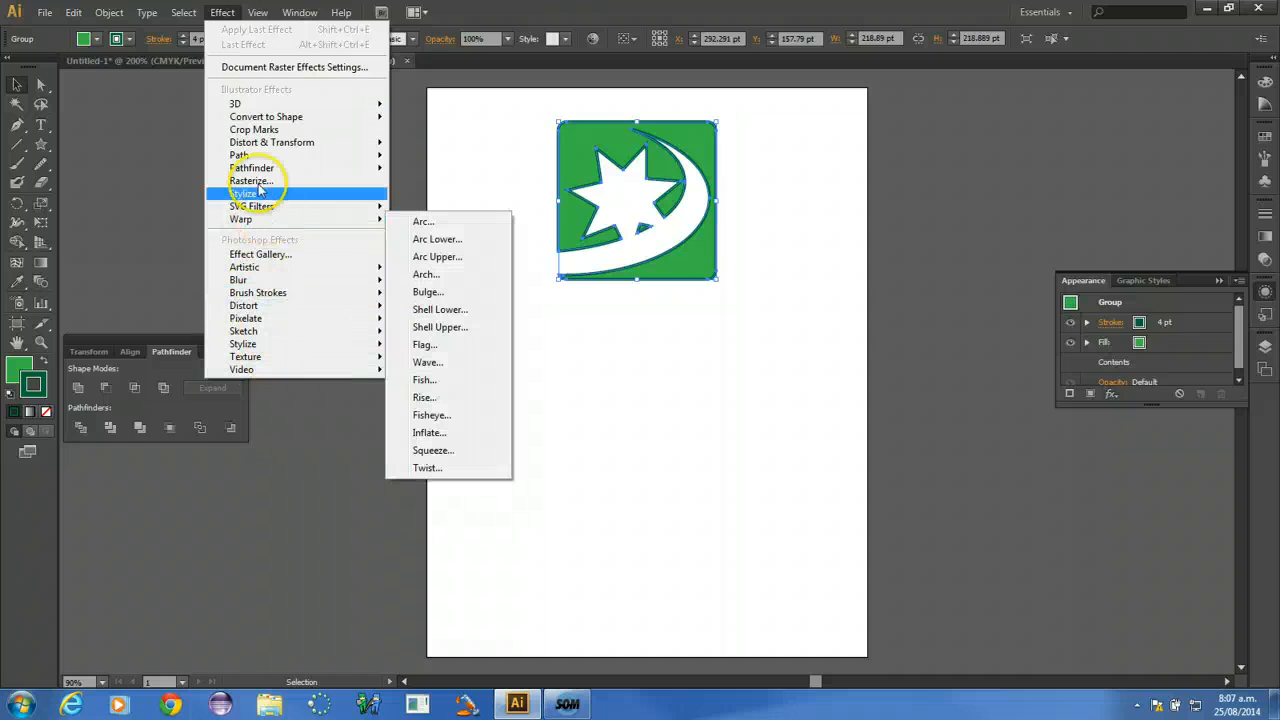
mouse_move(245, 194)
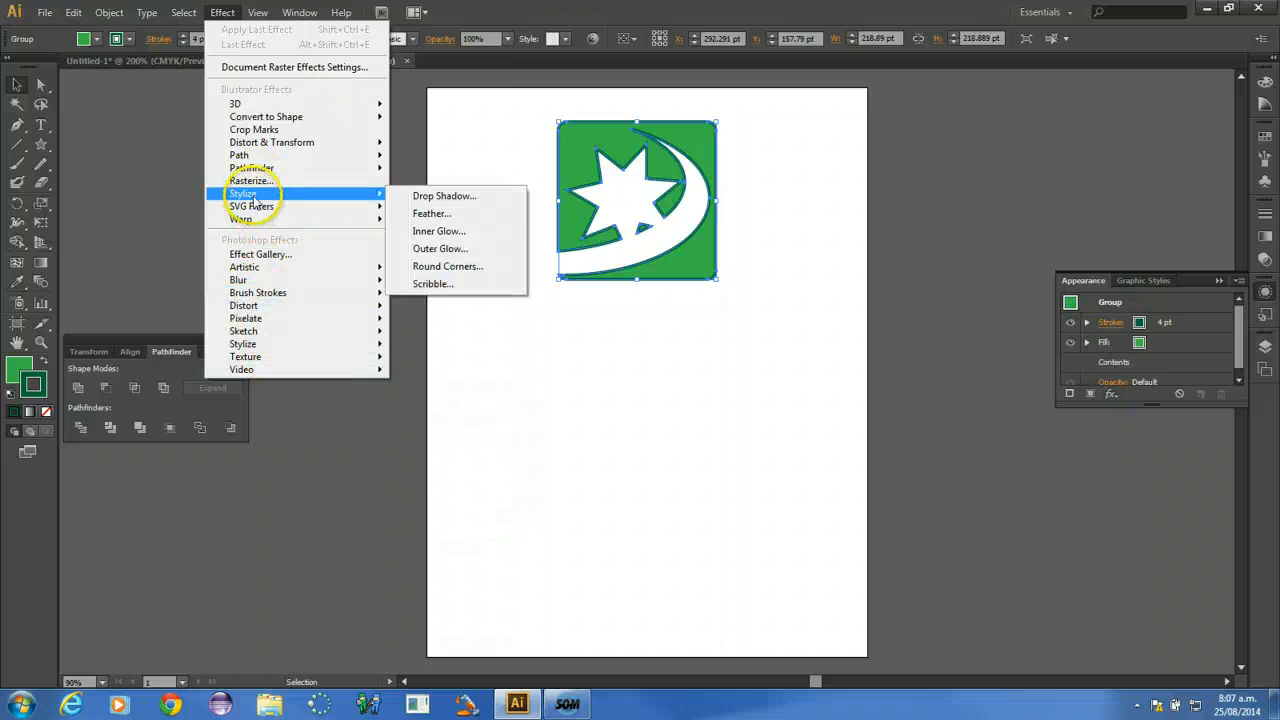
left_click(448, 196)
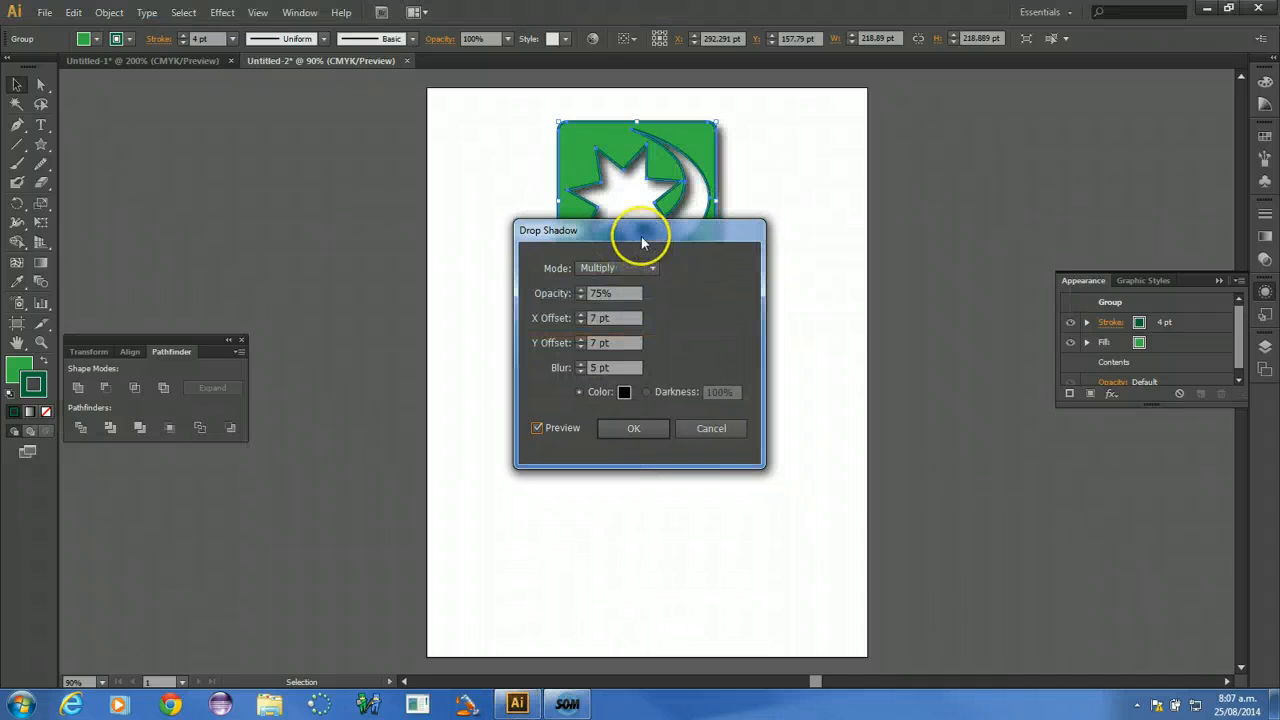
left_click_drag(641, 236, 910, 178)
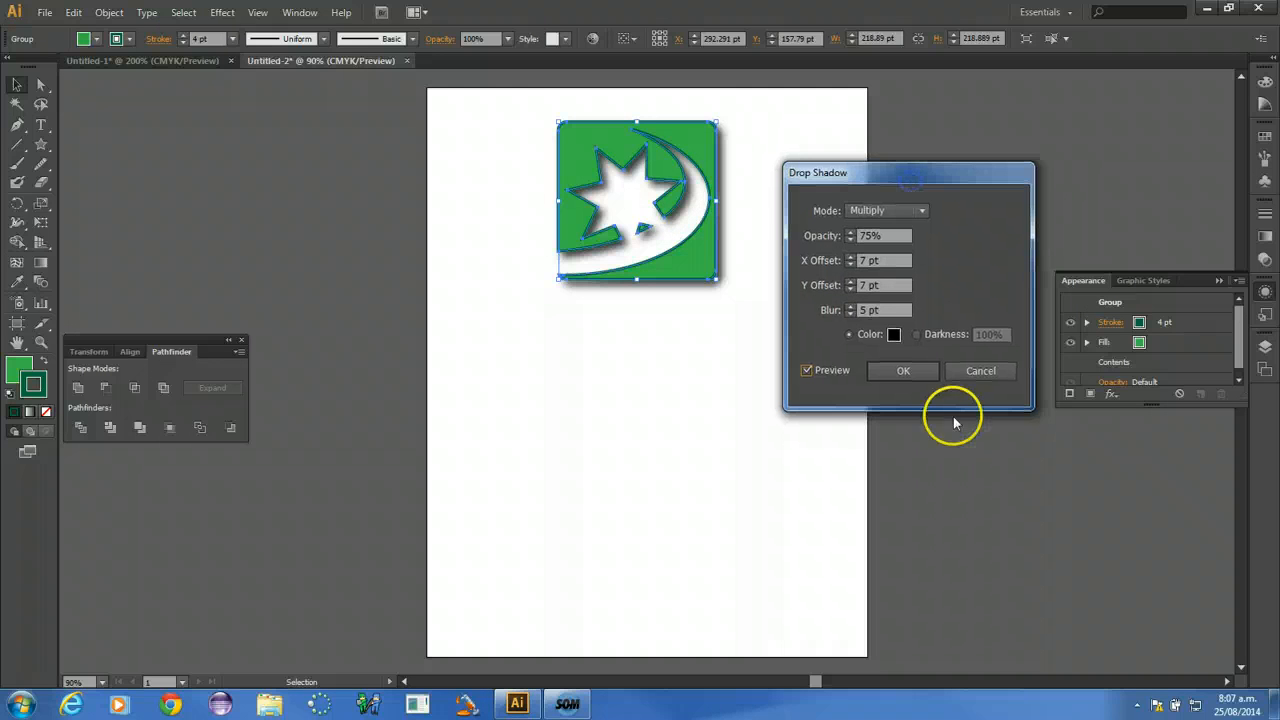
left_click(850, 315)
left_click(850, 315)
left_click(850, 315)
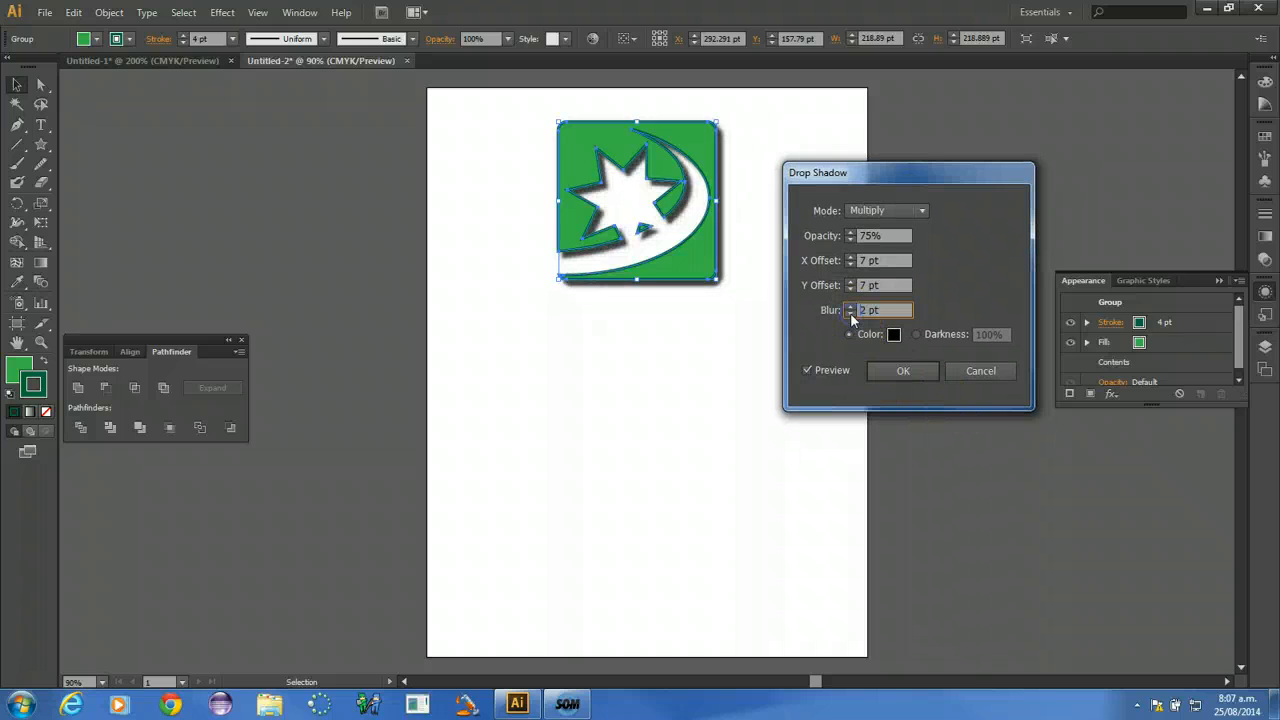
Set the drop shadow's X and Y offsets to 0 pt.
left_click(851, 287)
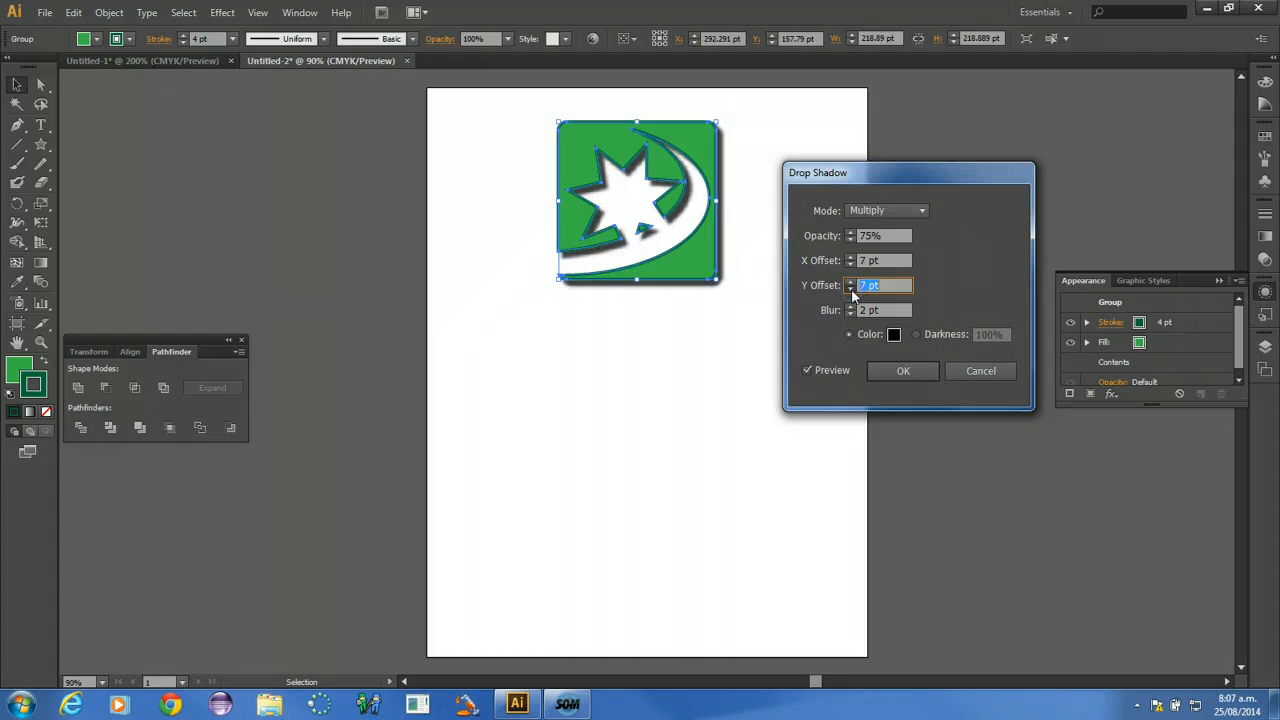
left_click(850, 289)
left_click(850, 289)
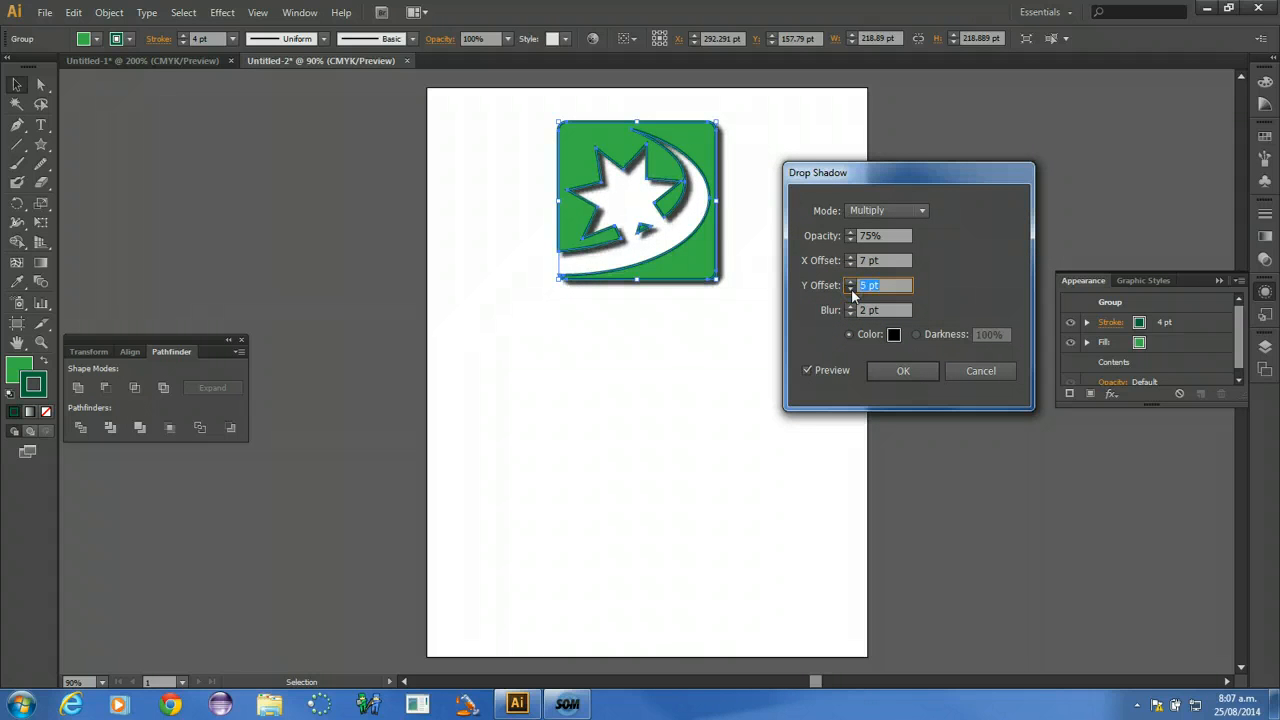
left_click(853, 266)
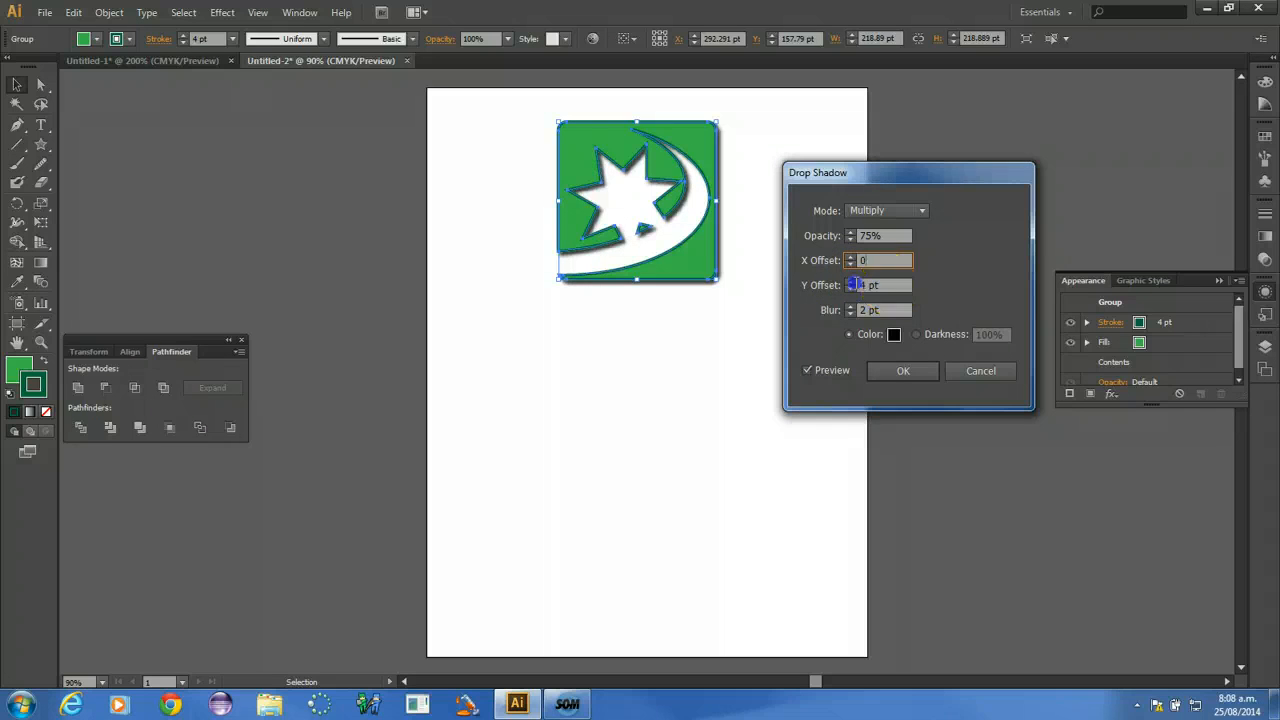
left_click_drag(855, 284, 838, 290)
type("0")
Set the drop shadow's blur to 4 pt and apply the effect to the logo group.
left_click(874, 307)
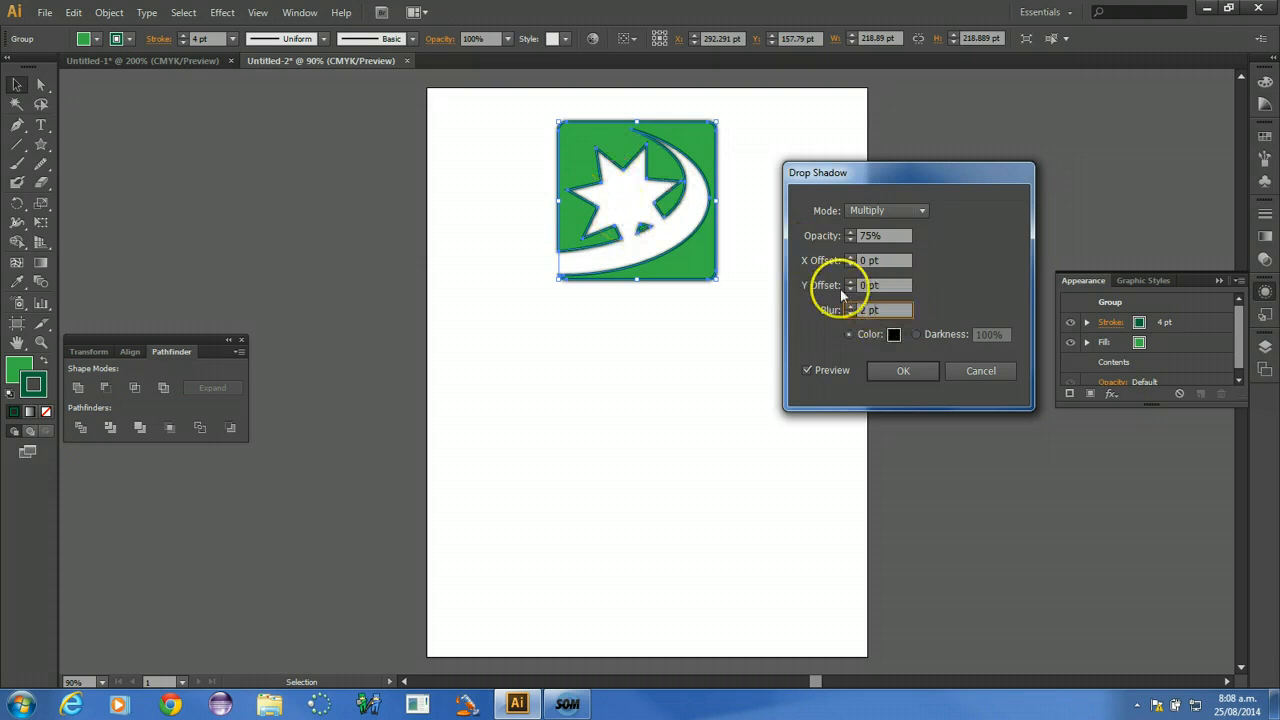
double_click(851, 306)
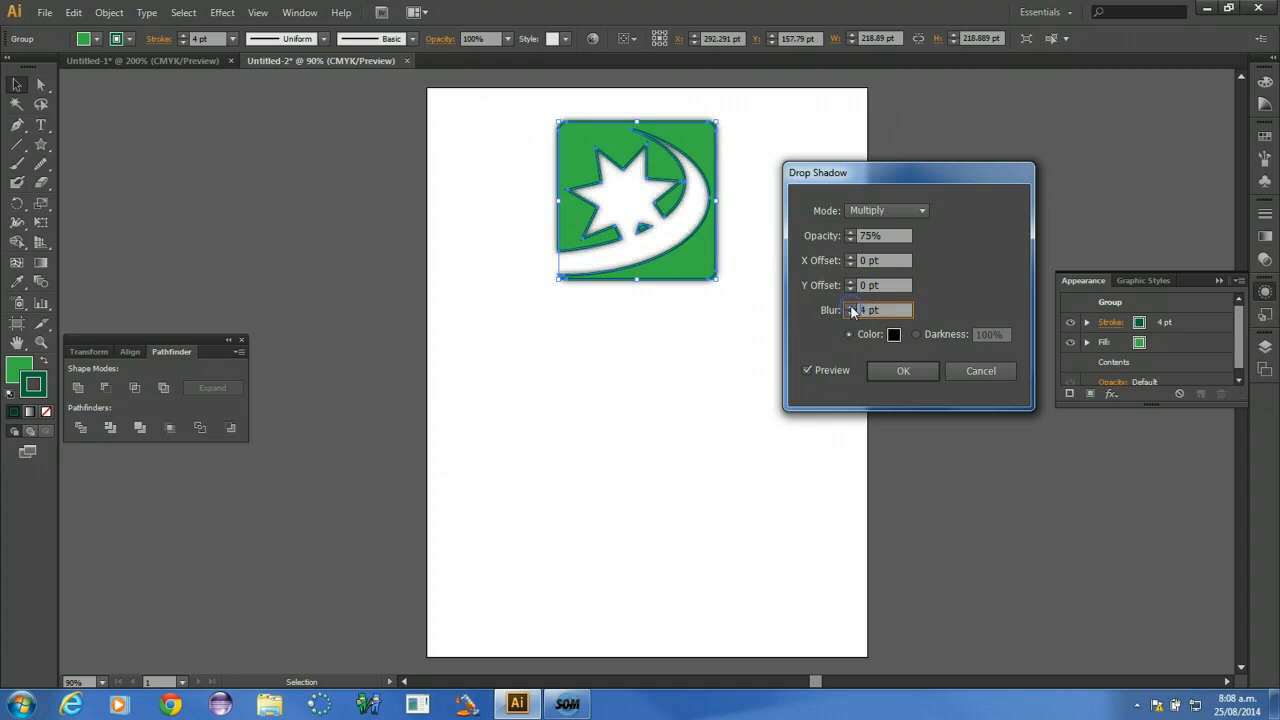
left_click(880, 374)
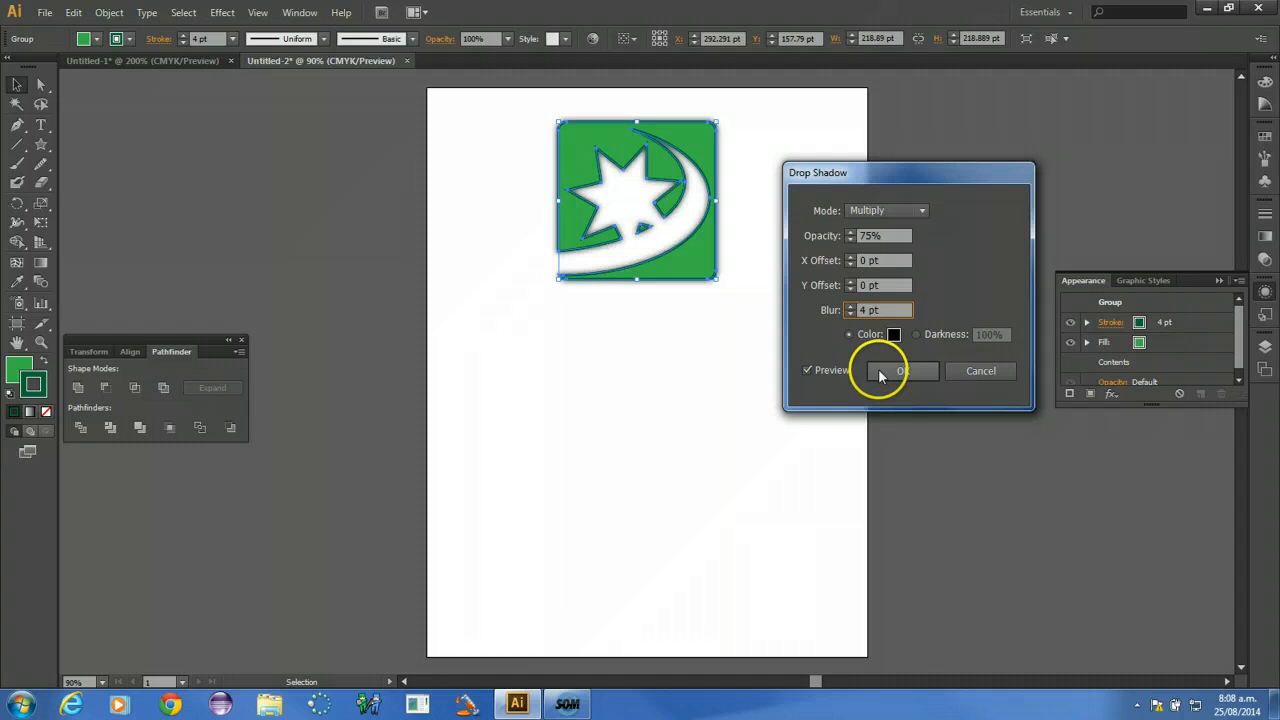
left_click(883, 368)
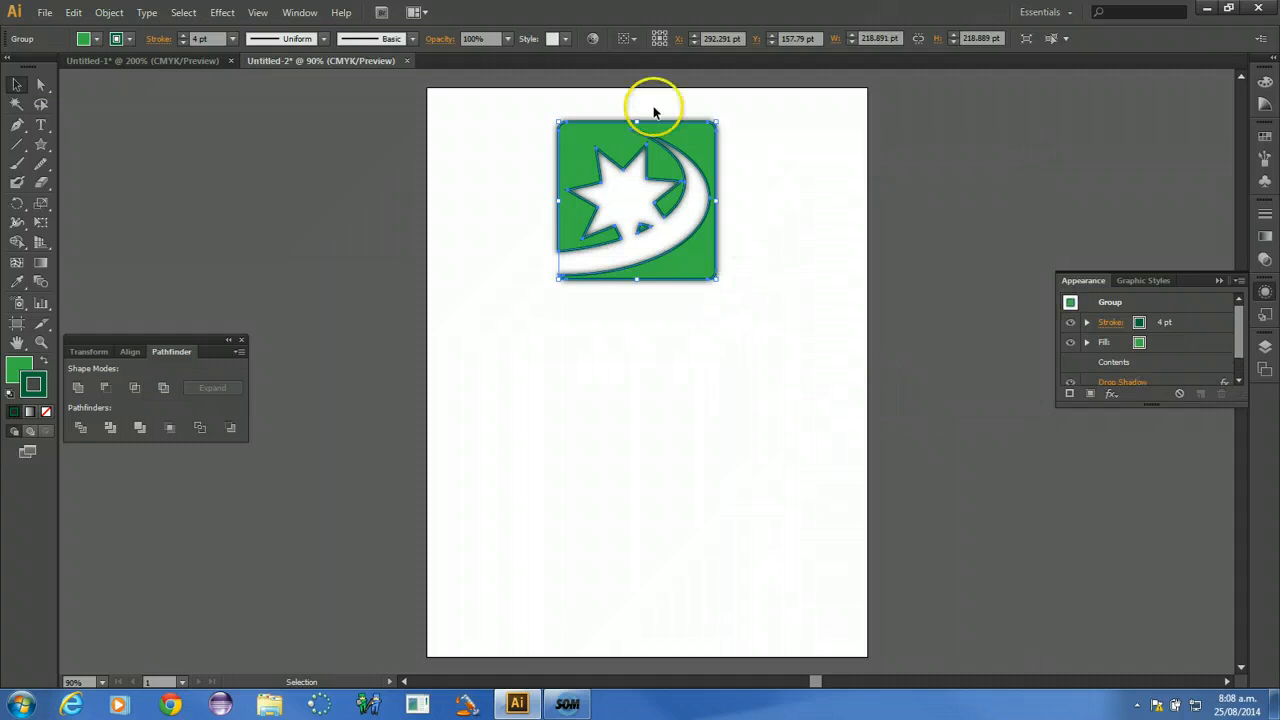
left_click(748, 318)
Try the Scribble effect with the Default settings on the logo group.
left_click(580, 137)
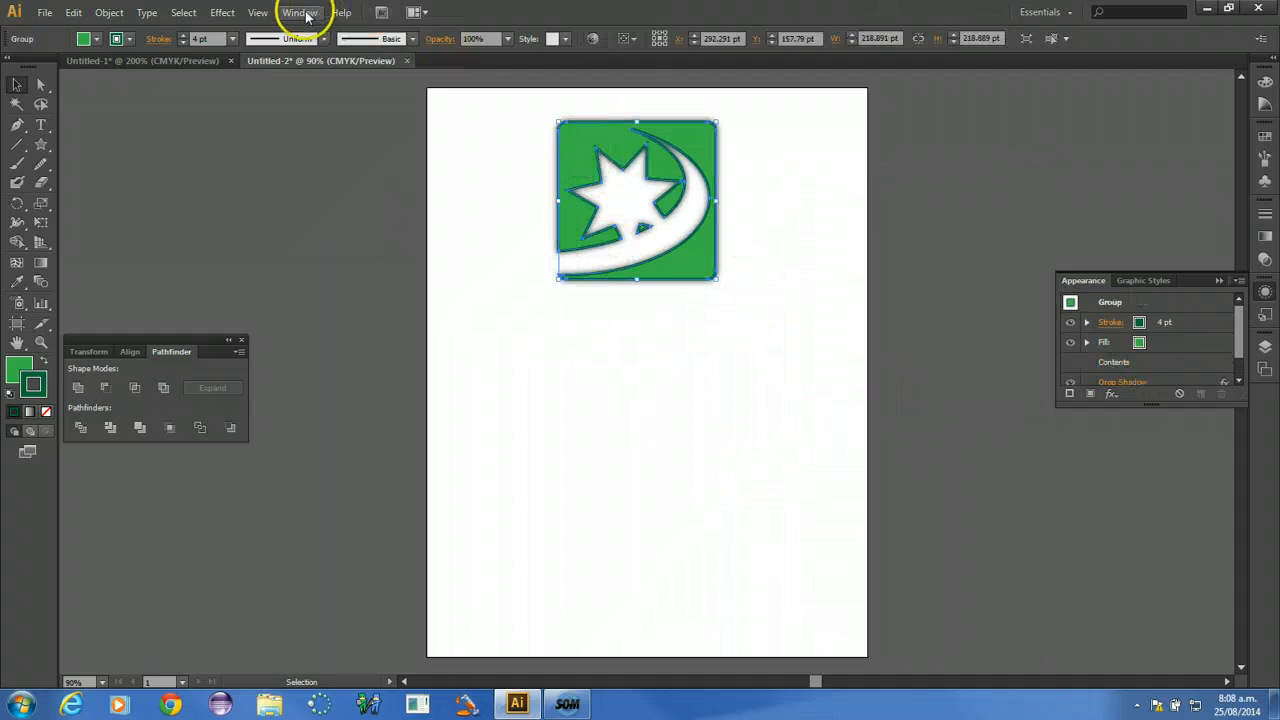
left_click(222, 12)
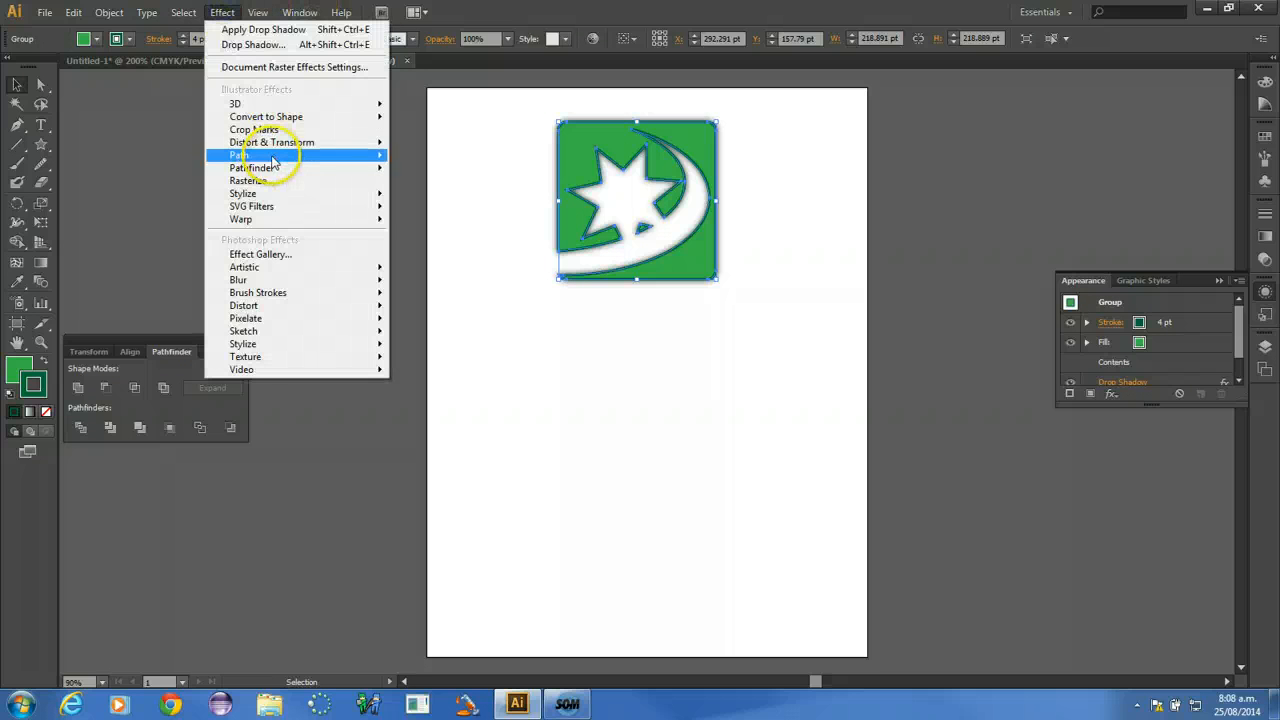
mouse_move(268, 194)
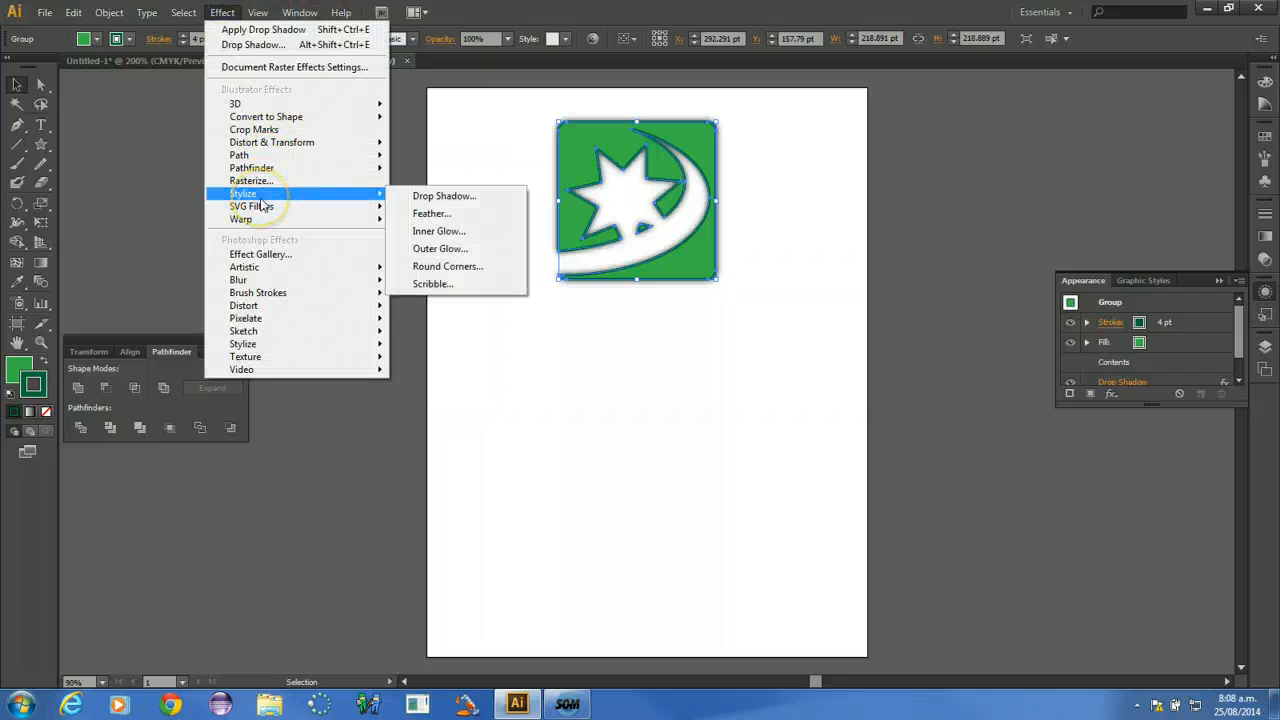
left_click(425, 285)
left_click_drag(590, 124, 865, 115)
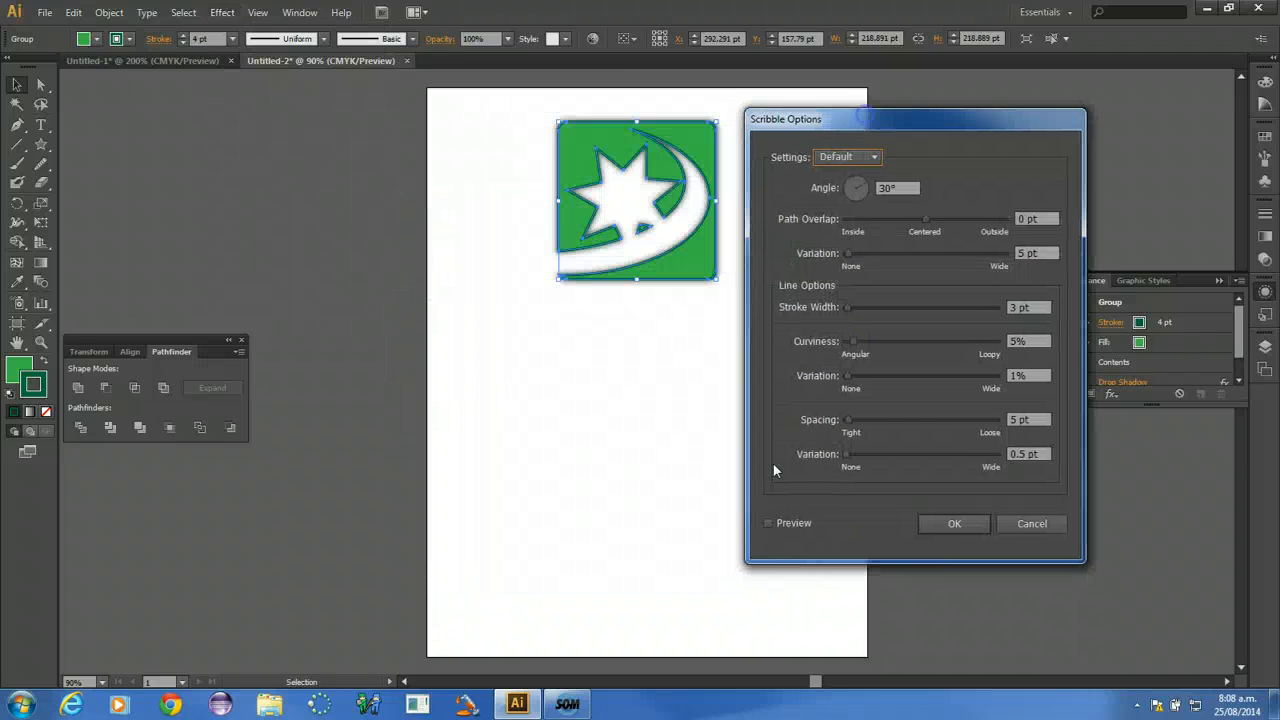
left_click(769, 525)
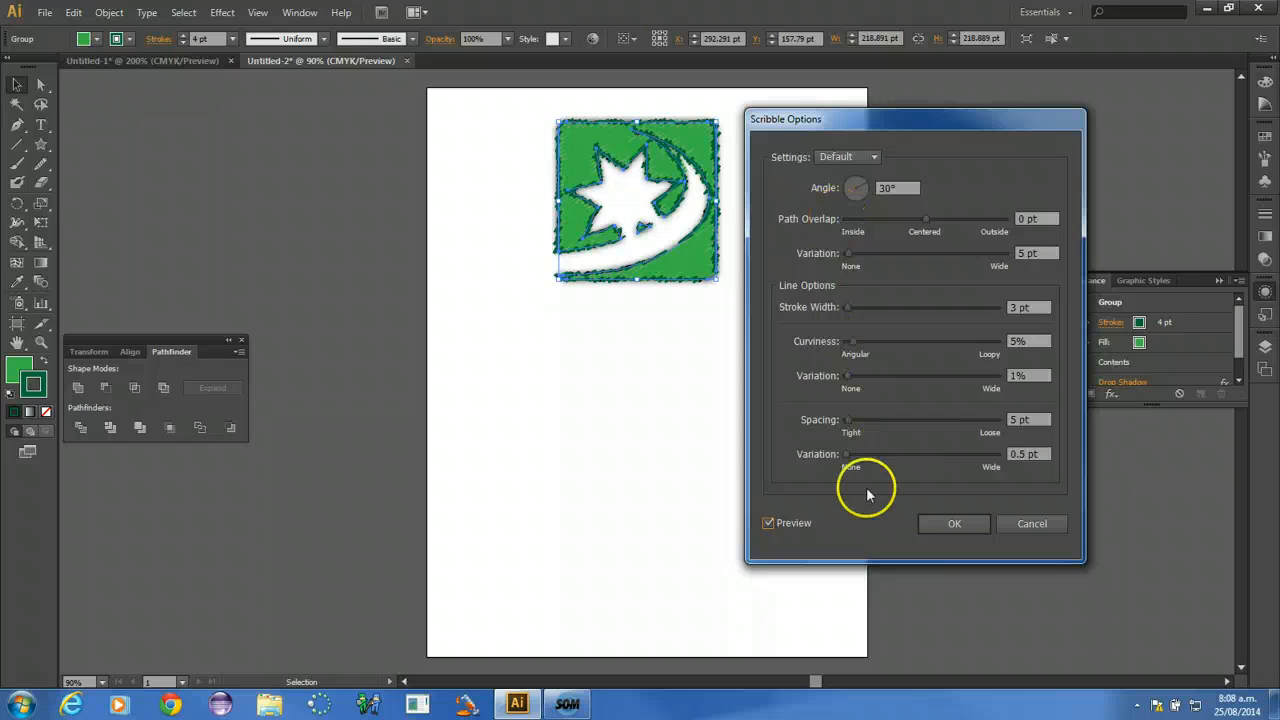
left_click(1032, 520)
Start a 3D Extrude & Bevel effect on the logo group and set the extrude depth to 13 pt.
left_click(222, 12)
mouse_move(250, 103)
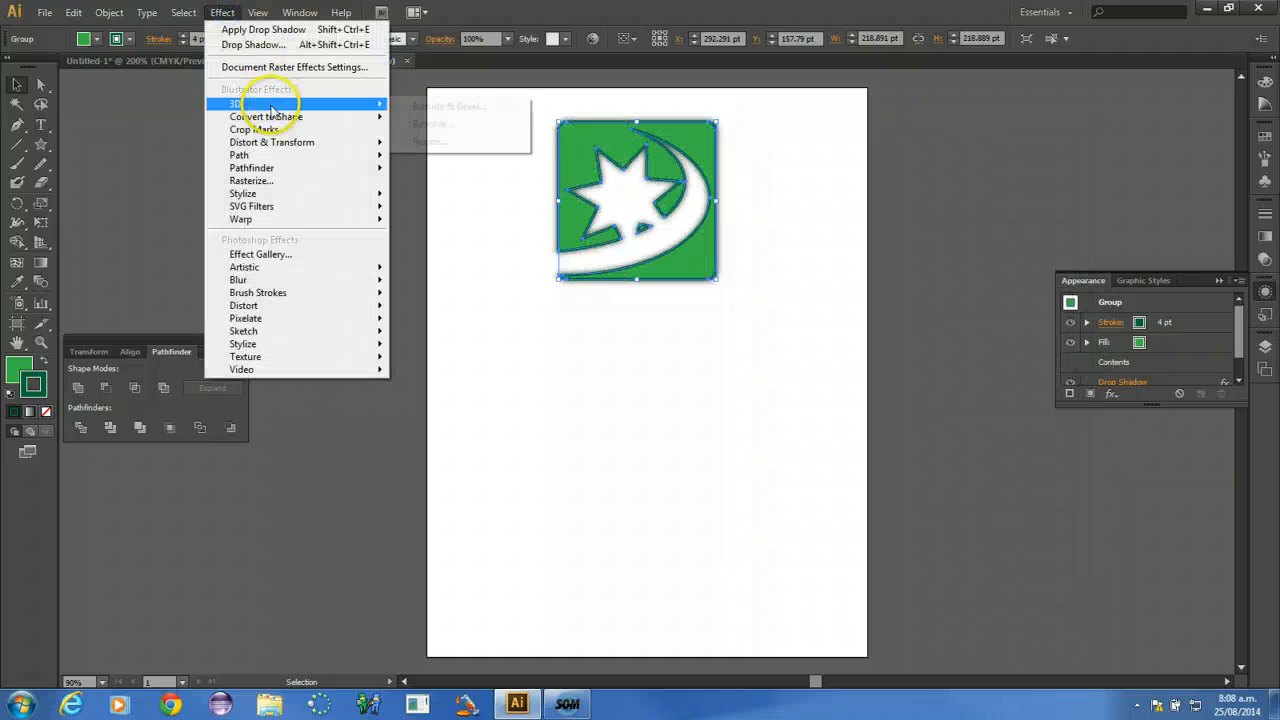
left_click(448, 106)
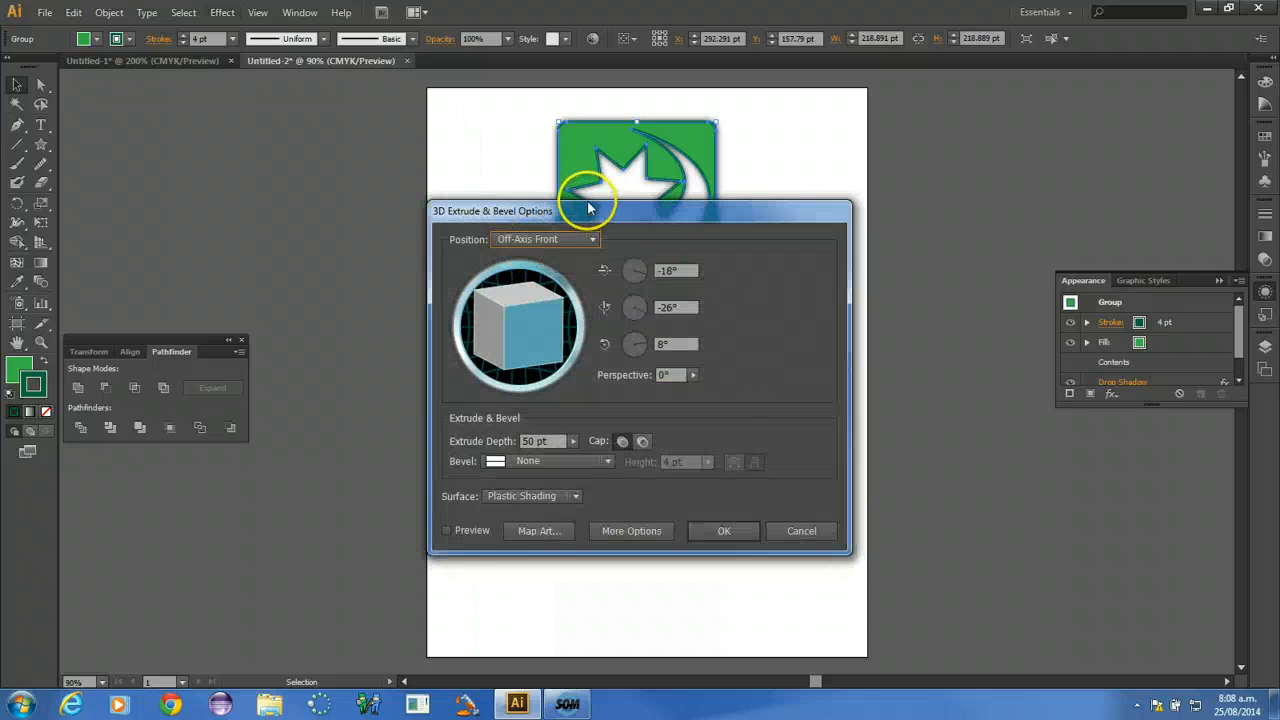
left_click_drag(585, 212, 954, 160)
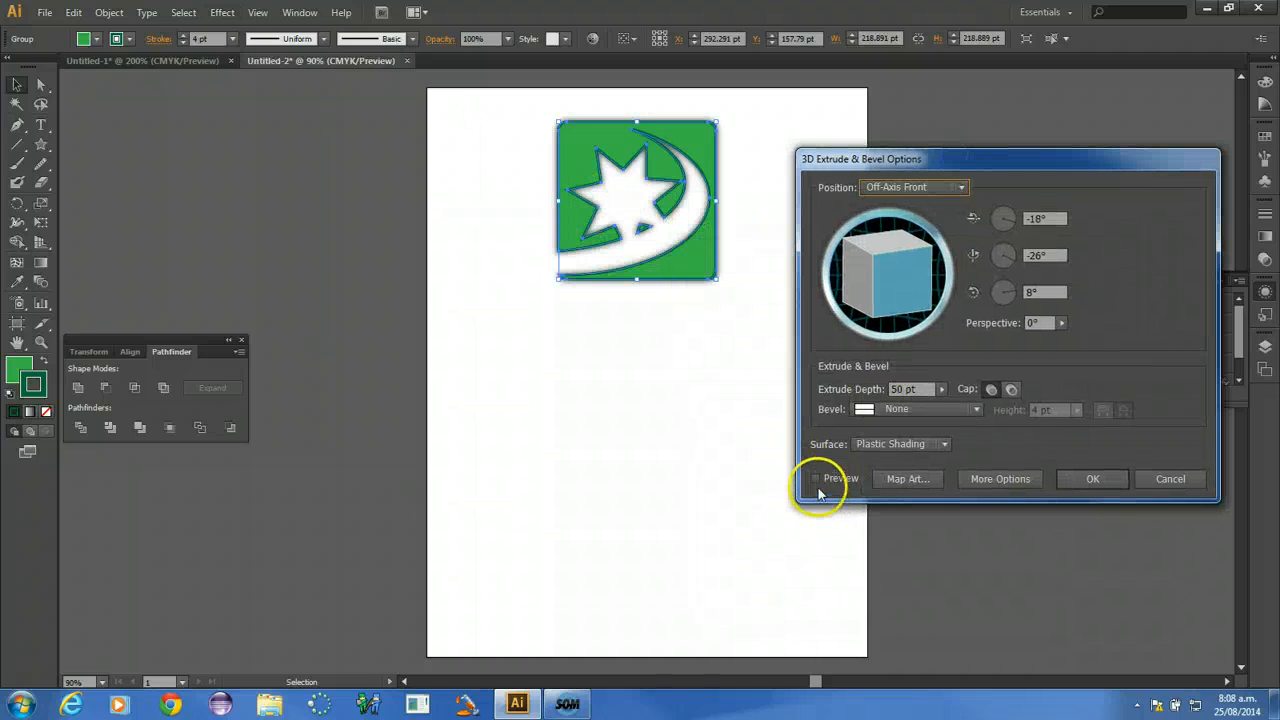
left_click(942, 391)
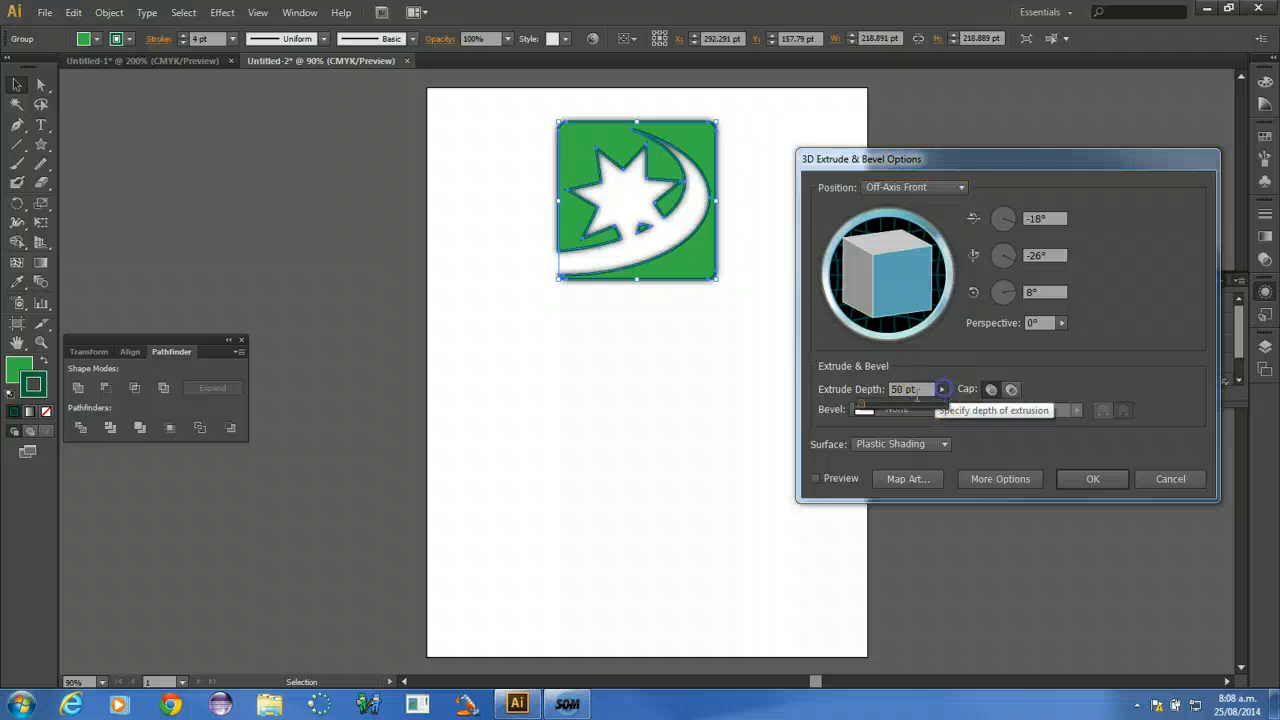
left_click_drag(862, 410, 859, 408)
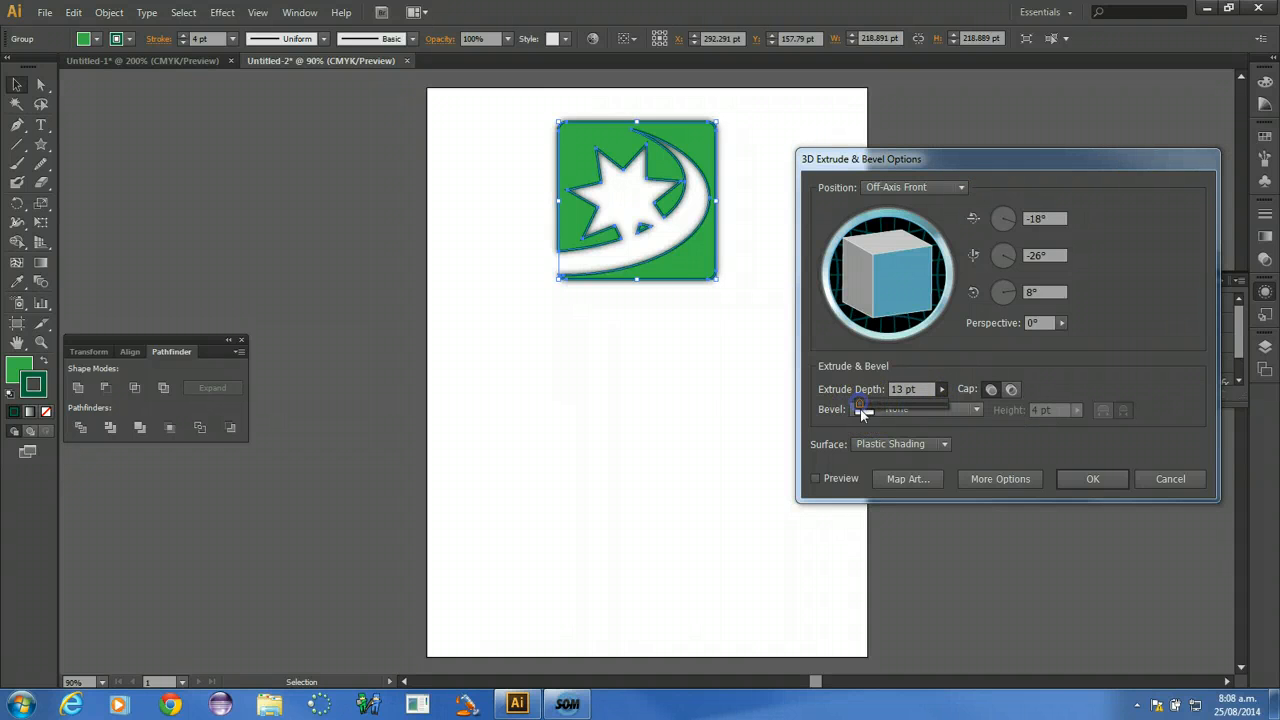
left_click(999, 163)
Preview and apply the 3D extrusion, and hide the logo group's drop shadow.
left_click(817, 480)
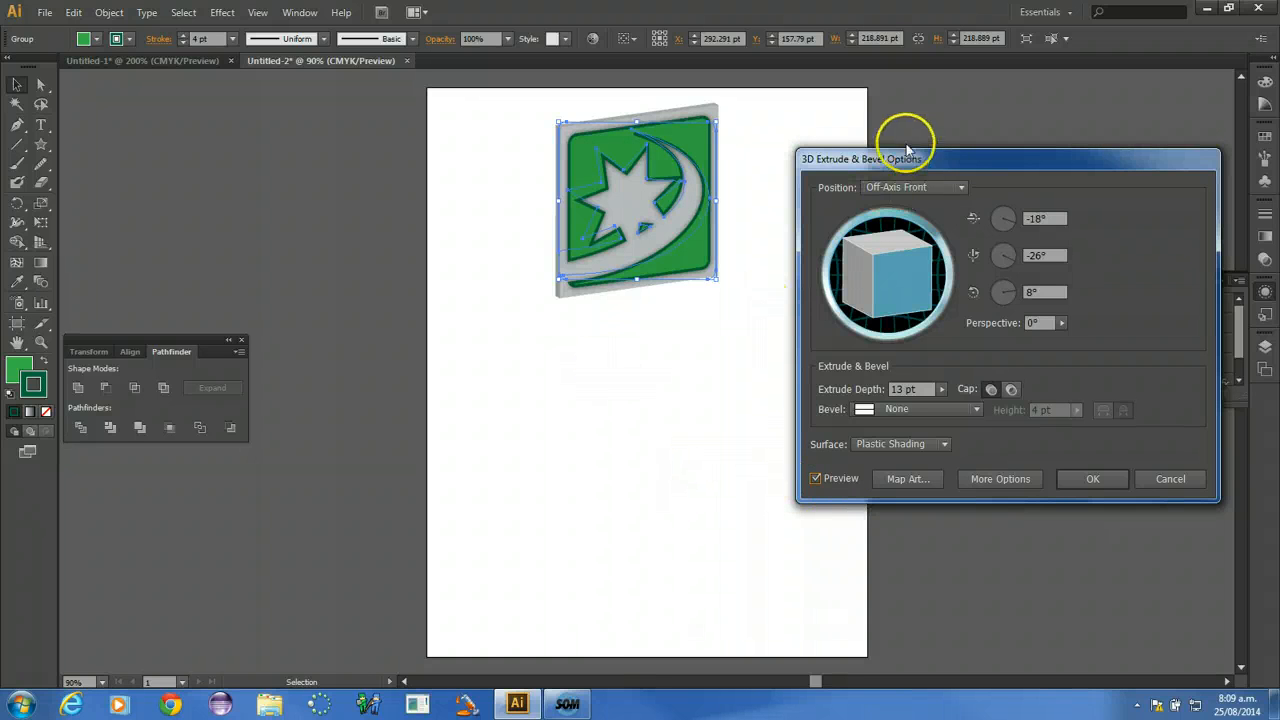
left_click_drag(902, 159, 553, 229)
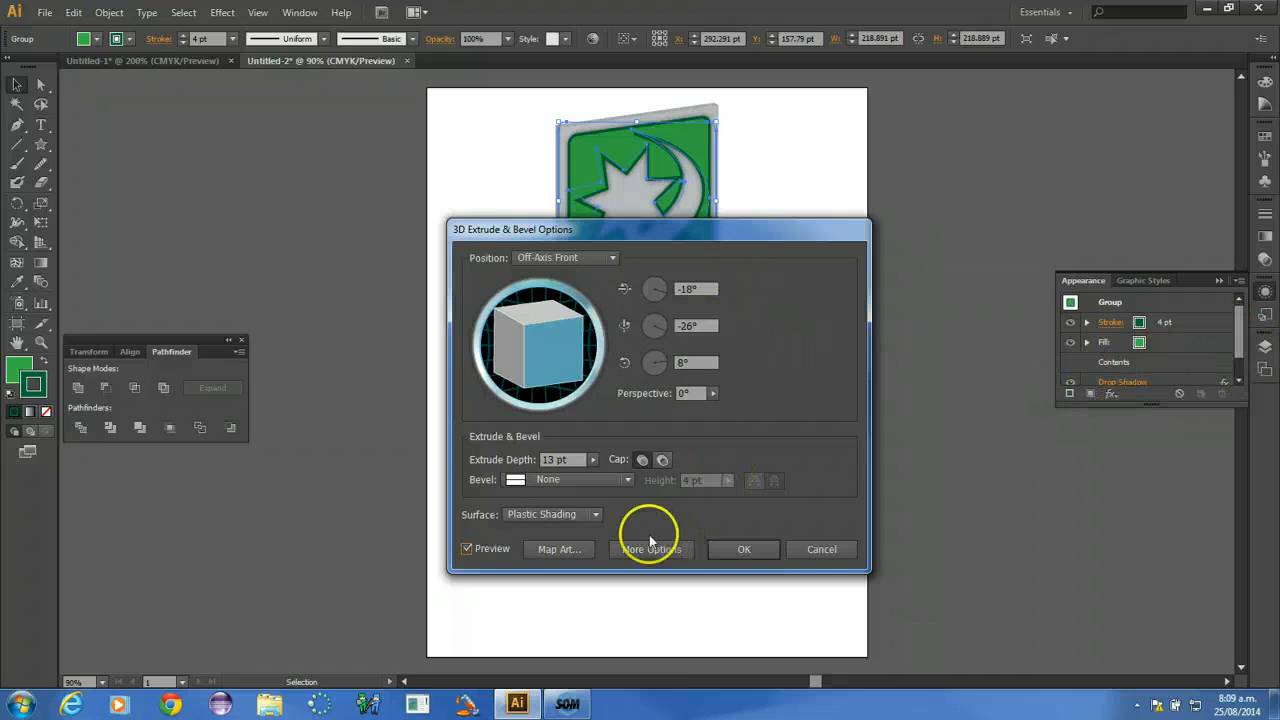
left_click(722, 550)
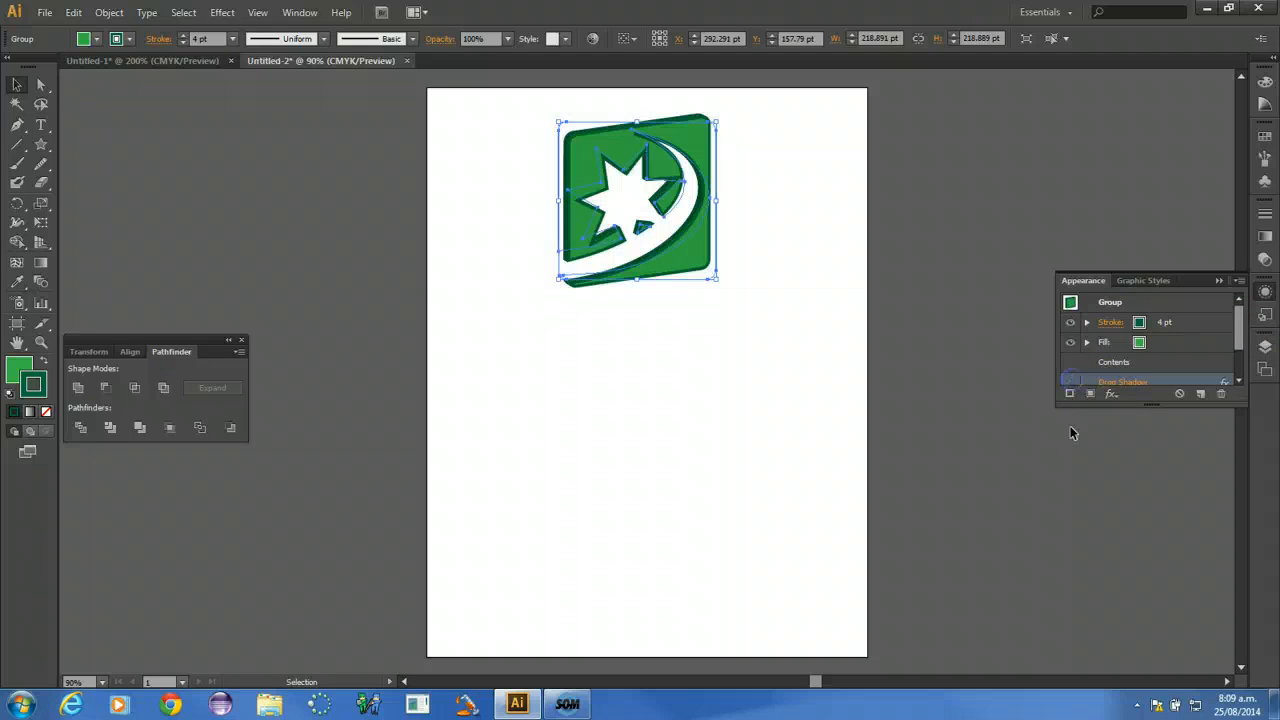
left_click(788, 222)
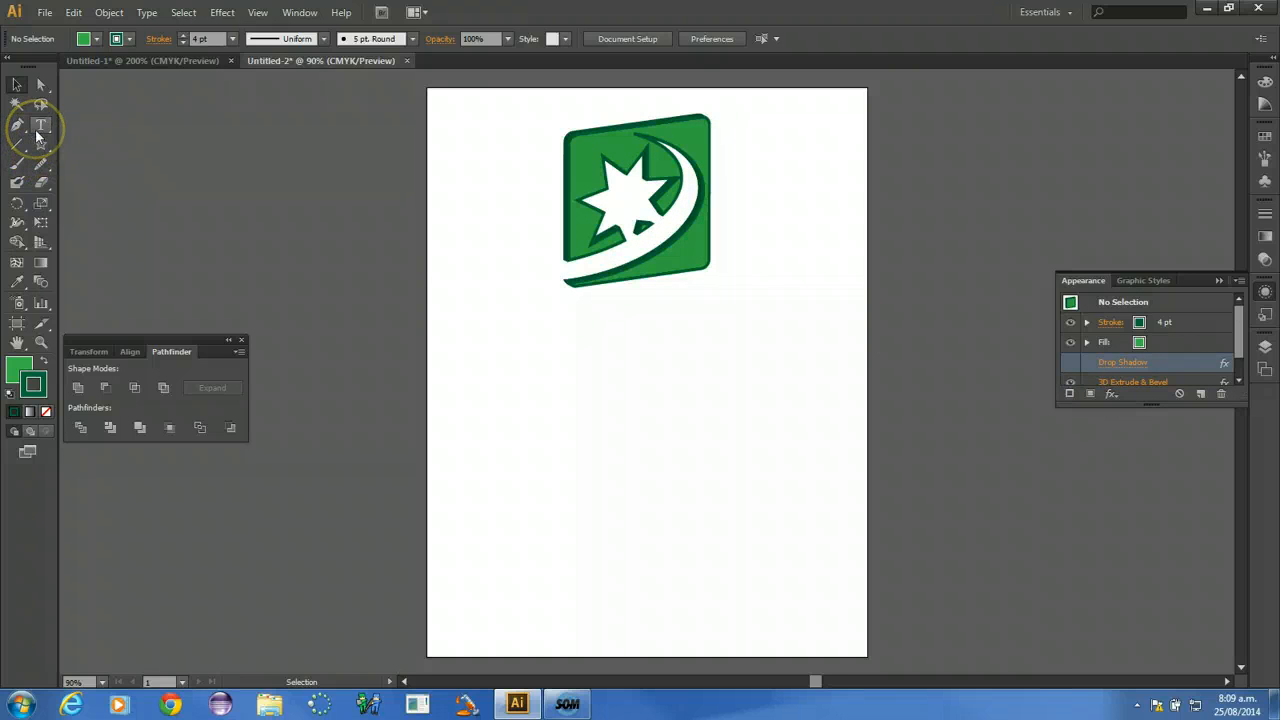
Add the text STAR just below the logo and select all of its characters.
left_click(40, 126)
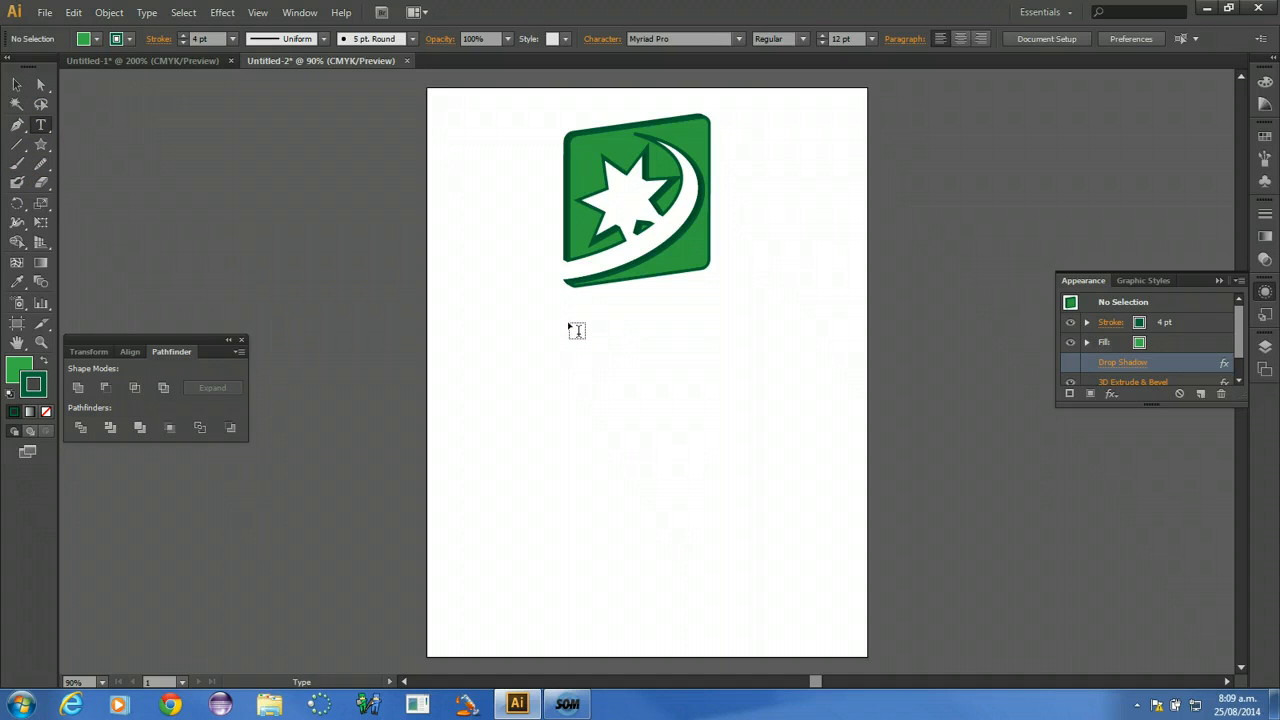
left_click(569, 323)
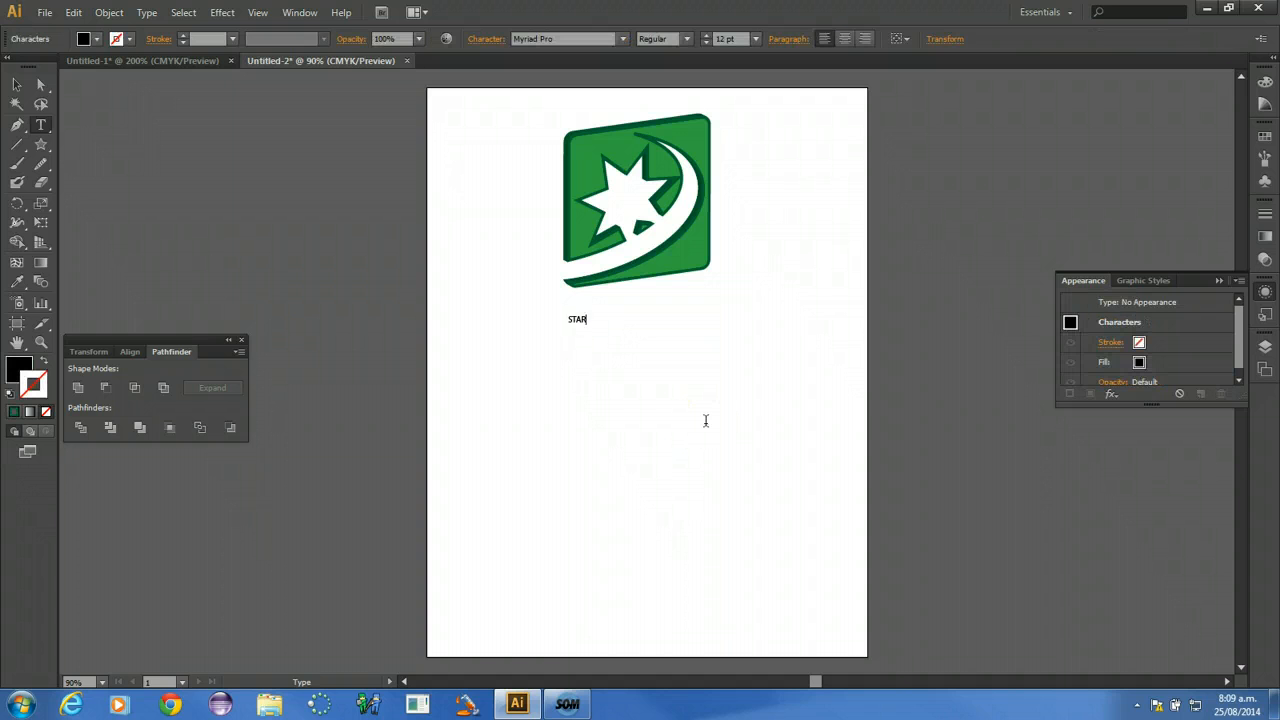
key("ctrl+a")
Set the font of the STAR text to Bank Gothic Light BT.
left_click(1263, 293)
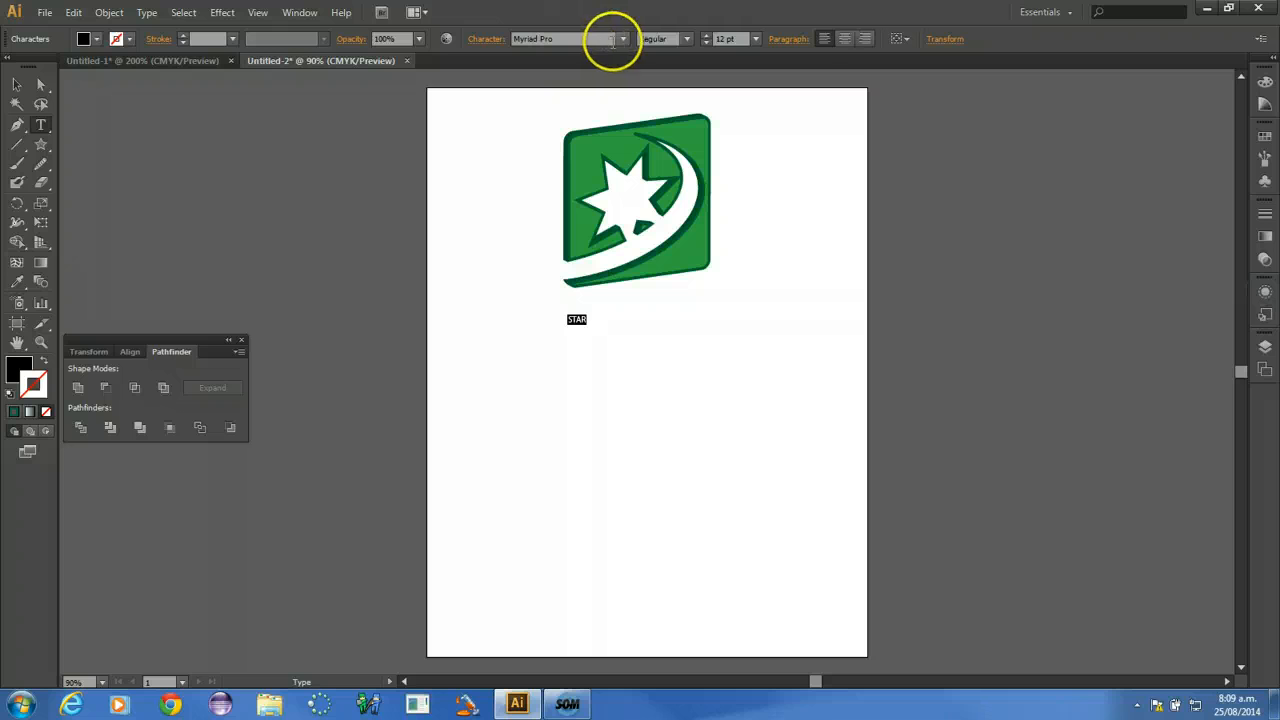
left_click(484, 40)
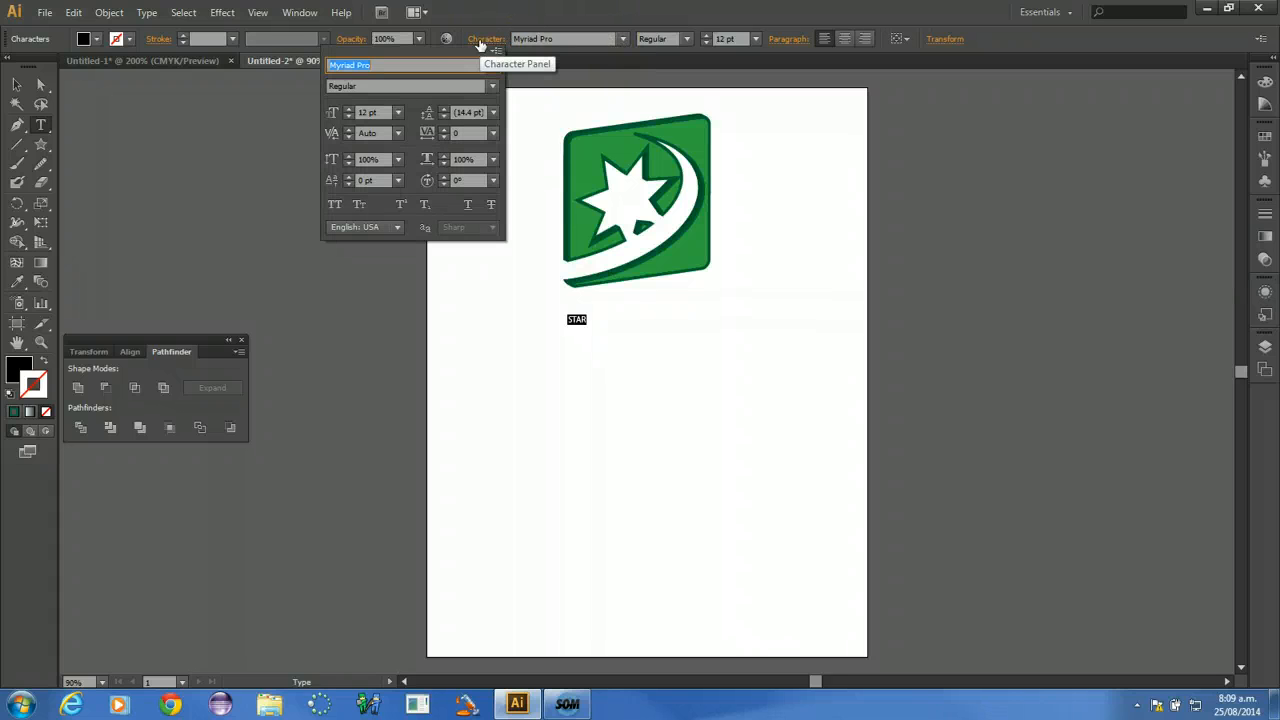
left_click(491, 67)
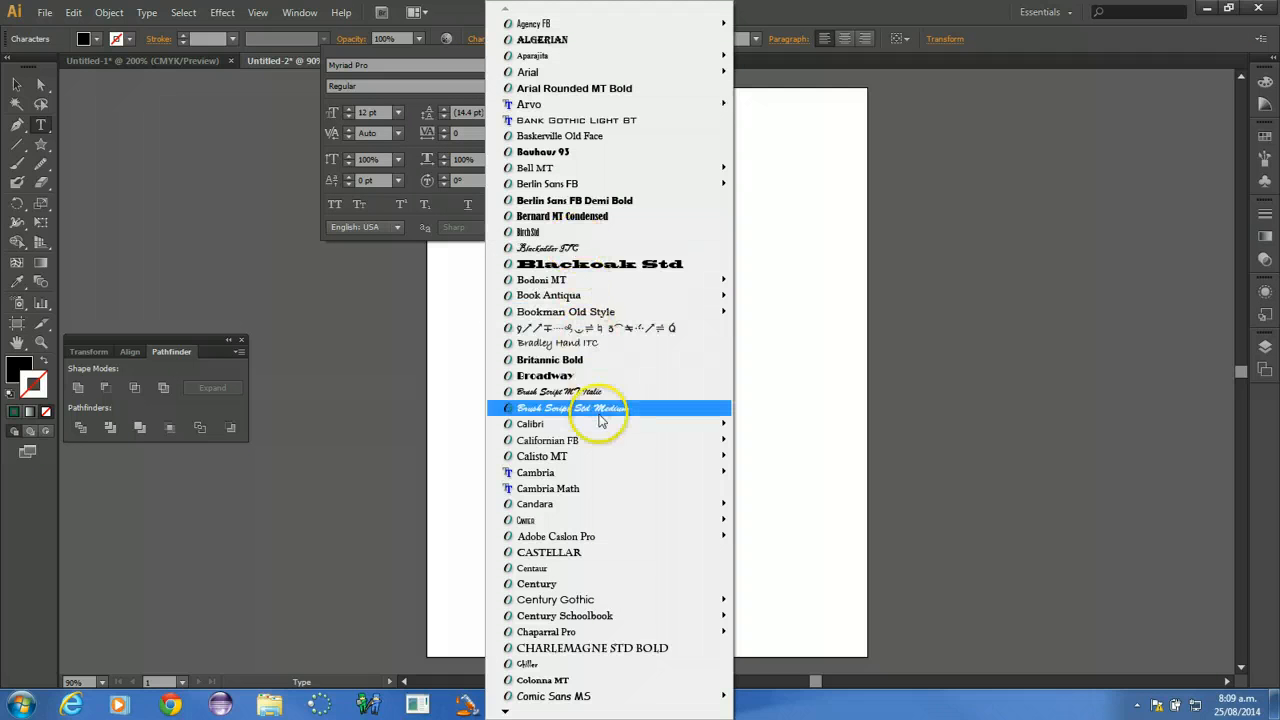
left_click(611, 121)
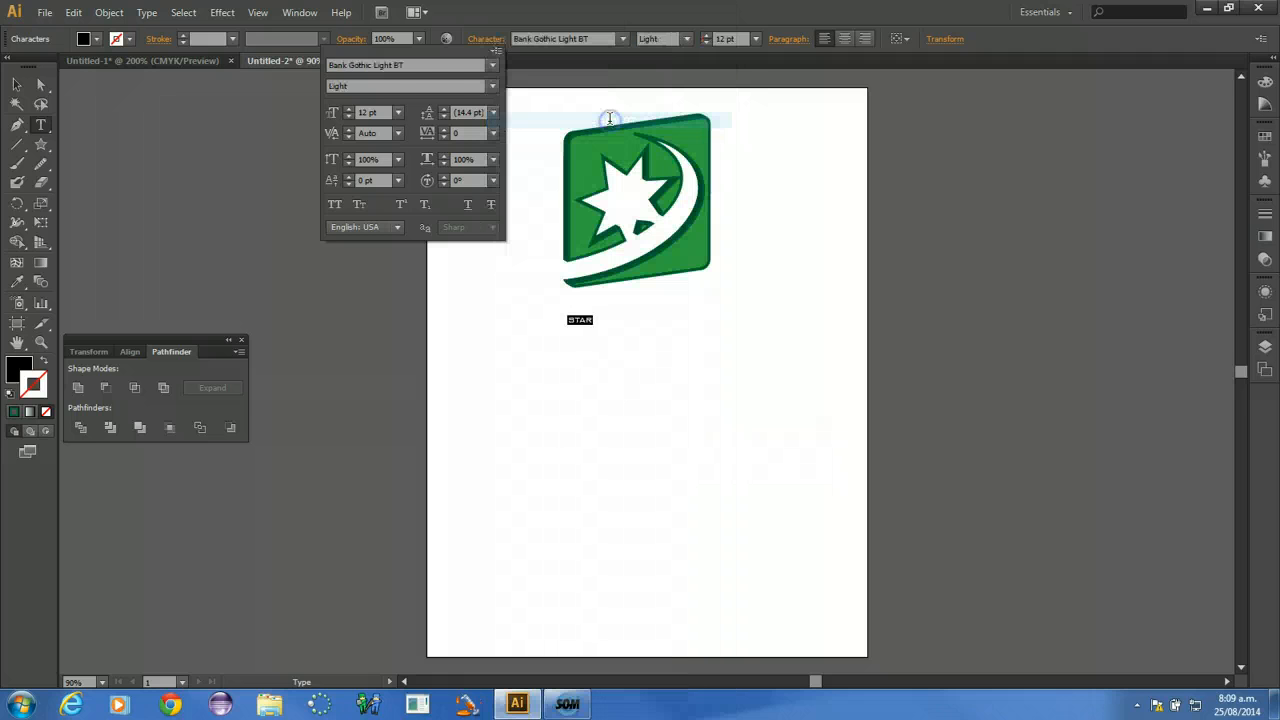
Increase the font size of the STAR text to 45 pt.
left_click(349, 109)
left_click(349, 109)
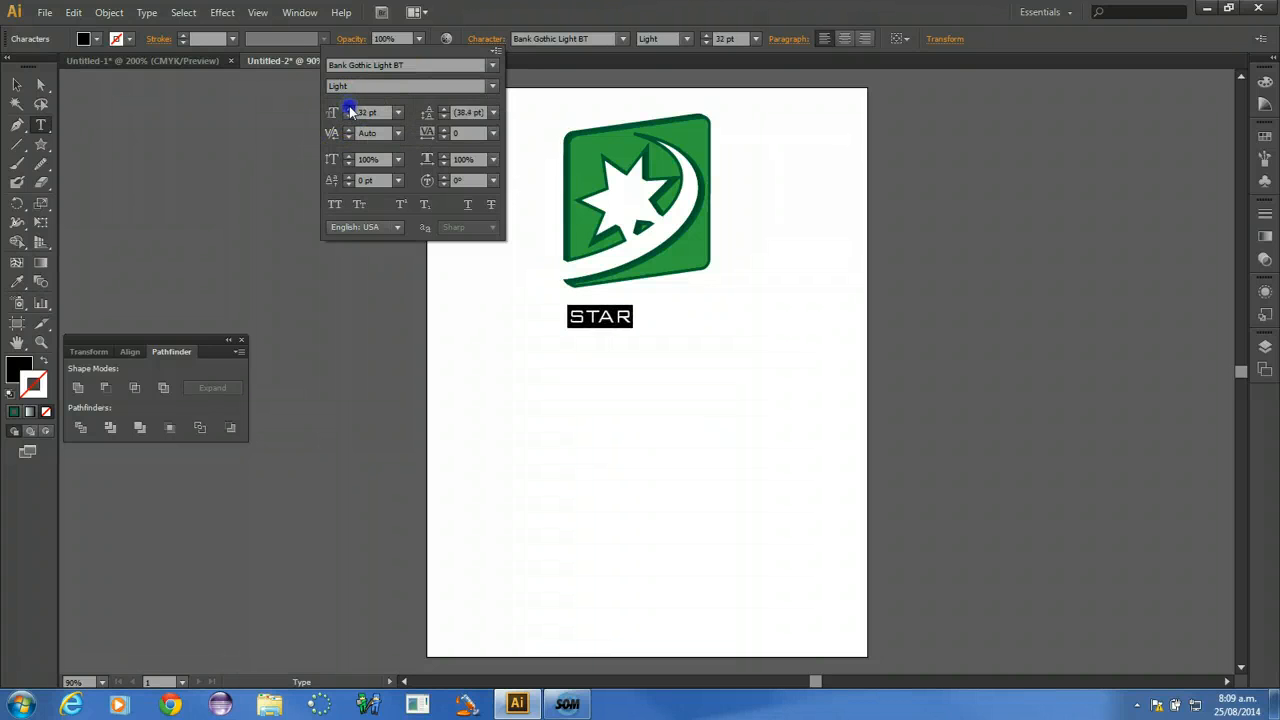
left_click(346, 108)
left_click(346, 108)
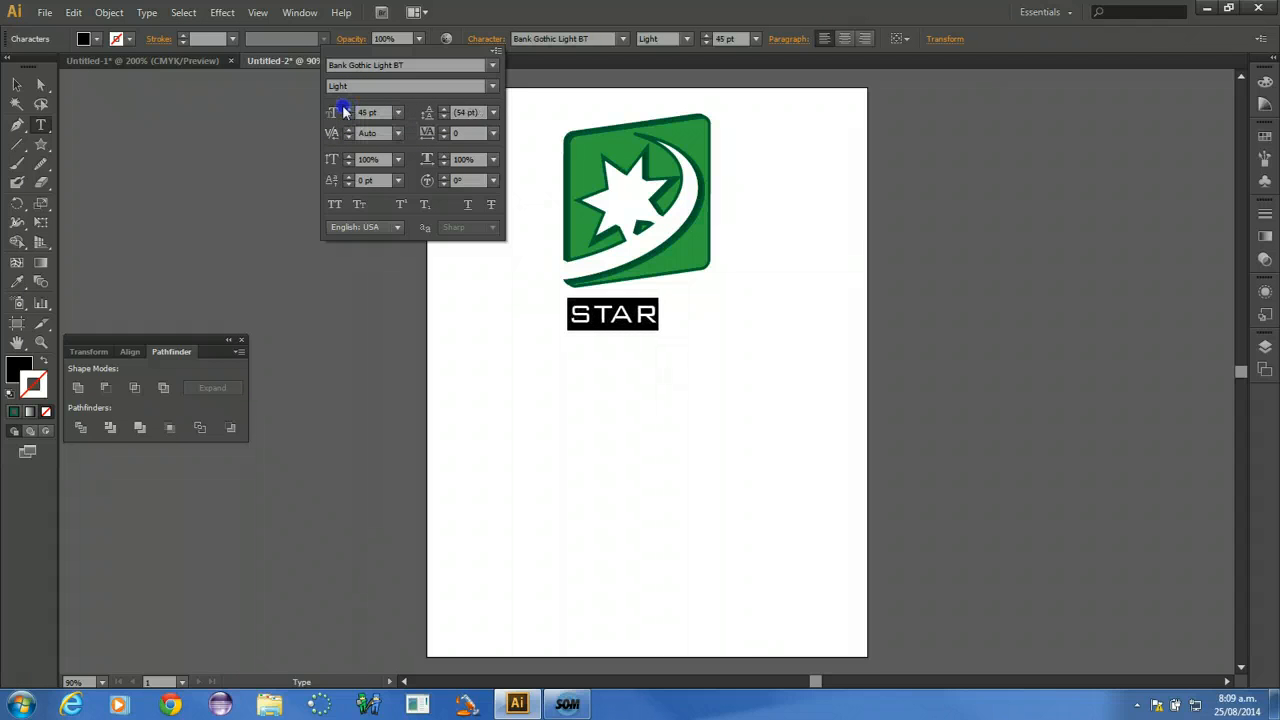
Increase the font size of the STAR text to 73 pt so it spans the width of the logo.
left_click(346, 108)
left_click(346, 108)
left_click(346, 108)
left_click(346, 108)
left_click(346, 108)
left_click(346, 108)
left_click(346, 108)
left_click(346, 108)
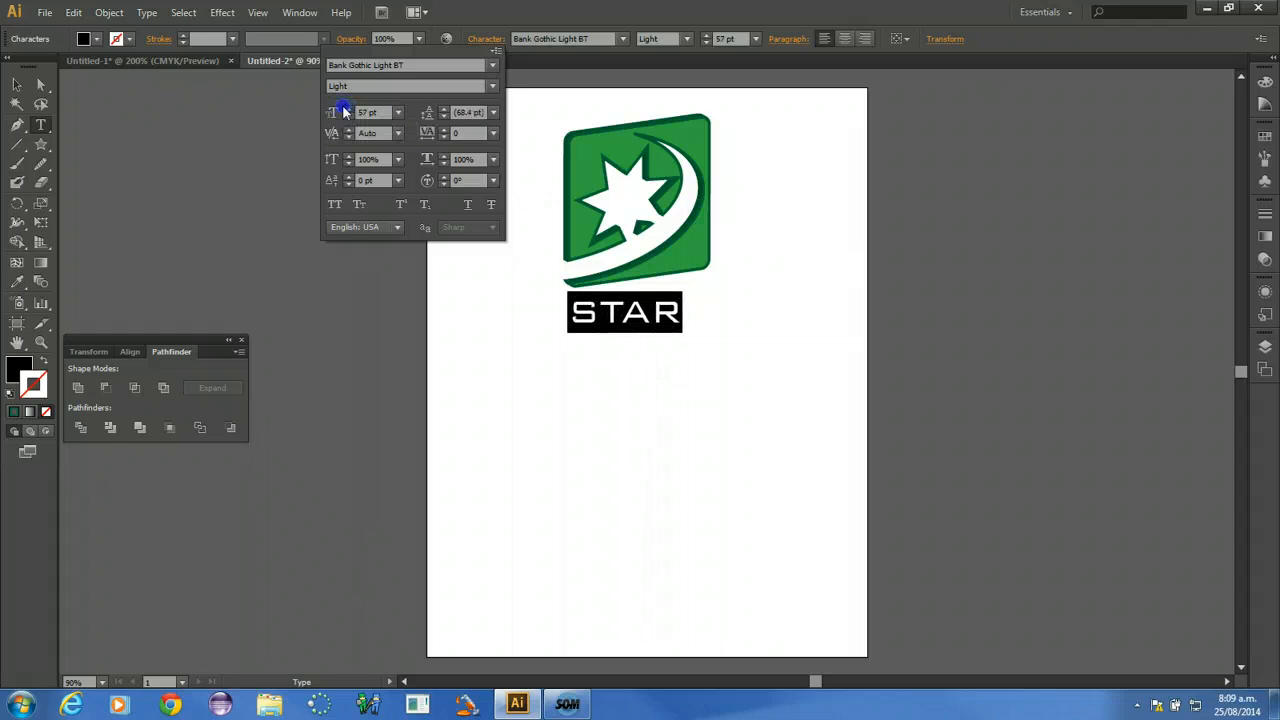
left_click(346, 108)
left_click(346, 108)
left_click(346, 108)
left_click(346, 108)
left_click(346, 108)
left_click(346, 108)
left_click(346, 108)
left_click(346, 108)
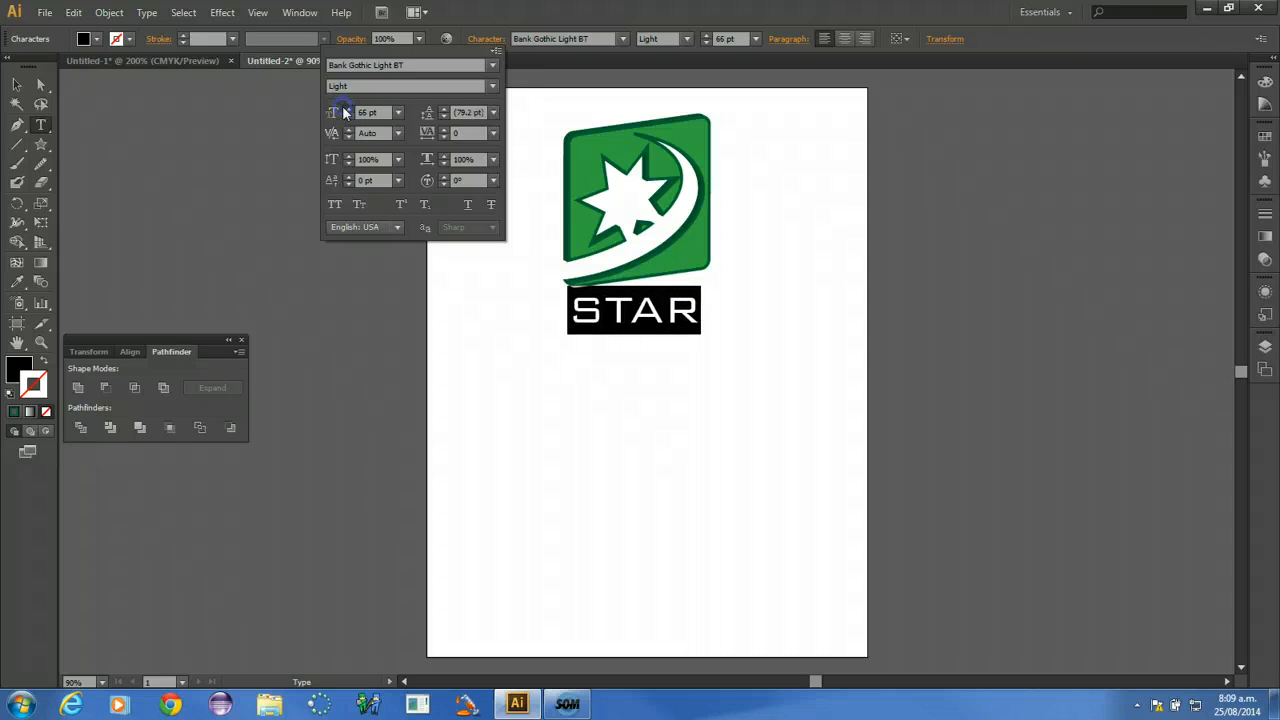
left_click(346, 108)
left_click(346, 108)
left_click(346, 108)
left_click(346, 108)
left_click(346, 108)
left_click(346, 108)
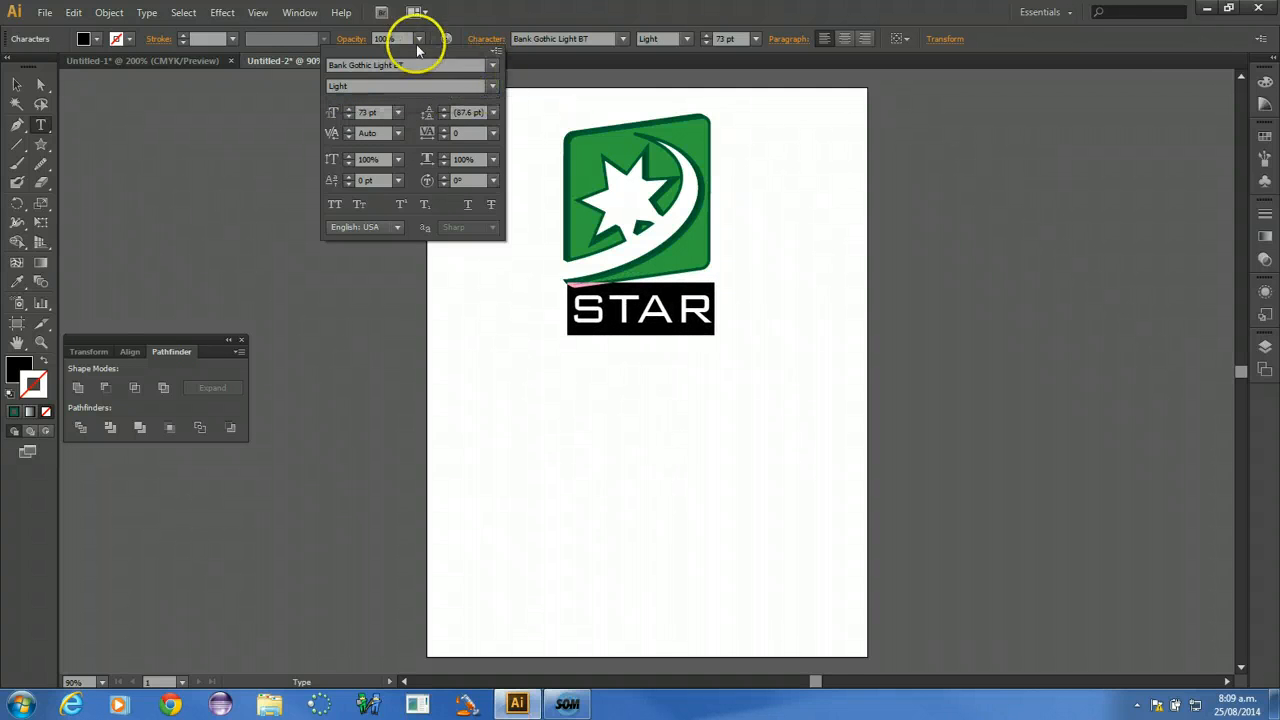
left_click(486, 39)
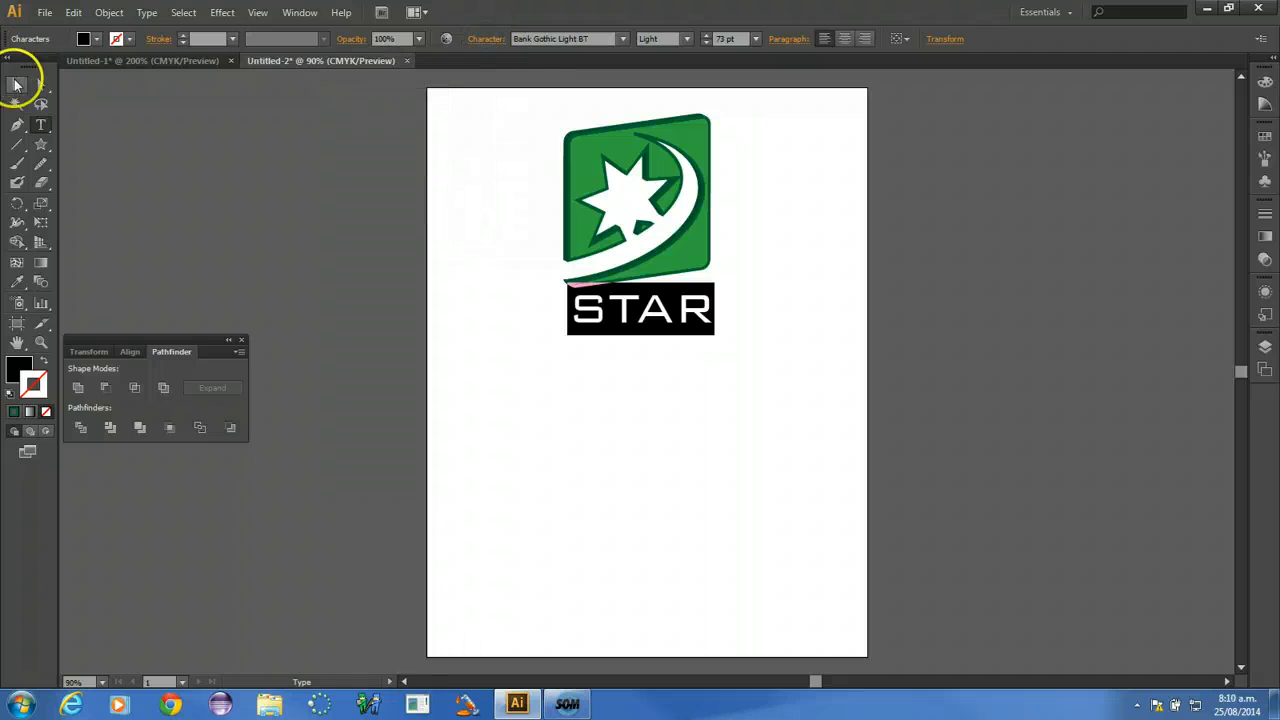
Select the STAR text as an object and use the Eyedropper to give it a white fill and a 1 pt black stroke.
left_click(16, 85)
left_click(592, 376)
left_click(591, 306)
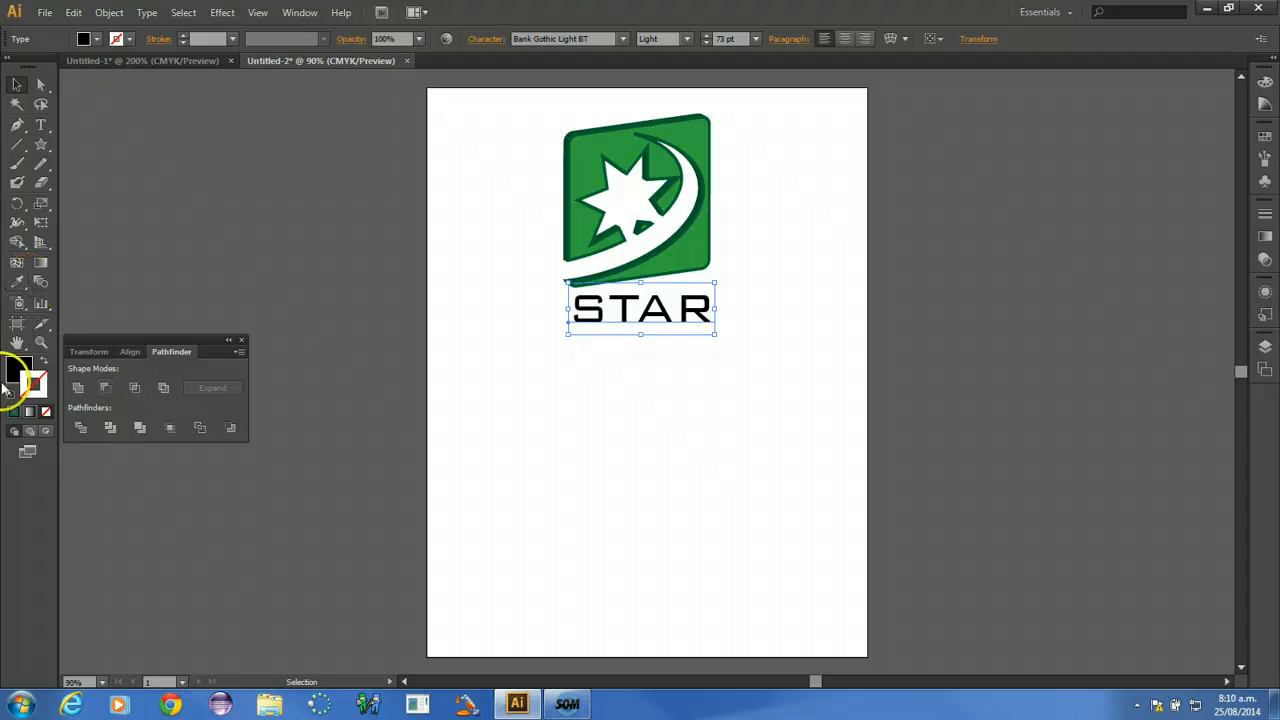
left_click(17, 282)
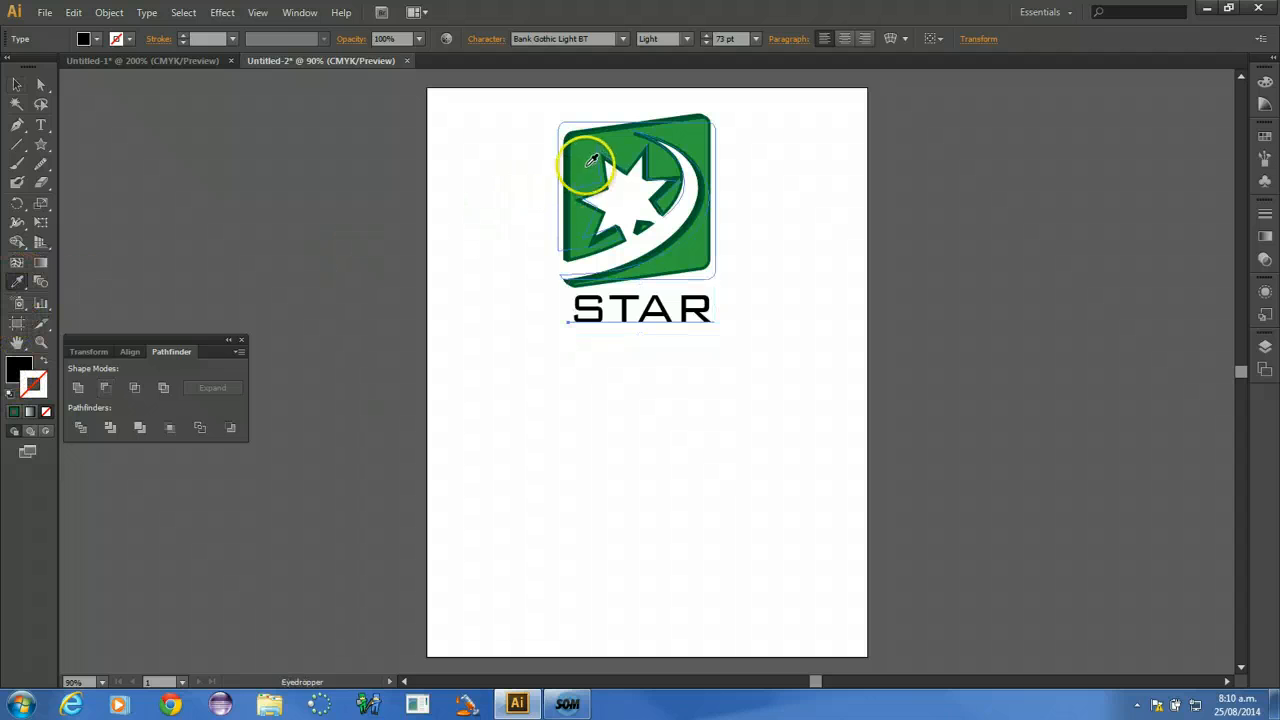
left_click(534, 345)
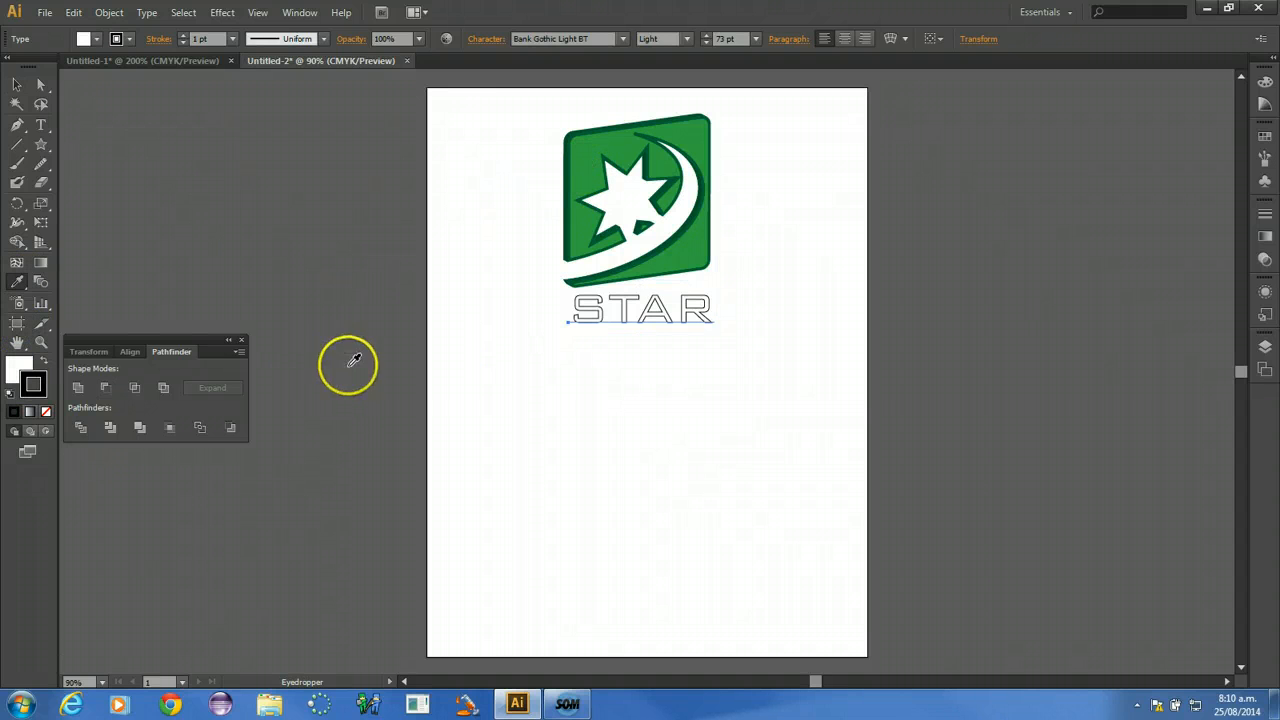
left_click(17, 84)
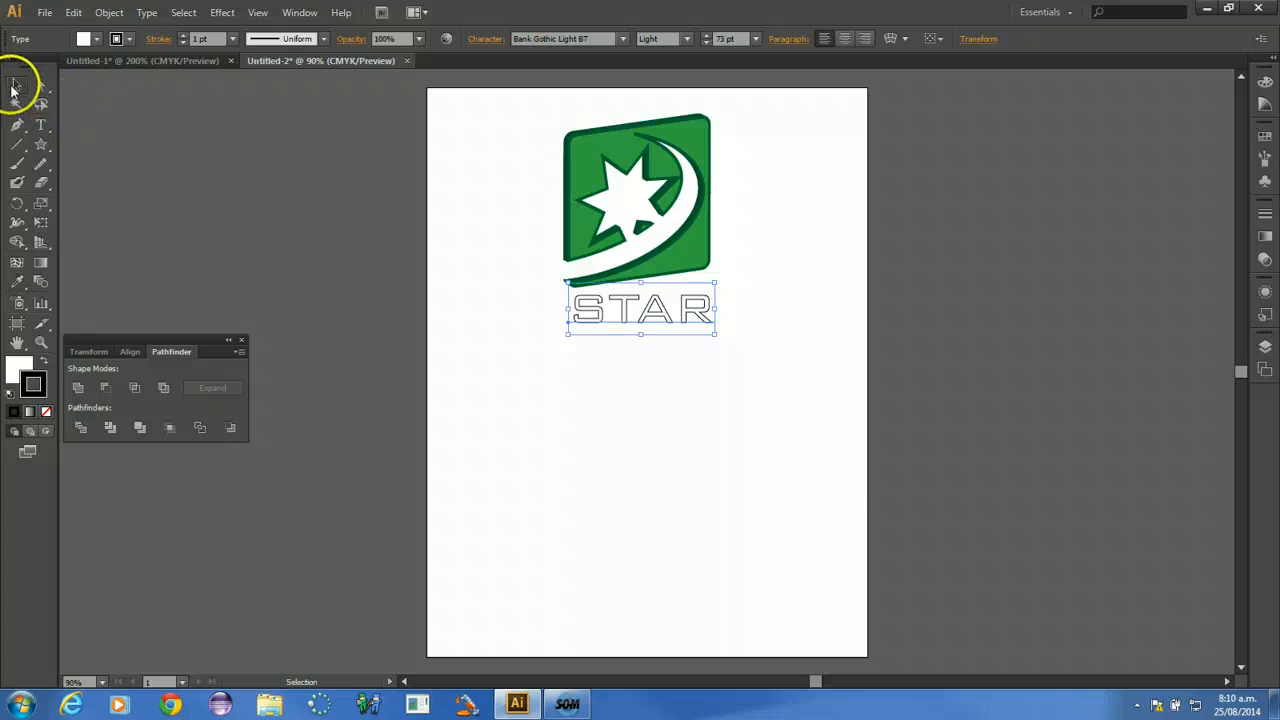
double_click(37, 382)
left_click(662, 390)
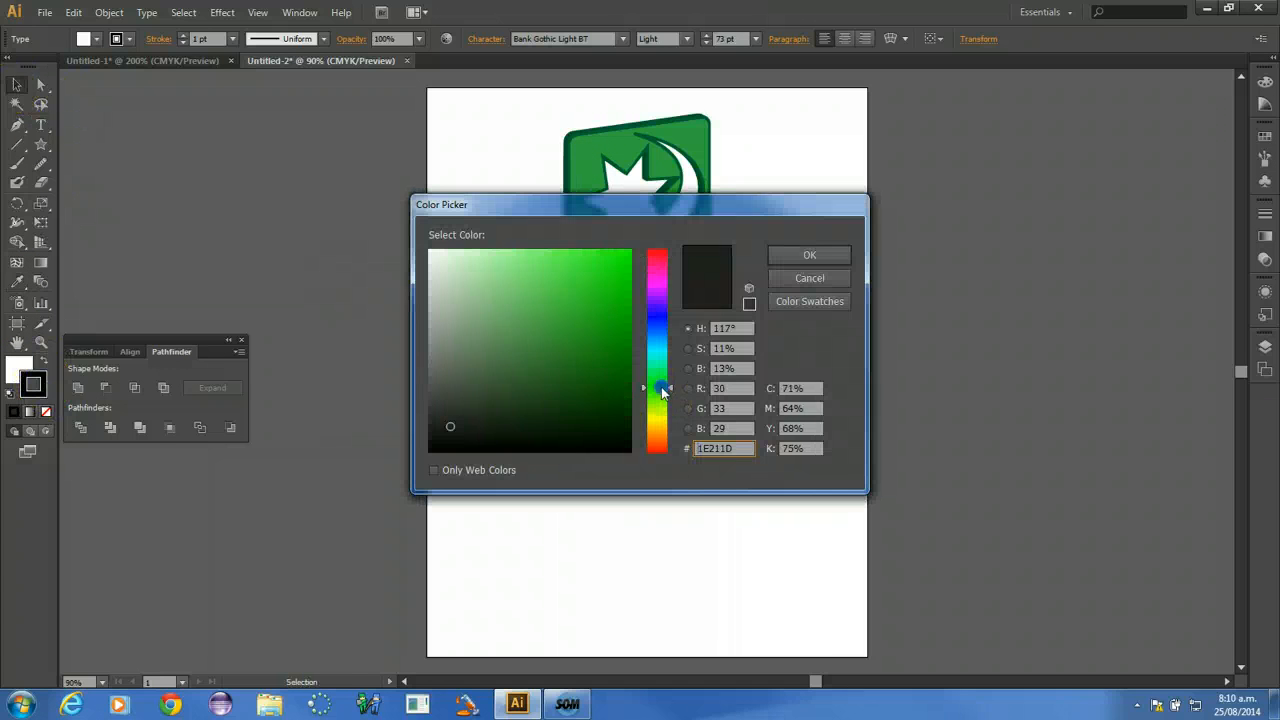
left_click_drag(614, 290, 609, 377)
left_click(812, 278)
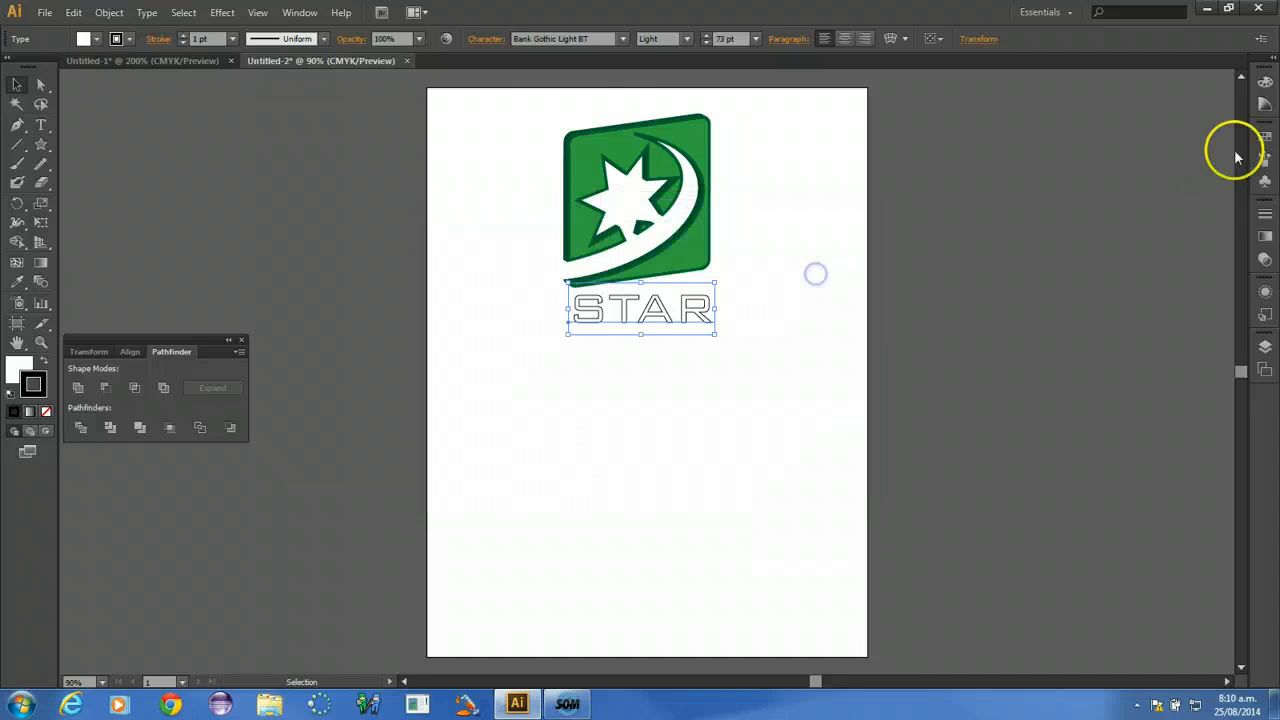
Apply a dark green swatch to the stroke of the STAR text and deselect it.
left_click(1263, 143)
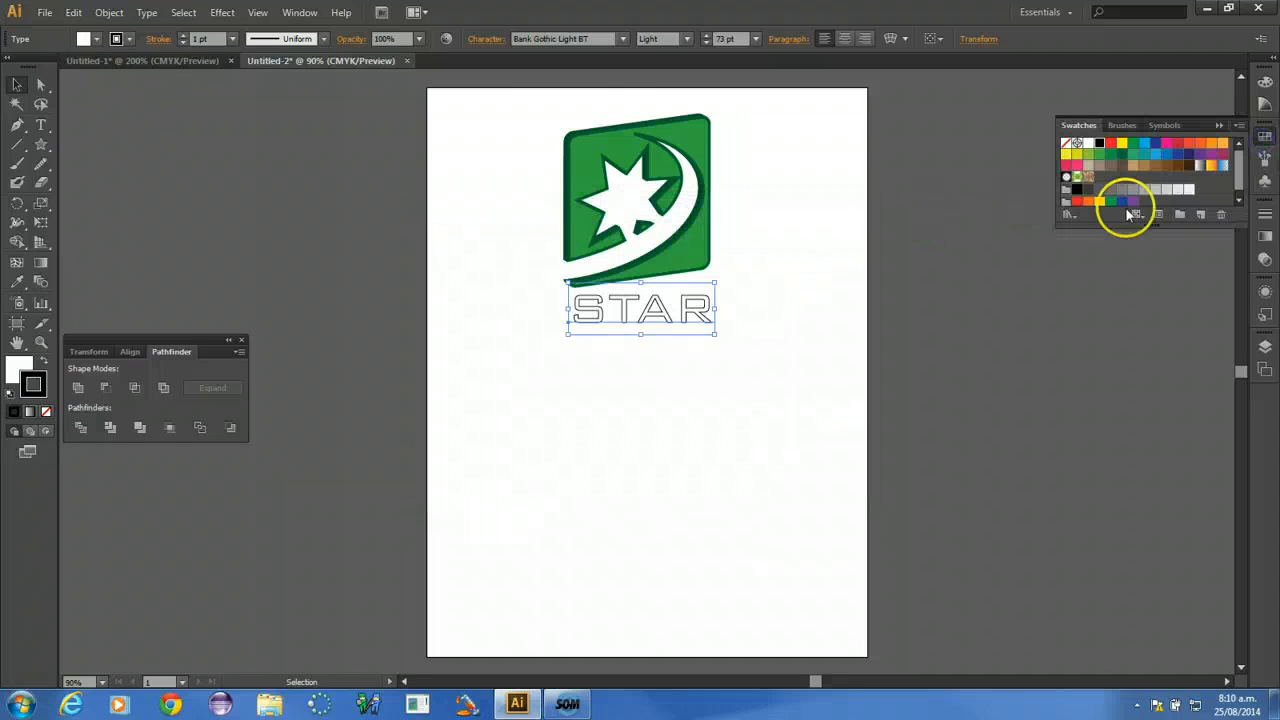
left_click(1099, 158)
left_click(803, 257)
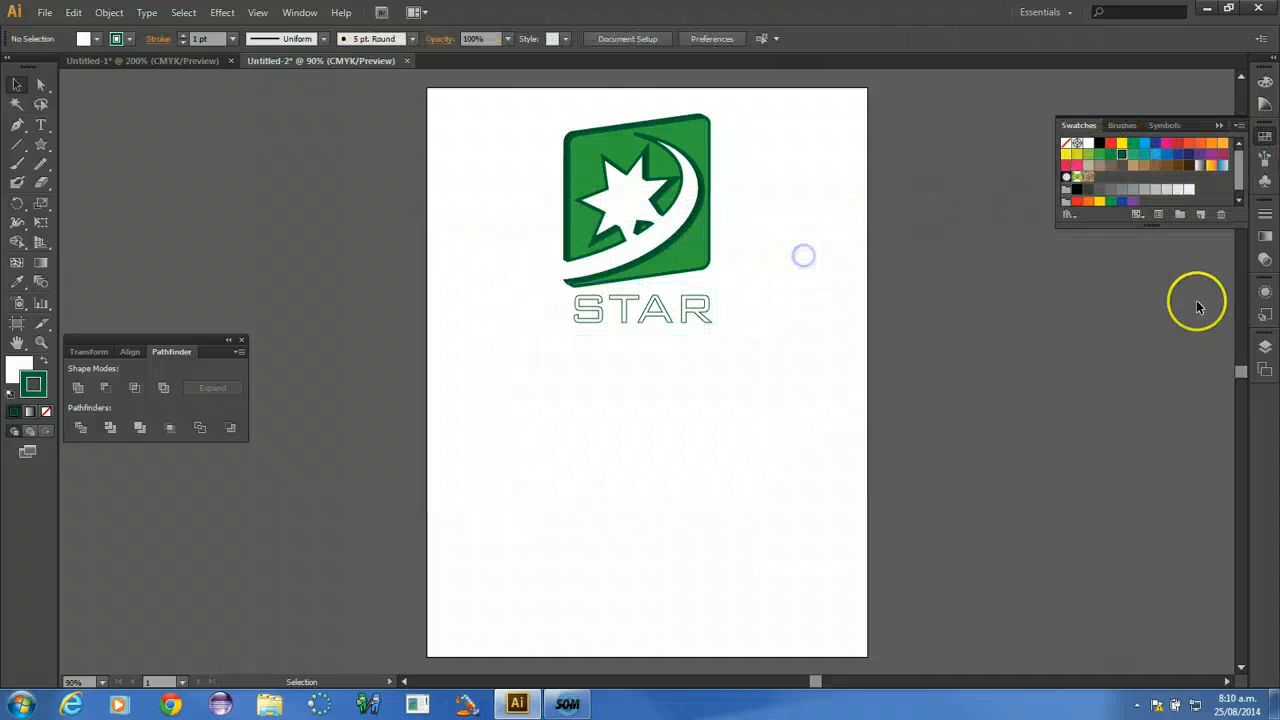
Try to raise the stroke weight to 2 pt through the stroke's appearance attributes.
left_click(1263, 291)
left_click(1108, 322)
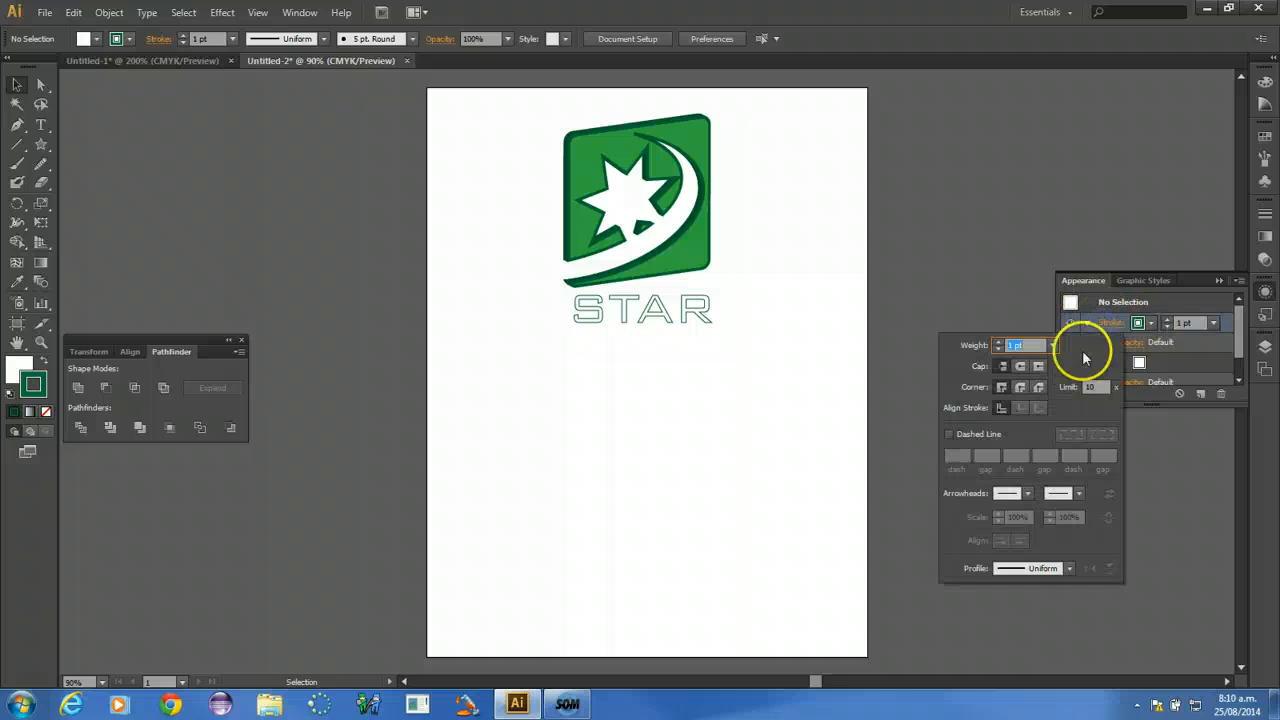
left_click(1165, 325)
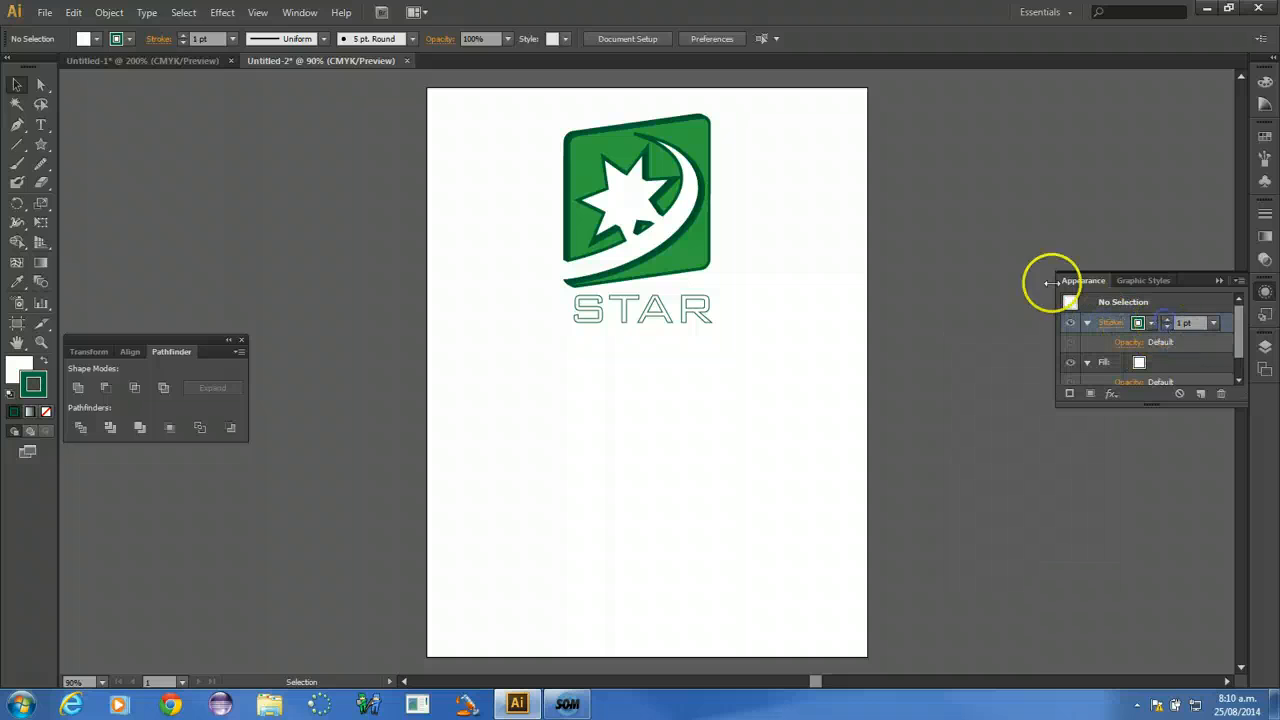
left_click(1166, 319)
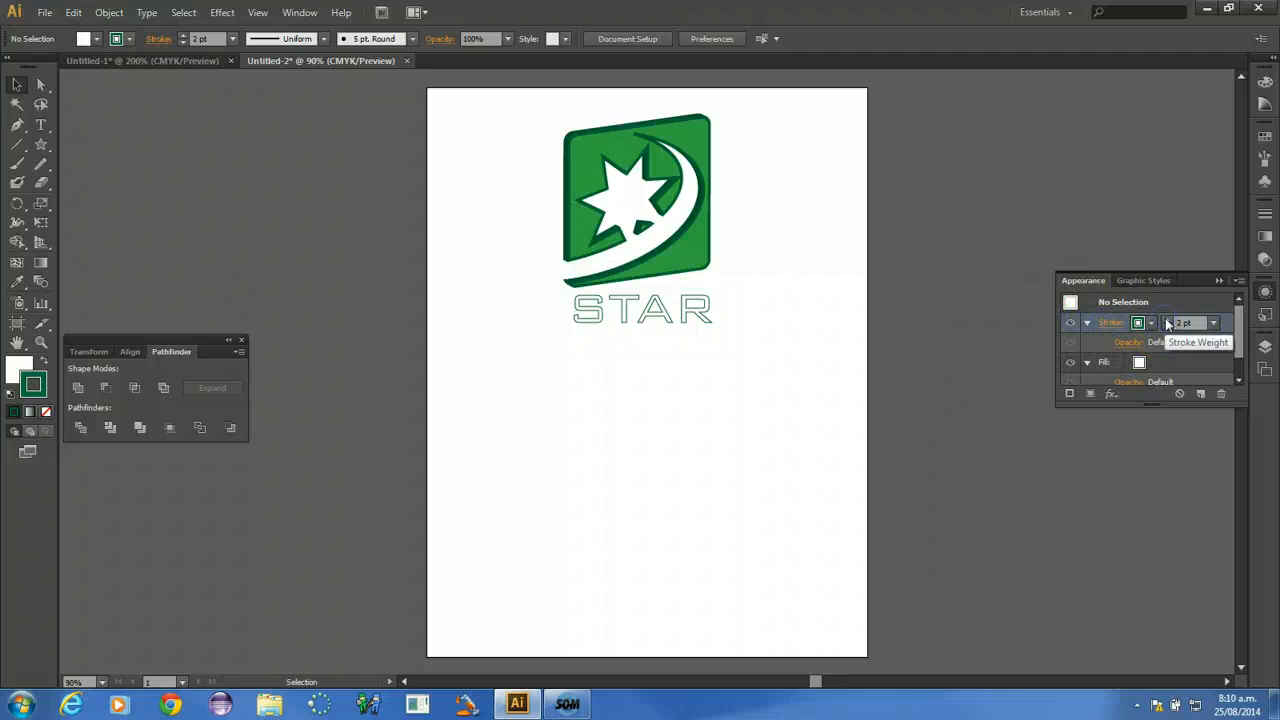
Select the STAR text and set its stroke weight to 2 pt.
left_click(622, 308)
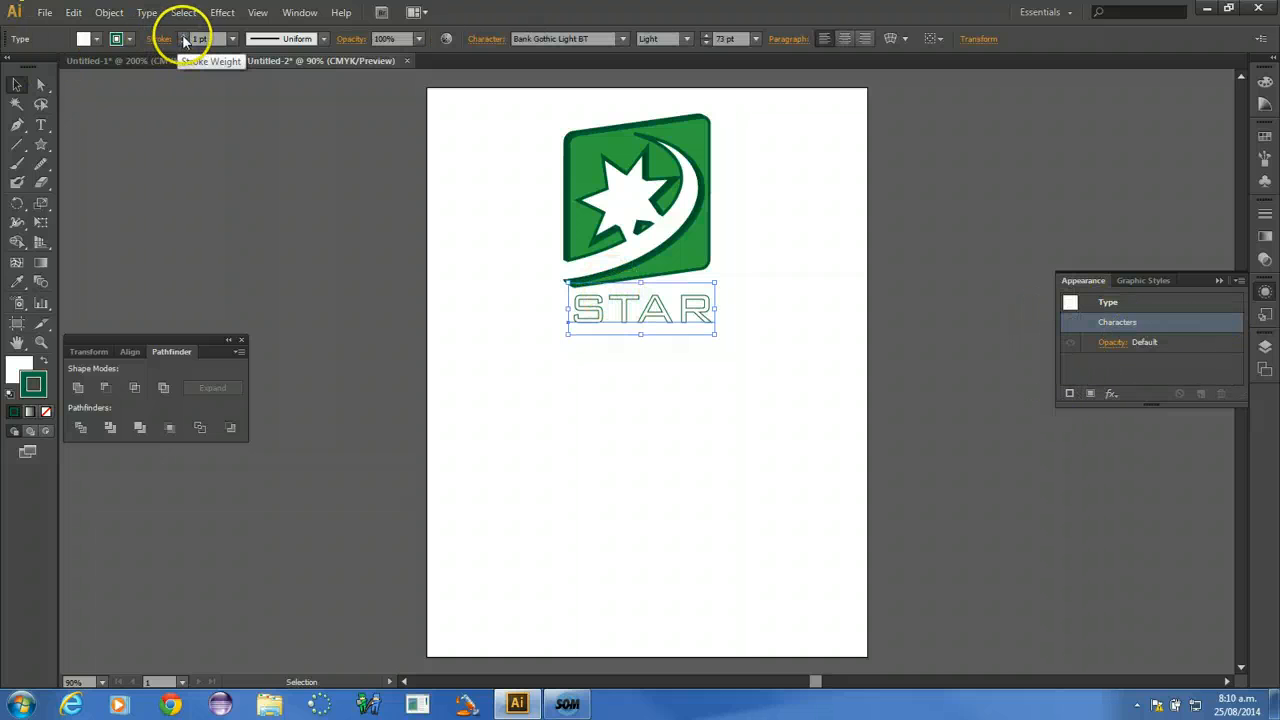
left_click(183, 36)
left_click(1264, 291)
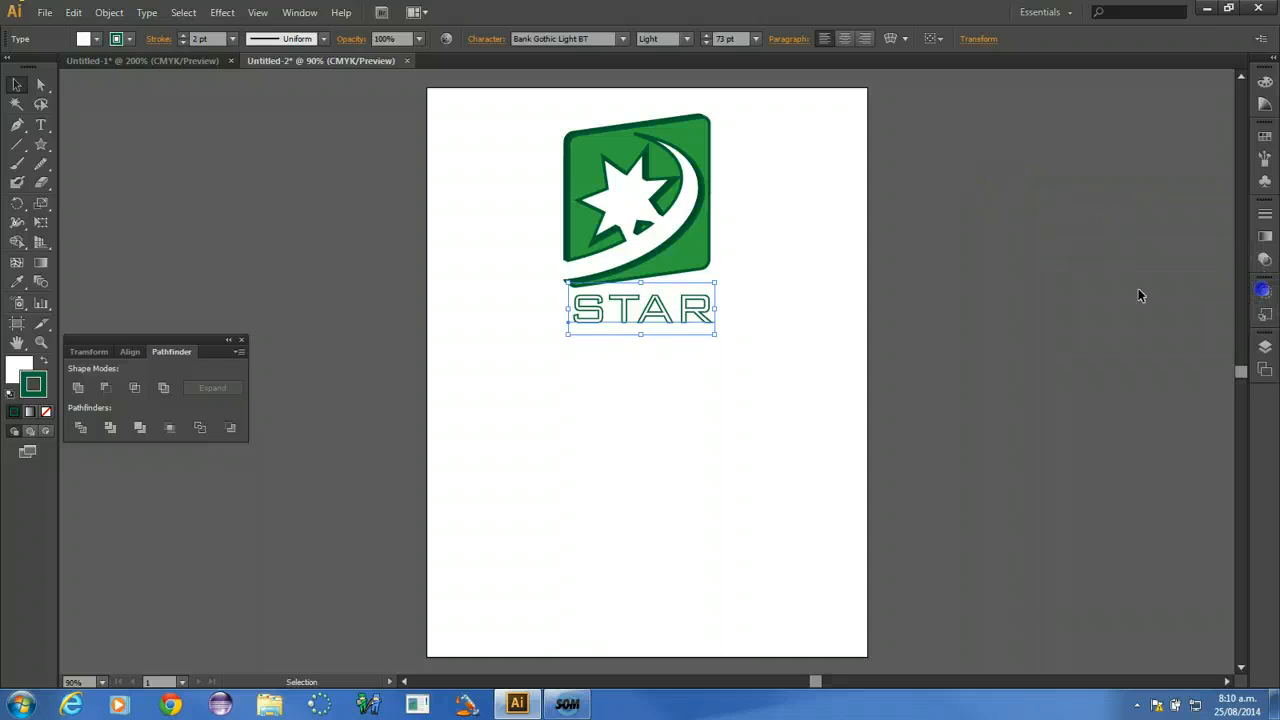
Apply a 3D Extrude & Bevel effect with an extrude depth of 13 pt to the STAR text and deselect it.
left_click(222, 12)
mouse_move(234, 104)
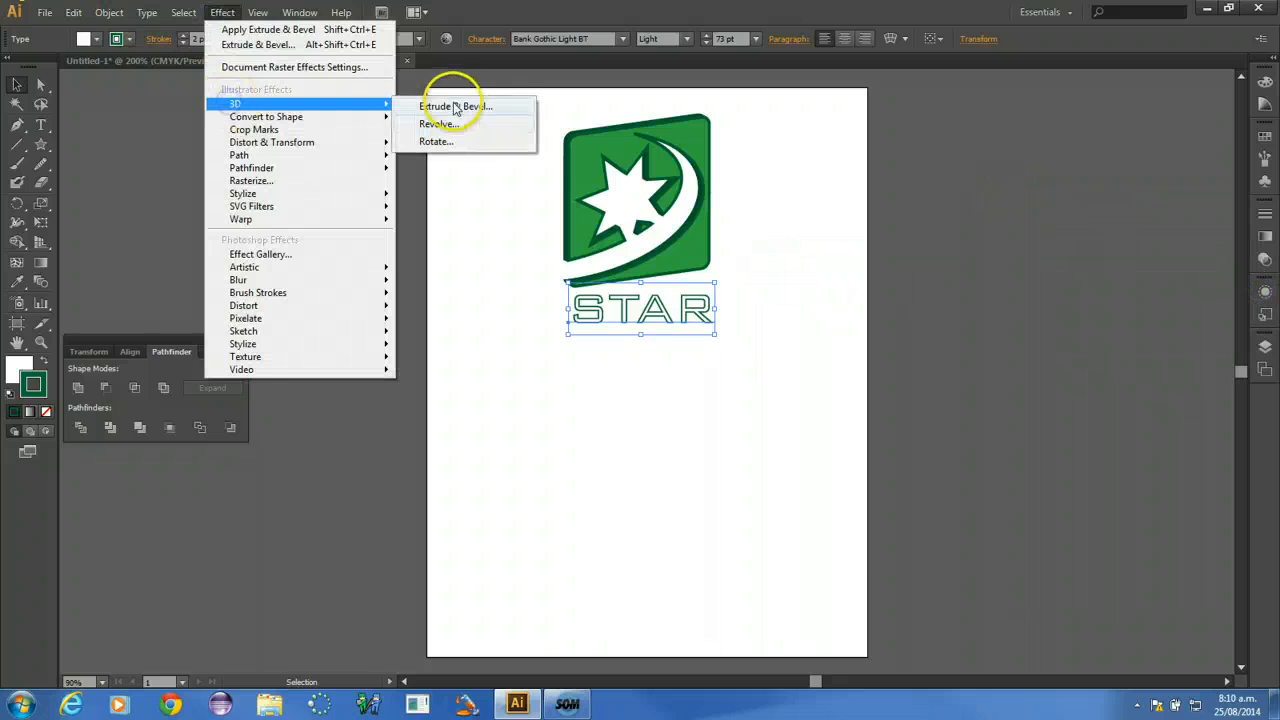
left_click(455, 108)
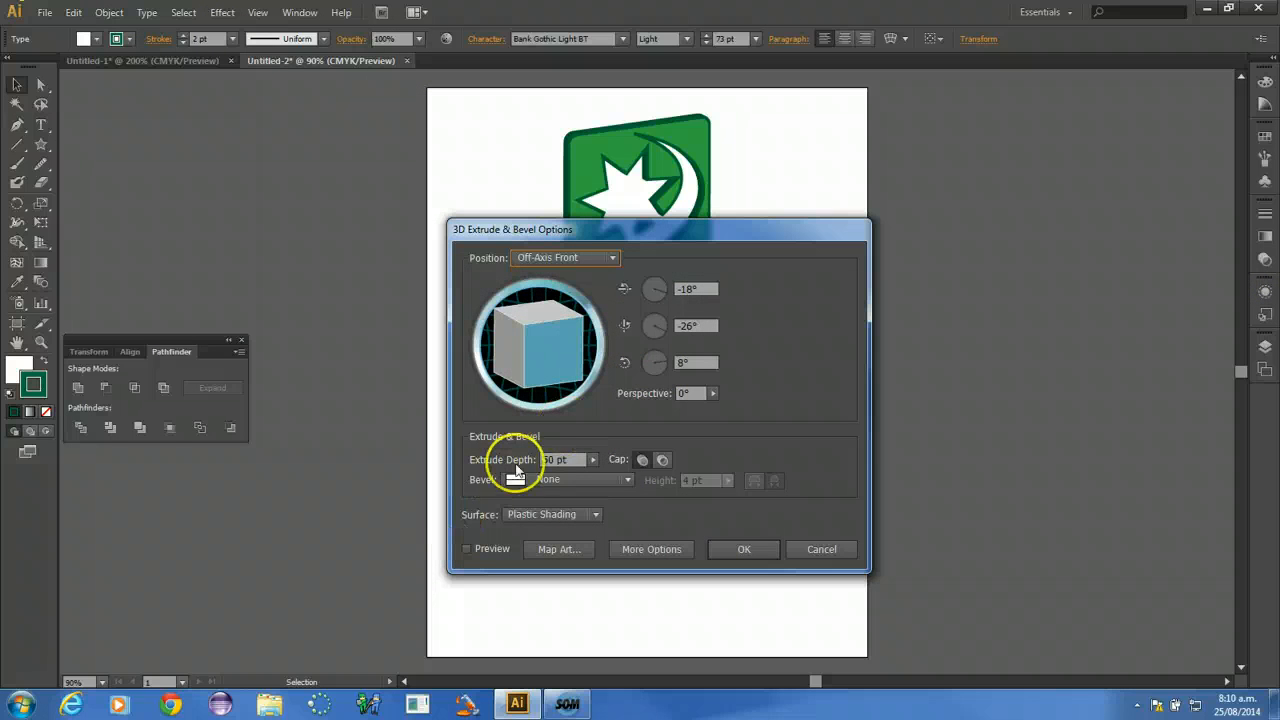
left_click_drag(563, 462, 509, 459)
type("13")
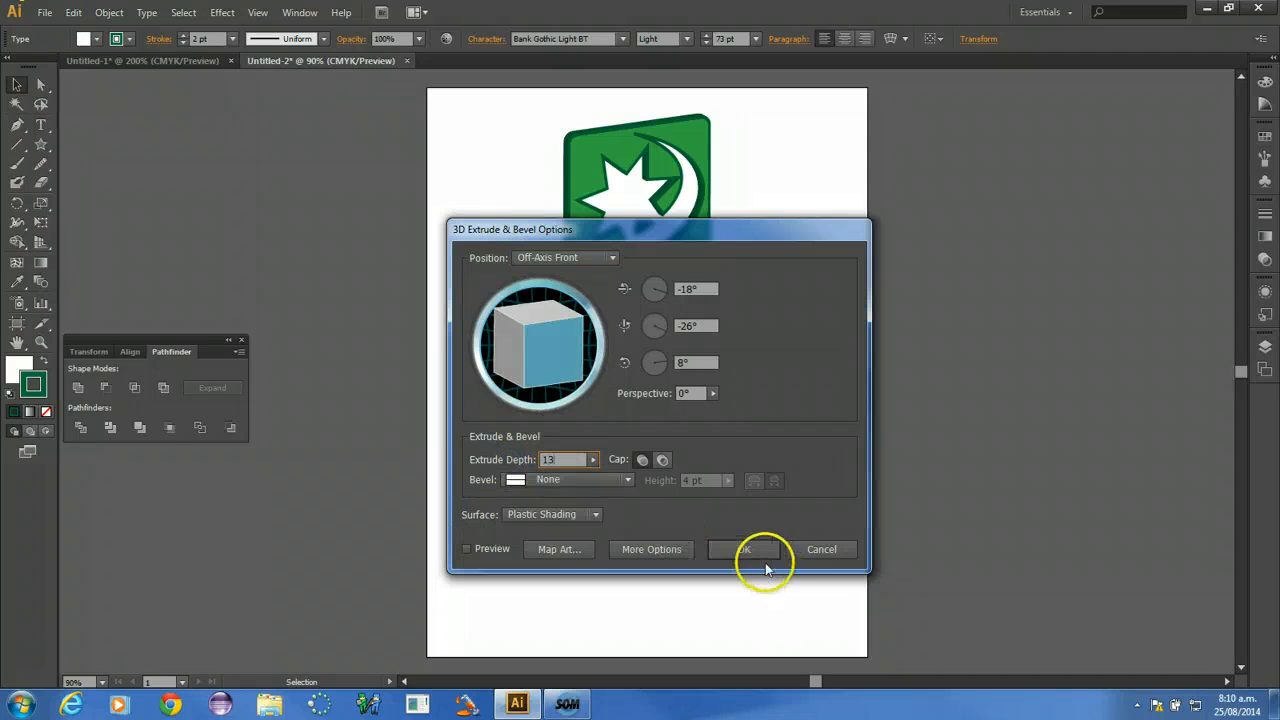
left_click(765, 563)
left_click(661, 372)
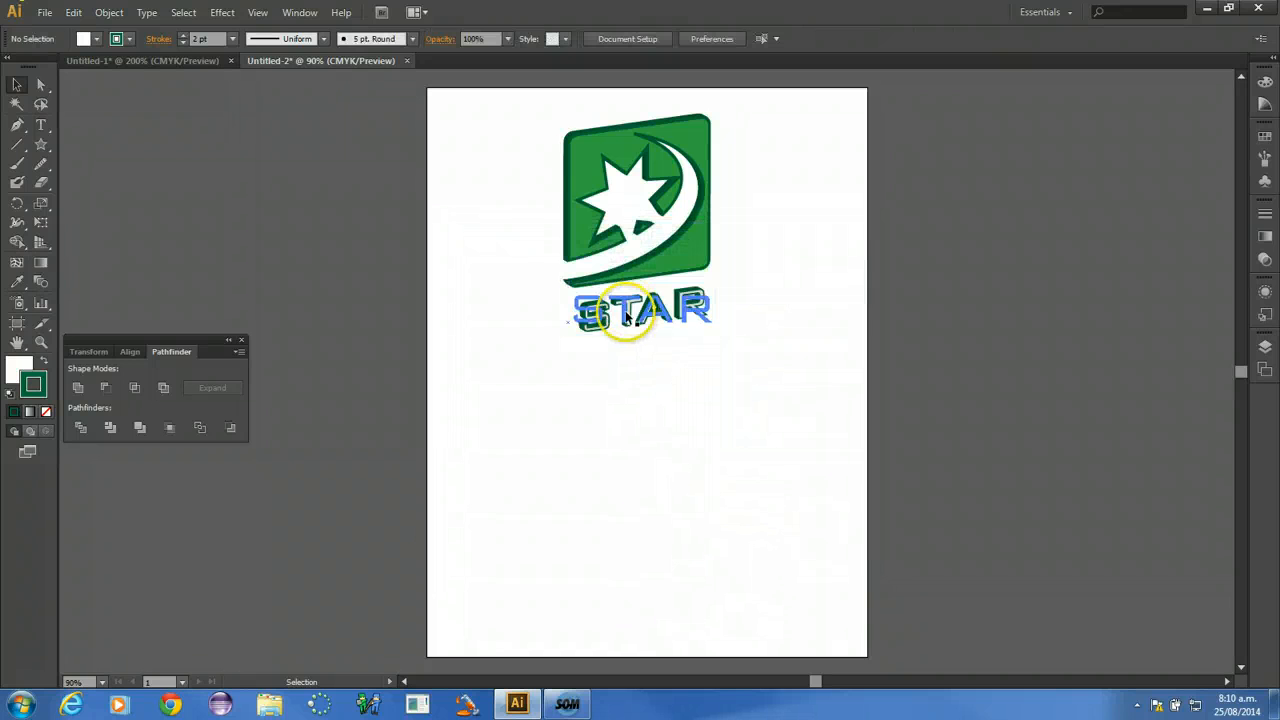
Move the STAR text slightly up towards the logo and increase its font size to 77 pt.
left_click_drag(627, 316, 627, 303)
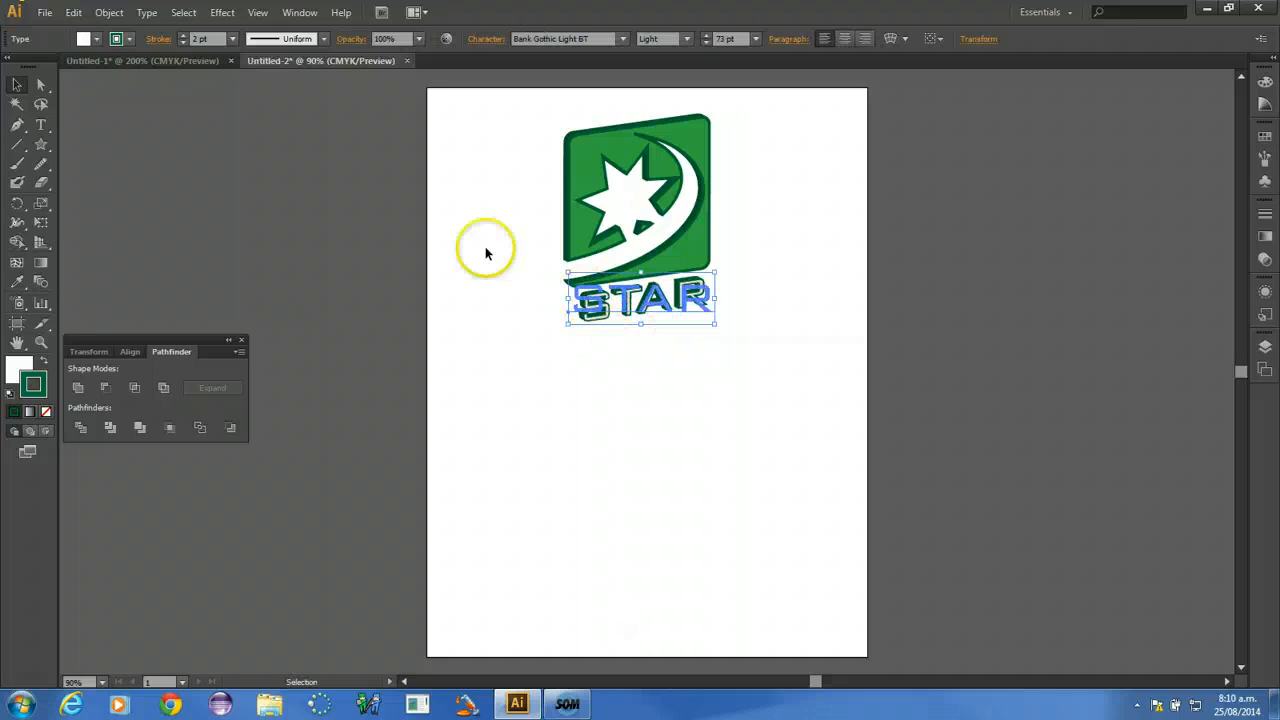
left_click(707, 35)
left_click(707, 35)
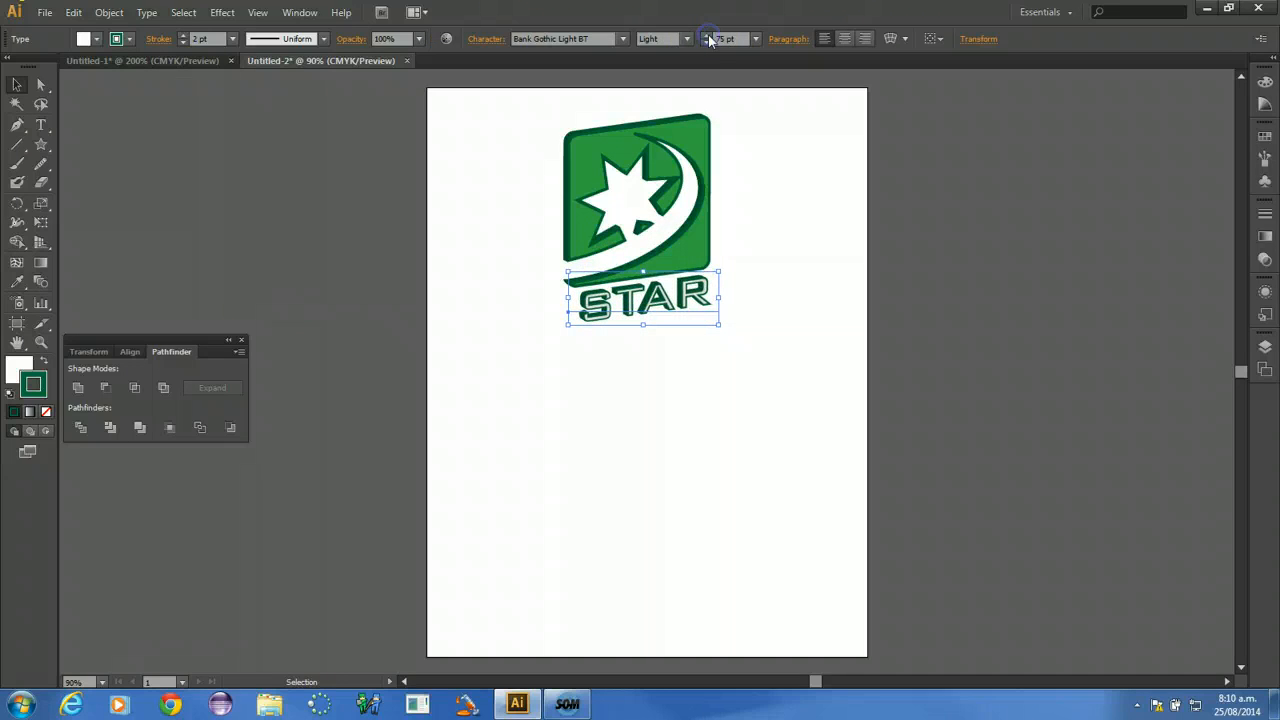
left_click(707, 35)
left_click(707, 35)
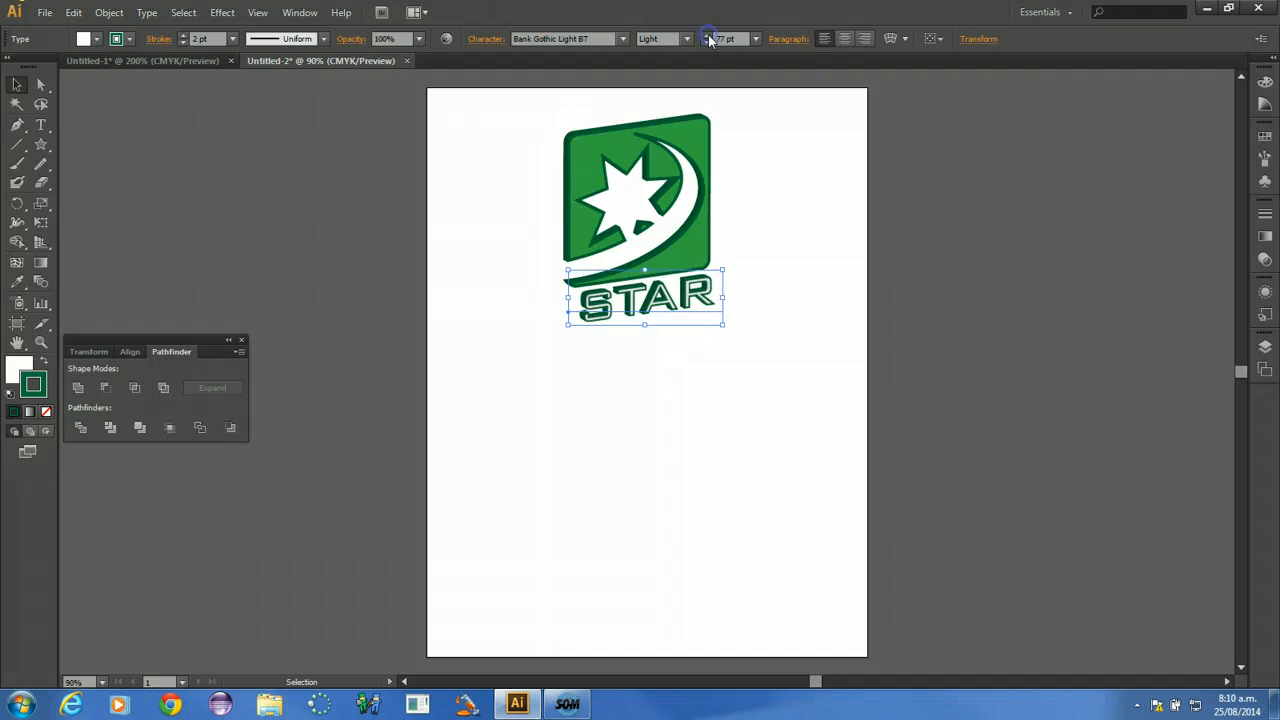
Increase the tracking of the STAR text to 30.
left_click(472, 39)
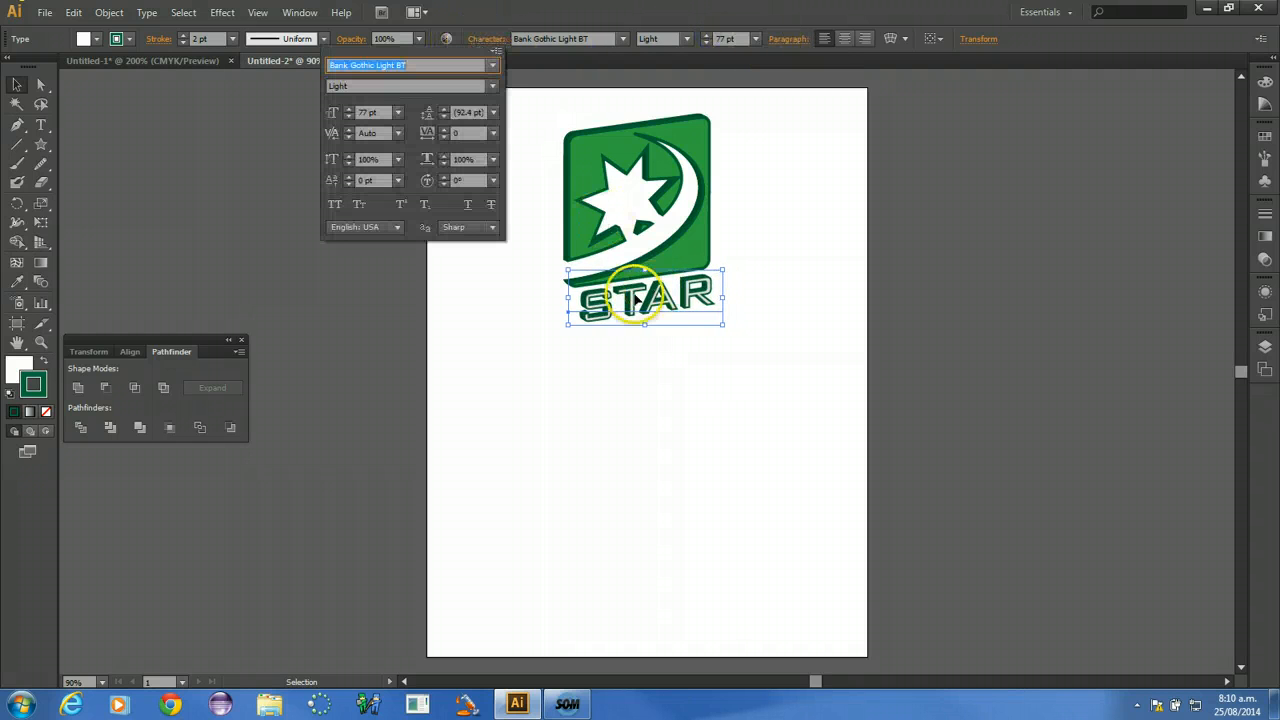
left_click(443, 131)
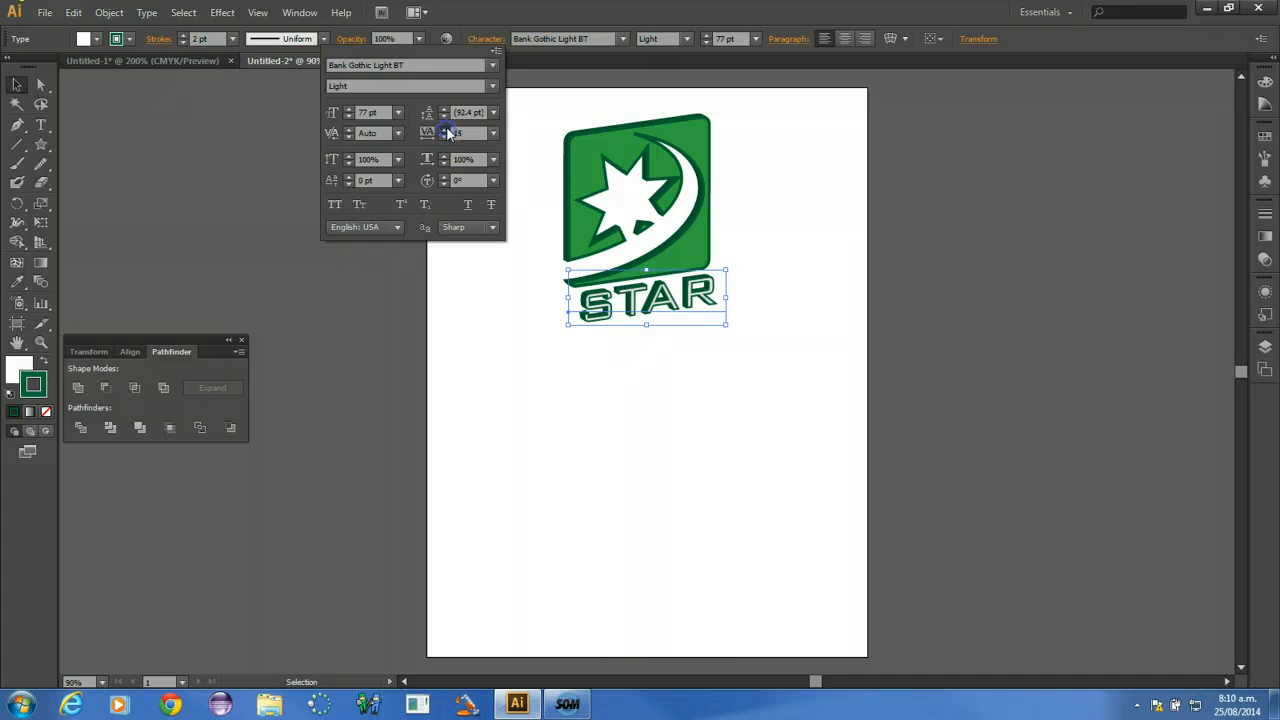
left_click(446, 129)
left_click(446, 129)
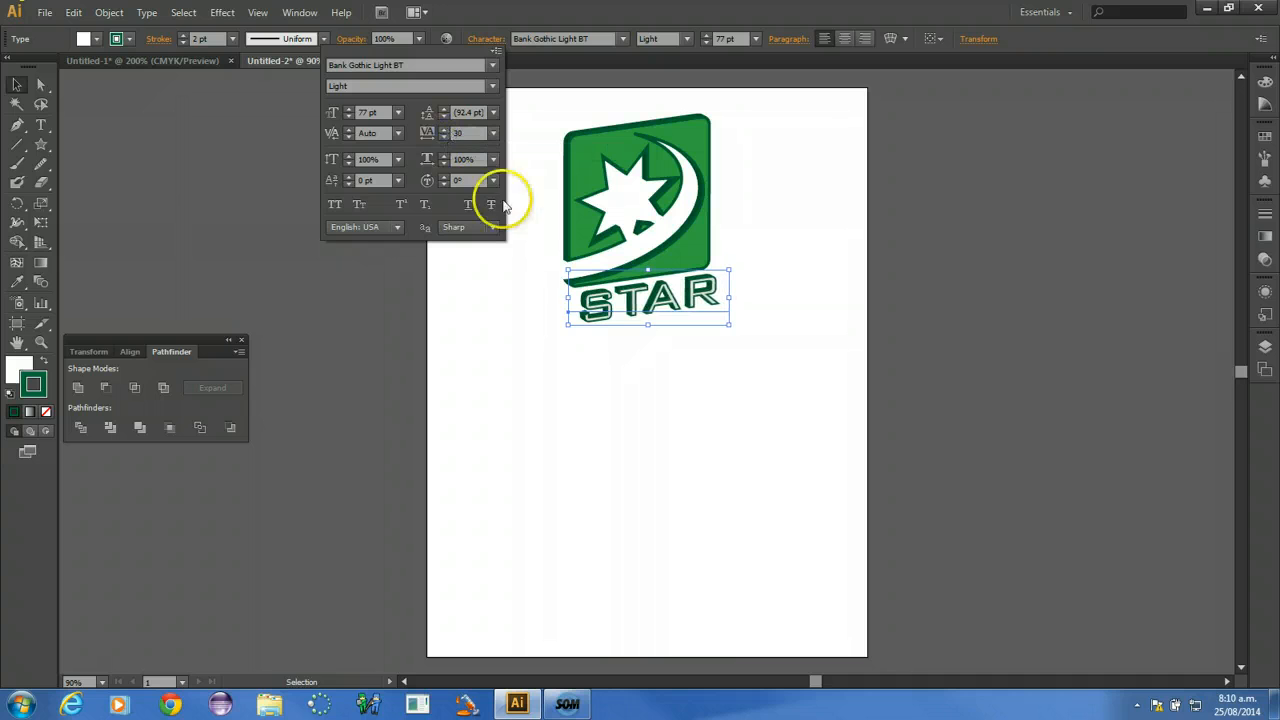
left_click(596, 290)
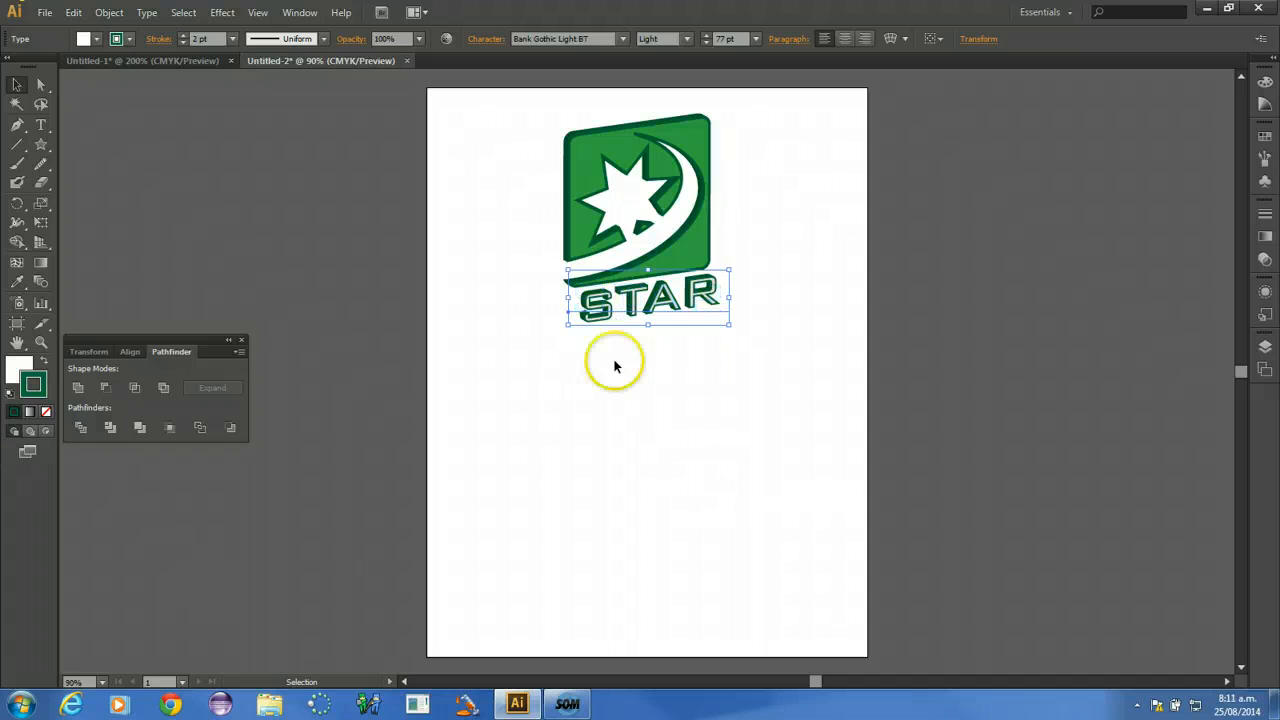
Shift the STAR text slightly left and down so it sits centred under the logo, and deselect it.
left_click(631, 368)
left_click_drag(636, 304, 626, 309)
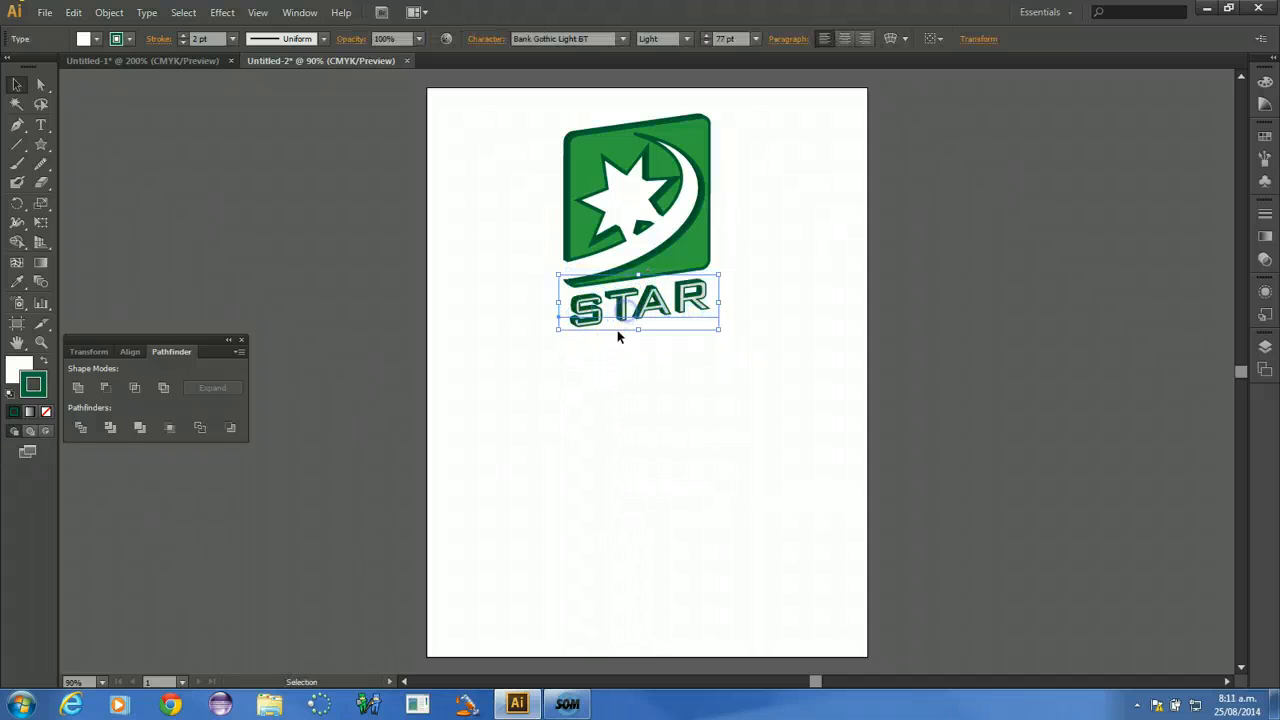
left_click(638, 495)
left_click_drag(487, 97, 827, 430)
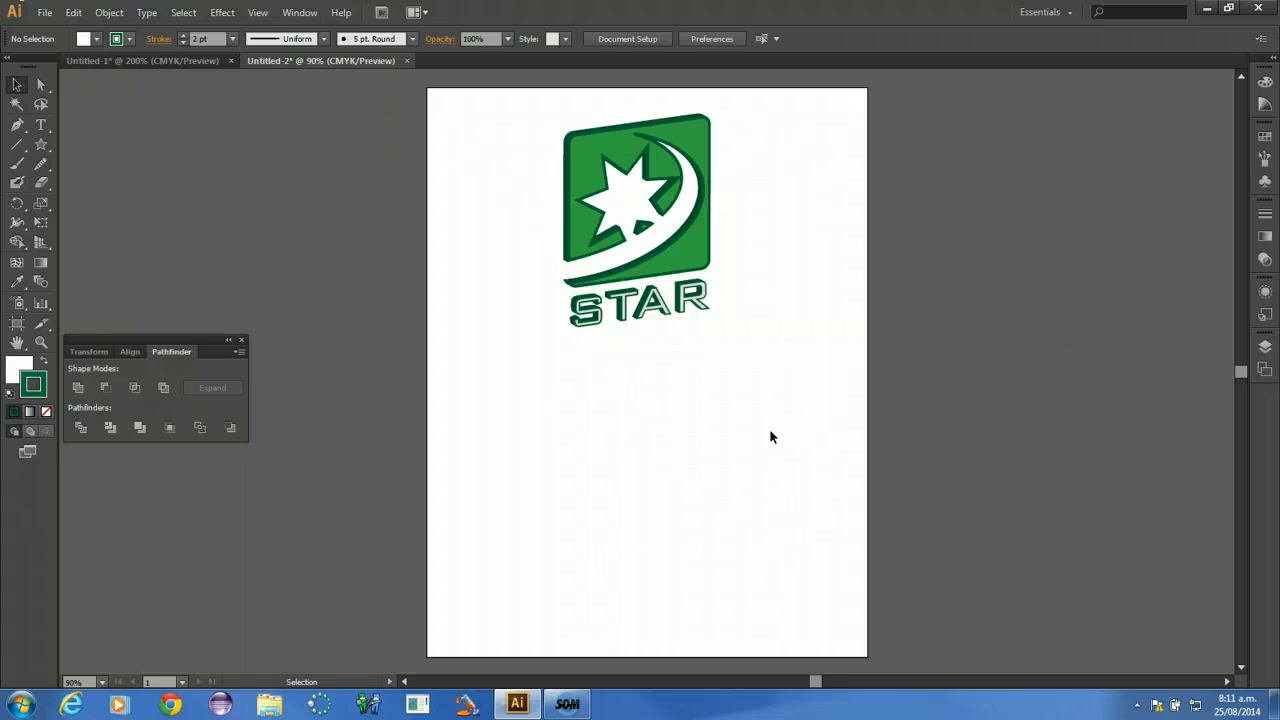
left_click(758, 348)
left_click(565, 140)
left_click(461, 235)
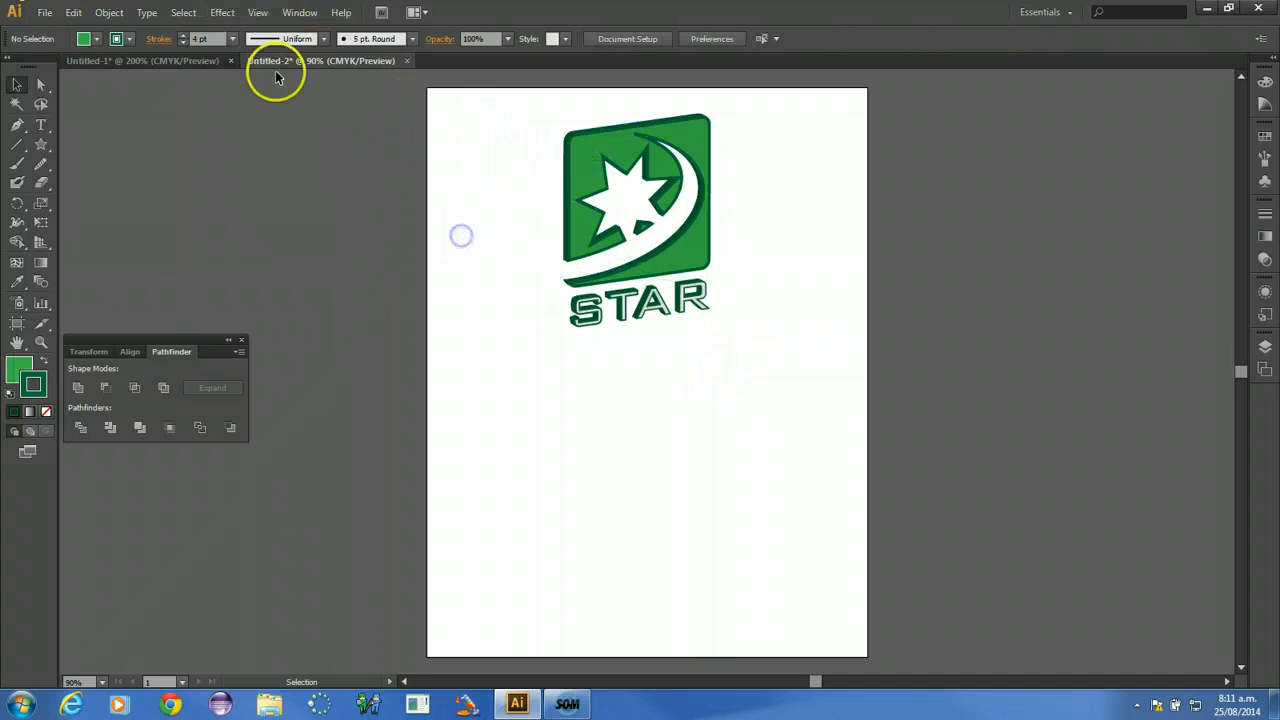
left_click(222, 13)
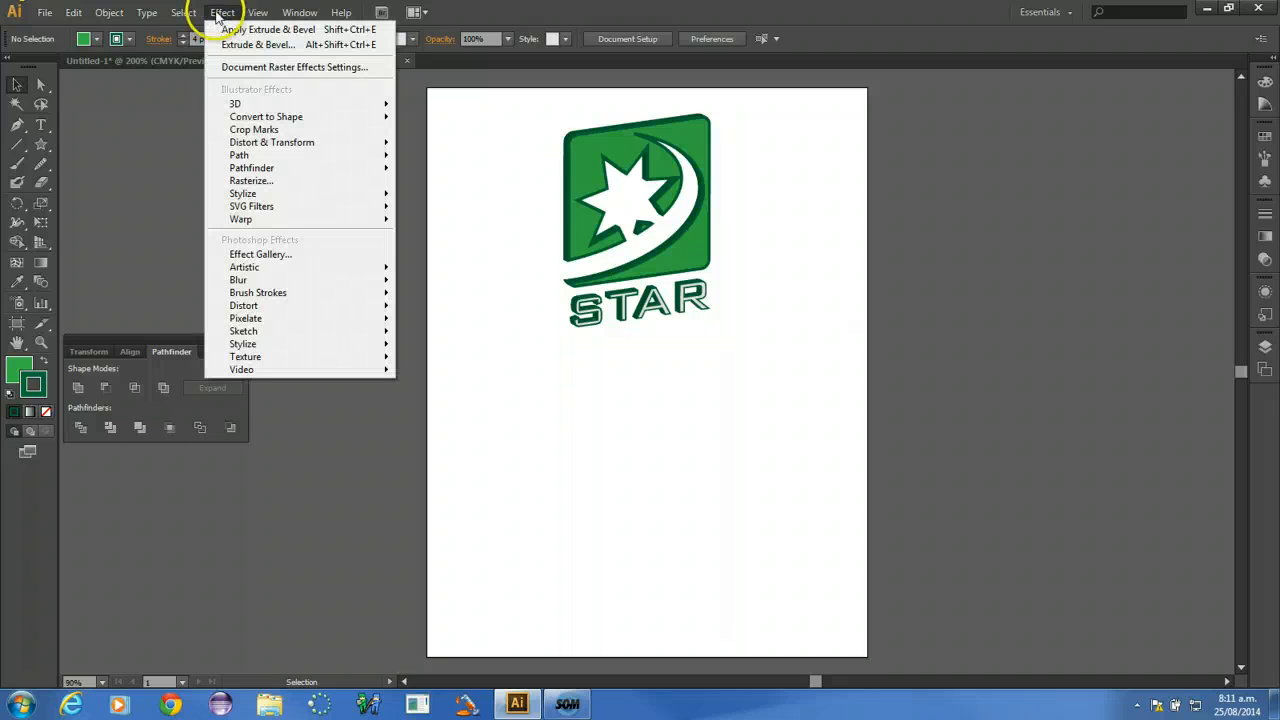
left_click(219, 13)
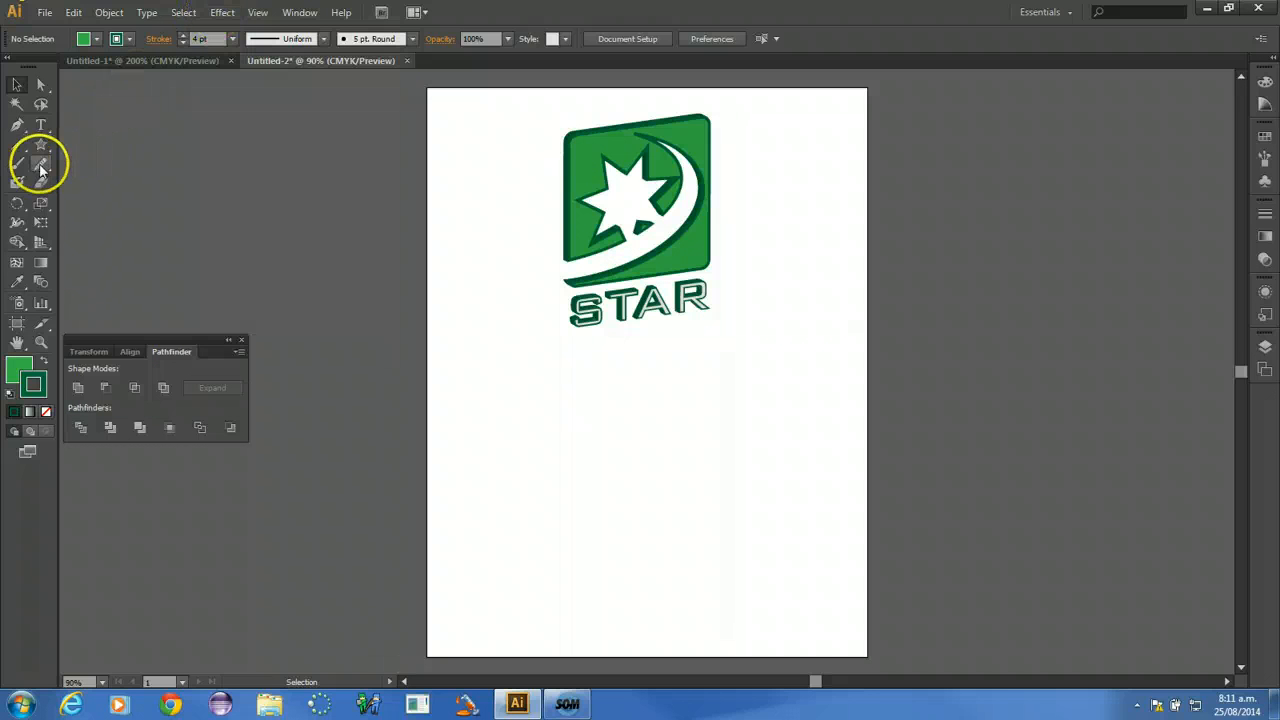
left_click(38, 124)
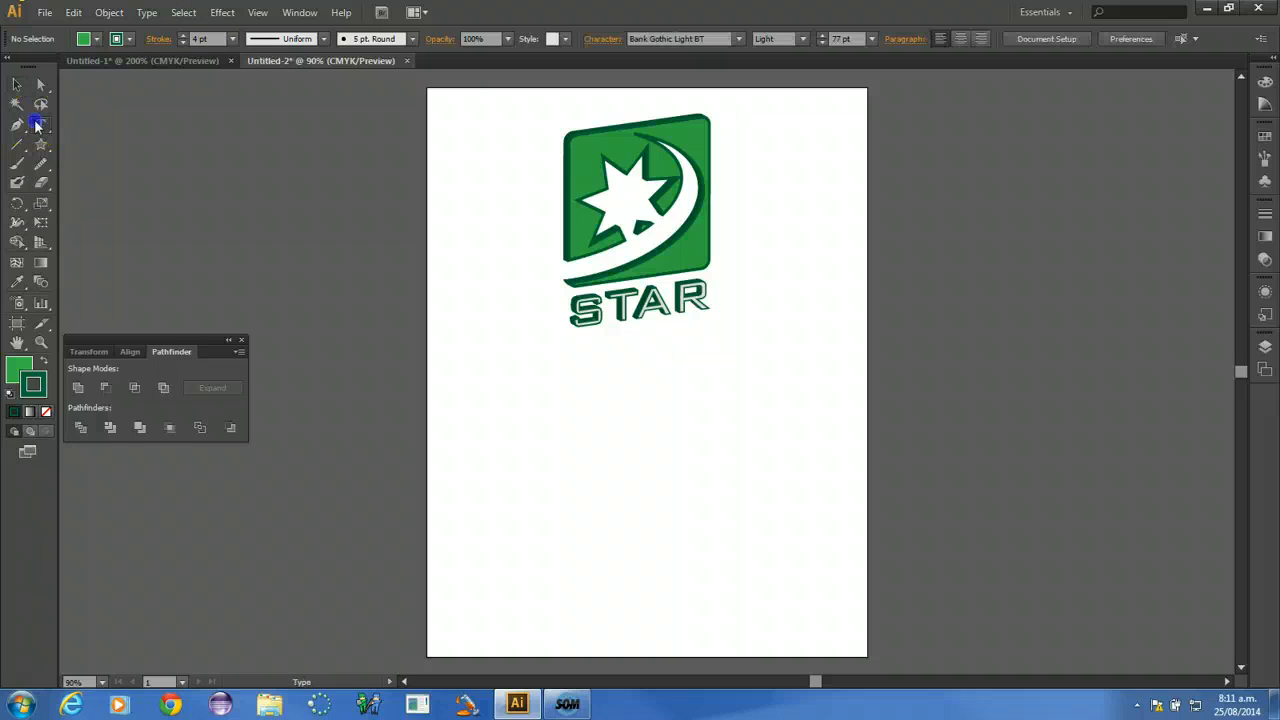
left_click(38, 124)
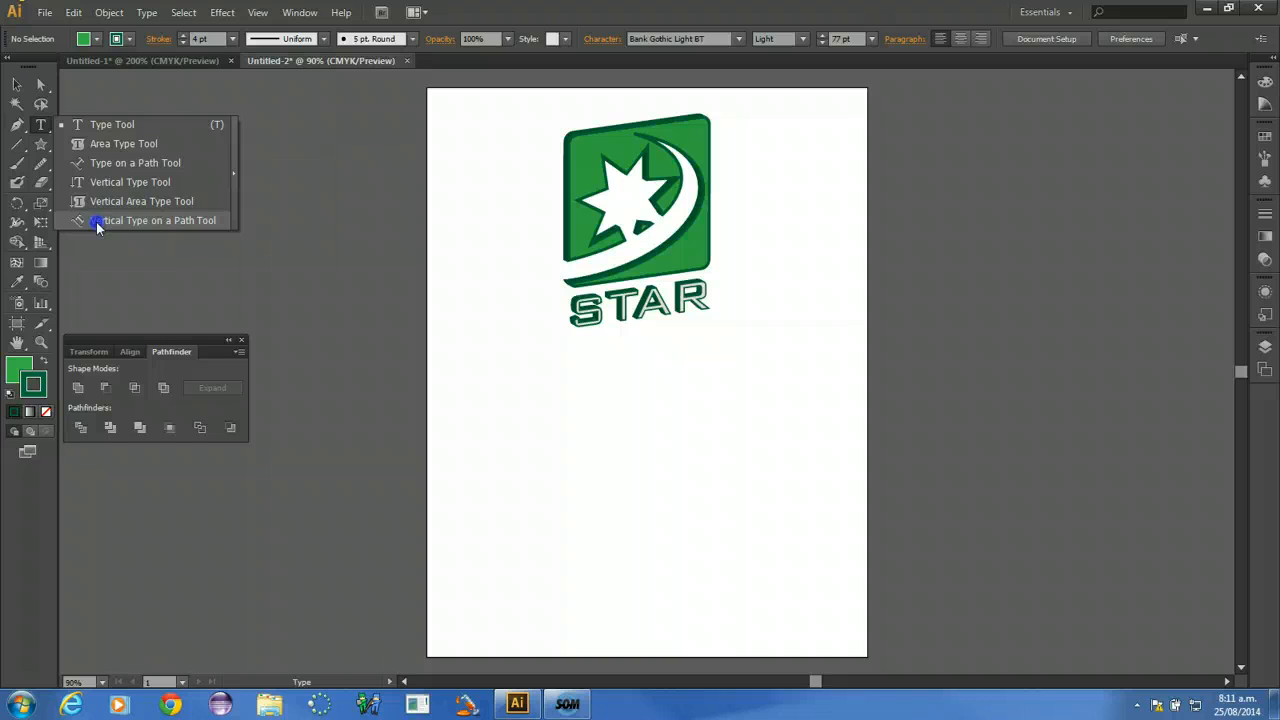
Draw a seven-pointed star about 202 pt wide and 205 pt high with the Star tool, below the logo at the artboard's left.
left_click(44, 128)
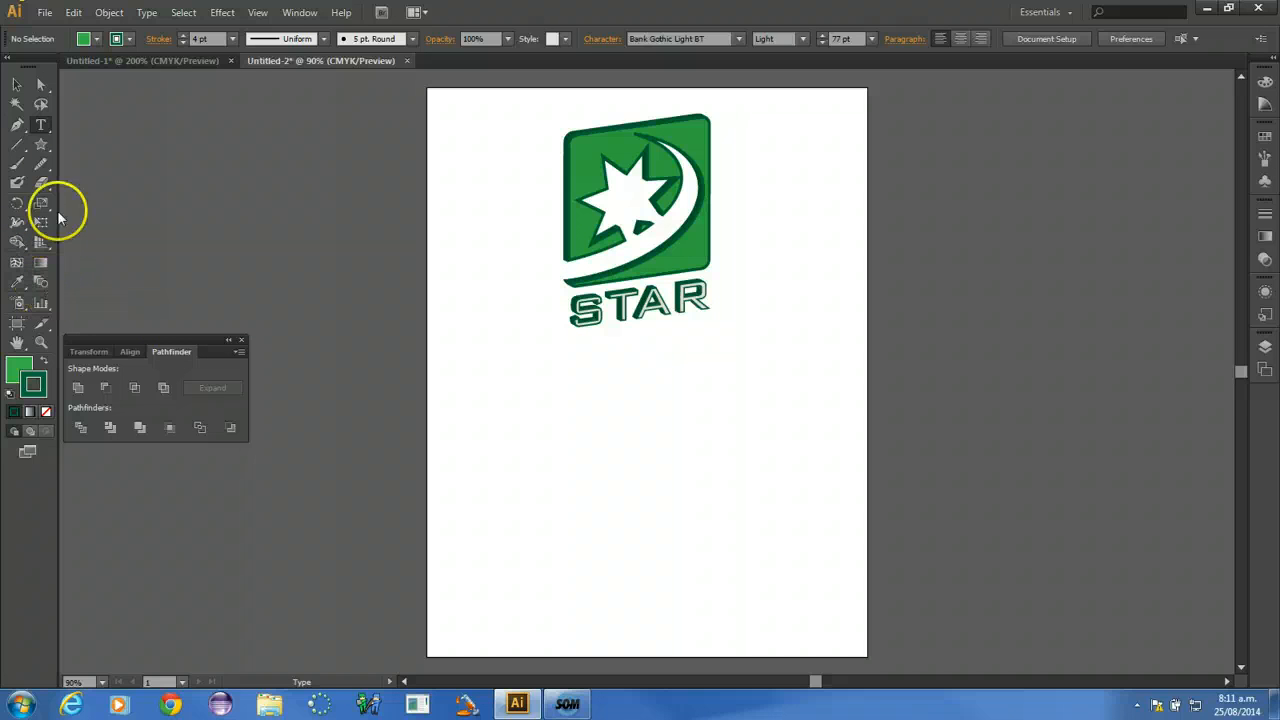
left_click(35, 143)
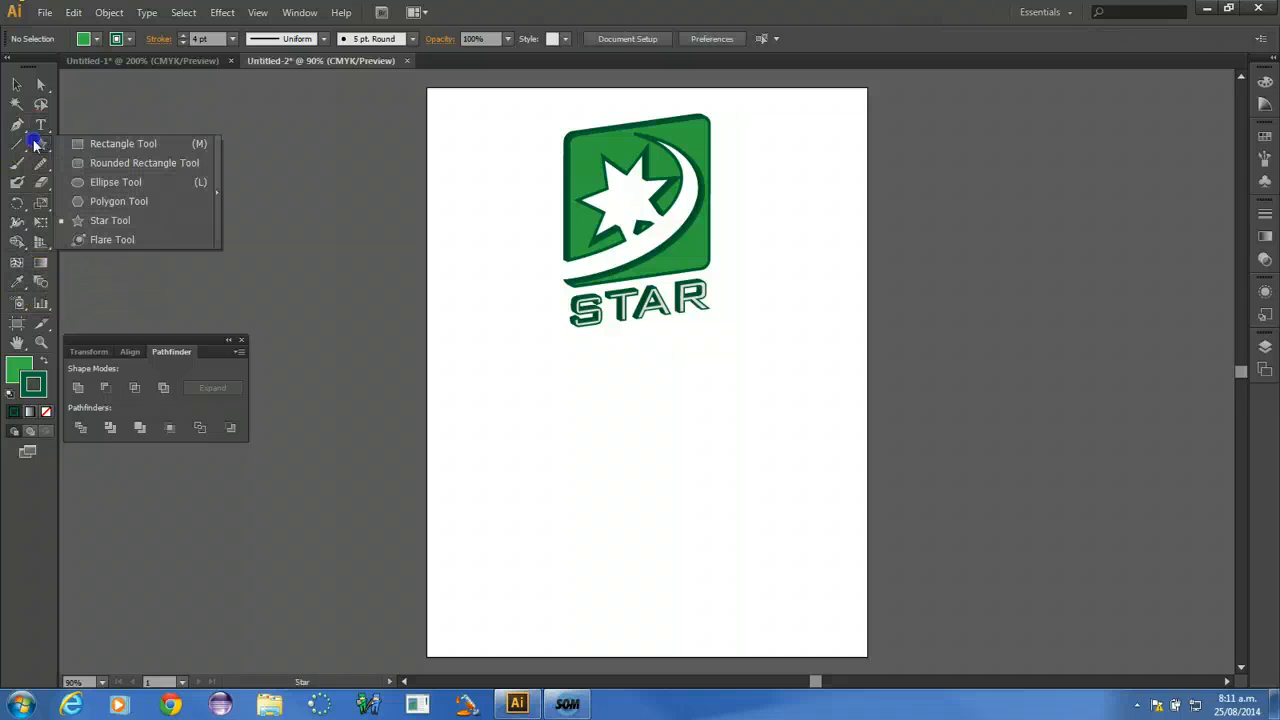
left_click(105, 220)
left_click_drag(526, 489, 557, 544)
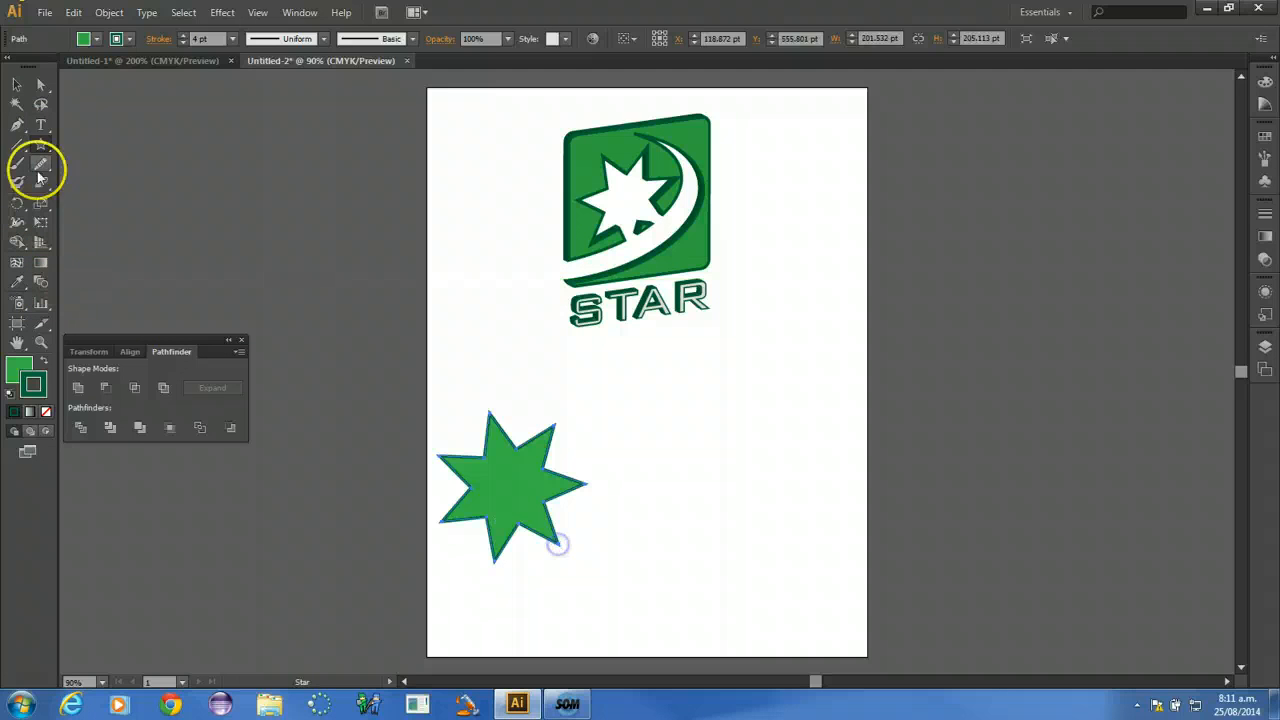
Draw a square about 123 pt wide to the right of the new star and fill it with blue.
left_click_drag(41, 144, 81, 147)
left_click_drag(711, 413, 801, 493)
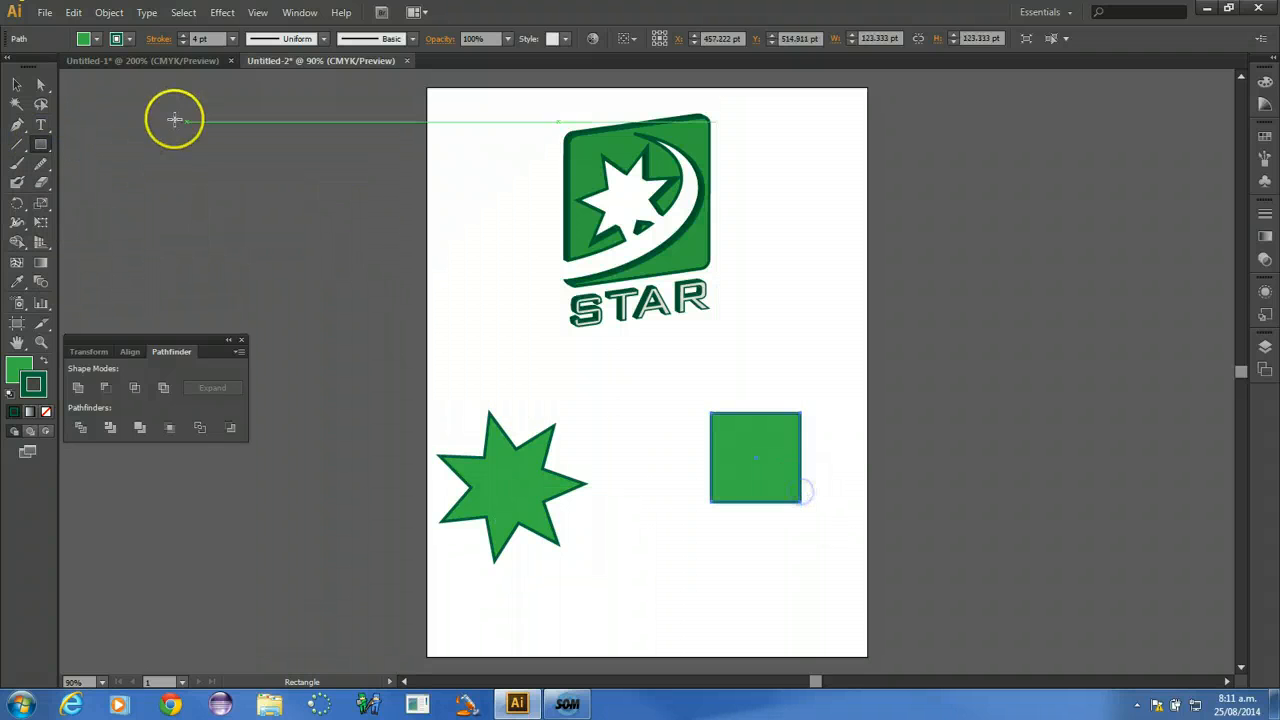
left_click(86, 40)
left_click(100, 66)
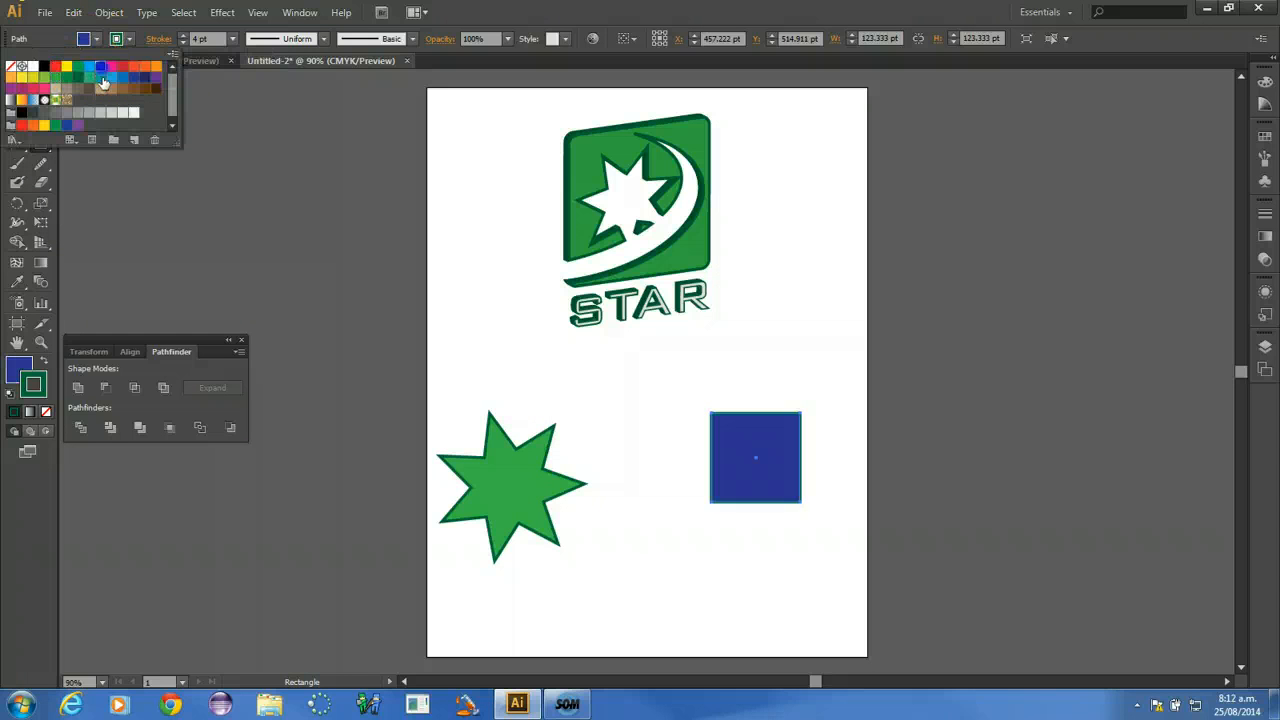
left_click(142, 30)
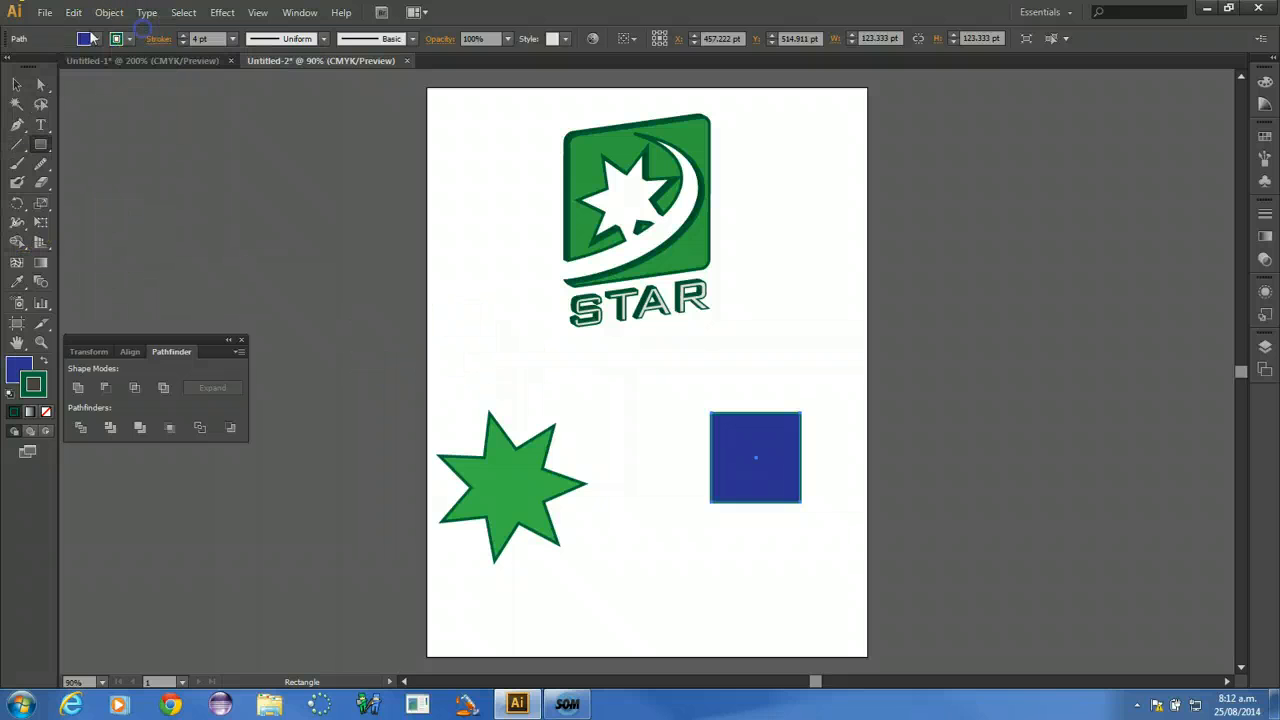
Try blending the green star into the blue square with the Blend tool, and undo the blend.
left_click(41, 282)
left_click(493, 474)
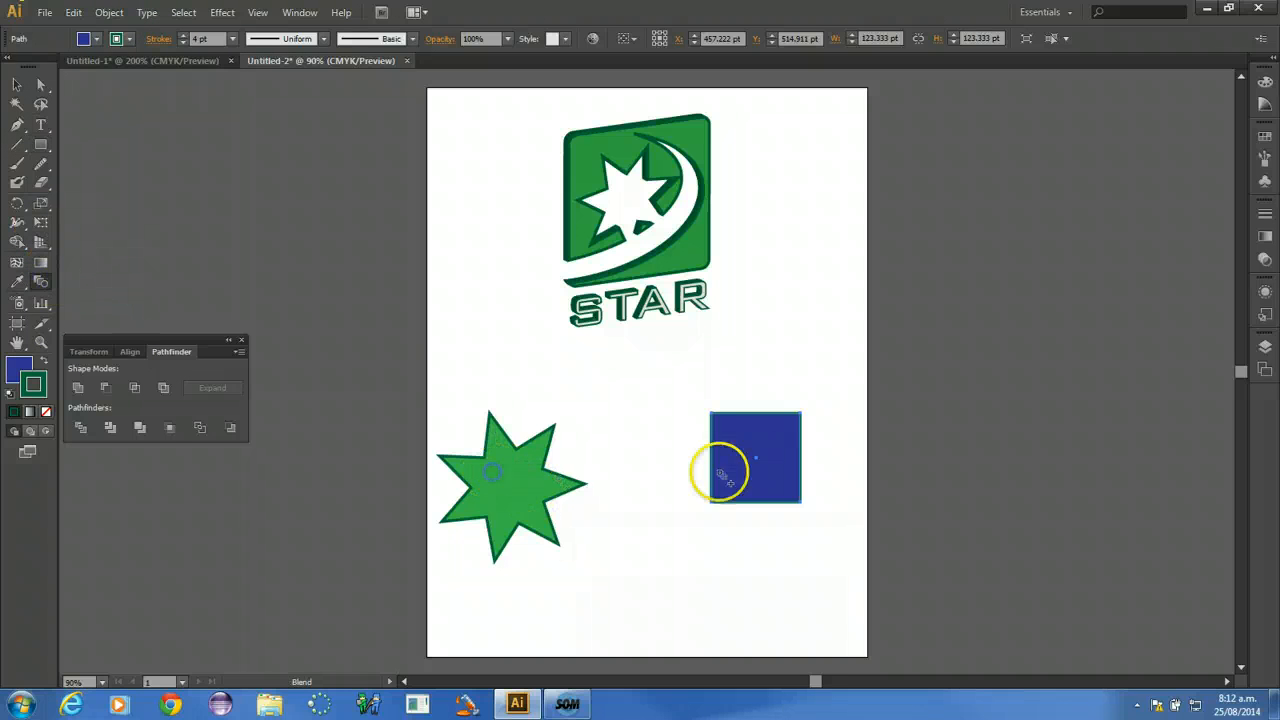
left_click(716, 470)
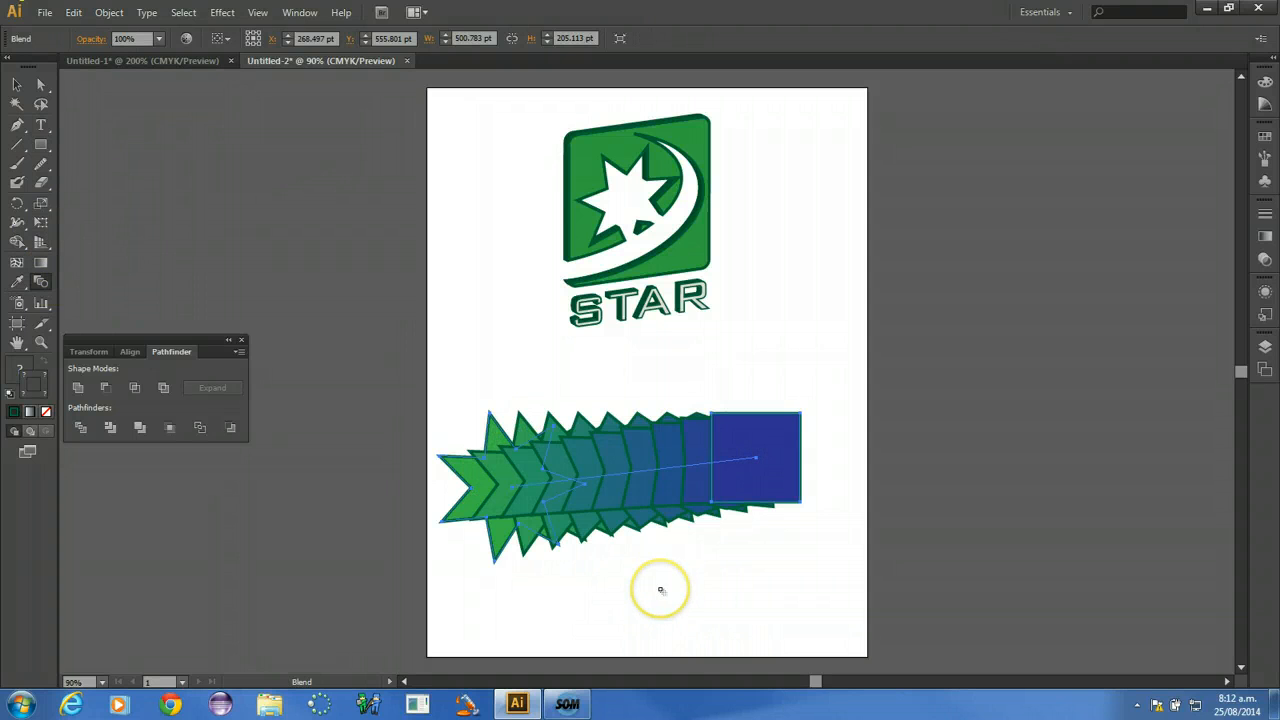
key("v")
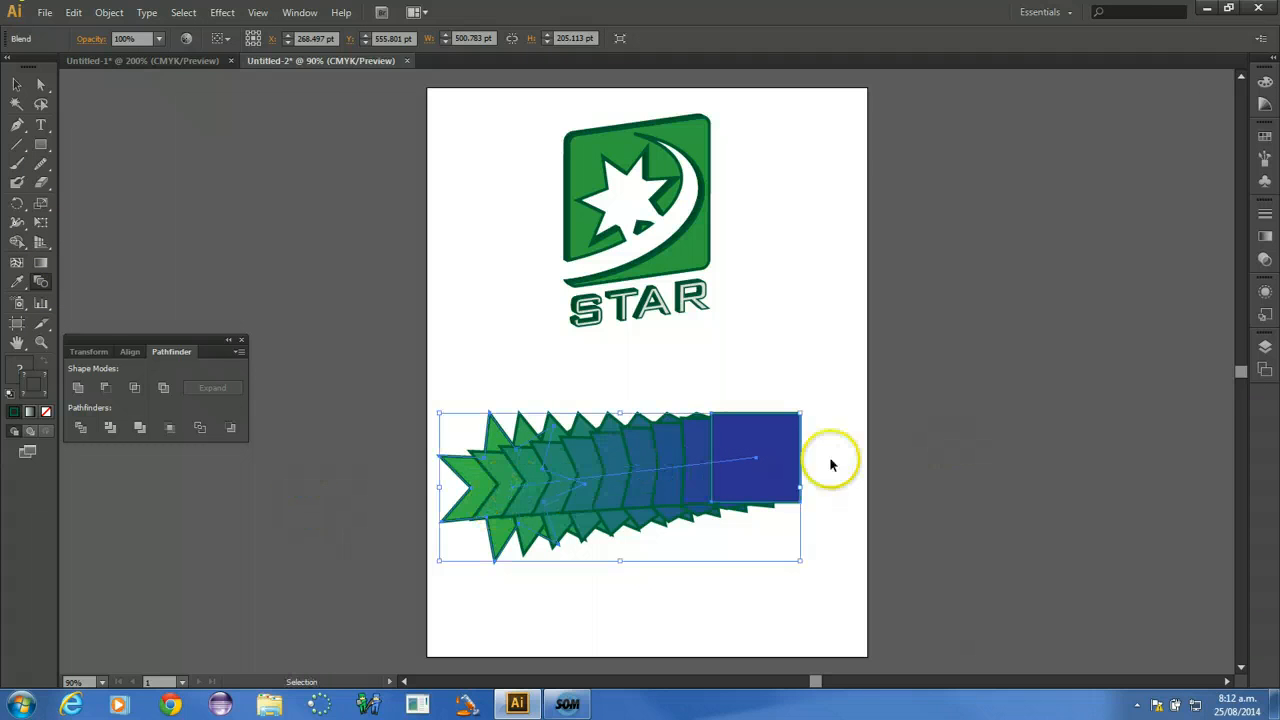
key("ctrl+z")
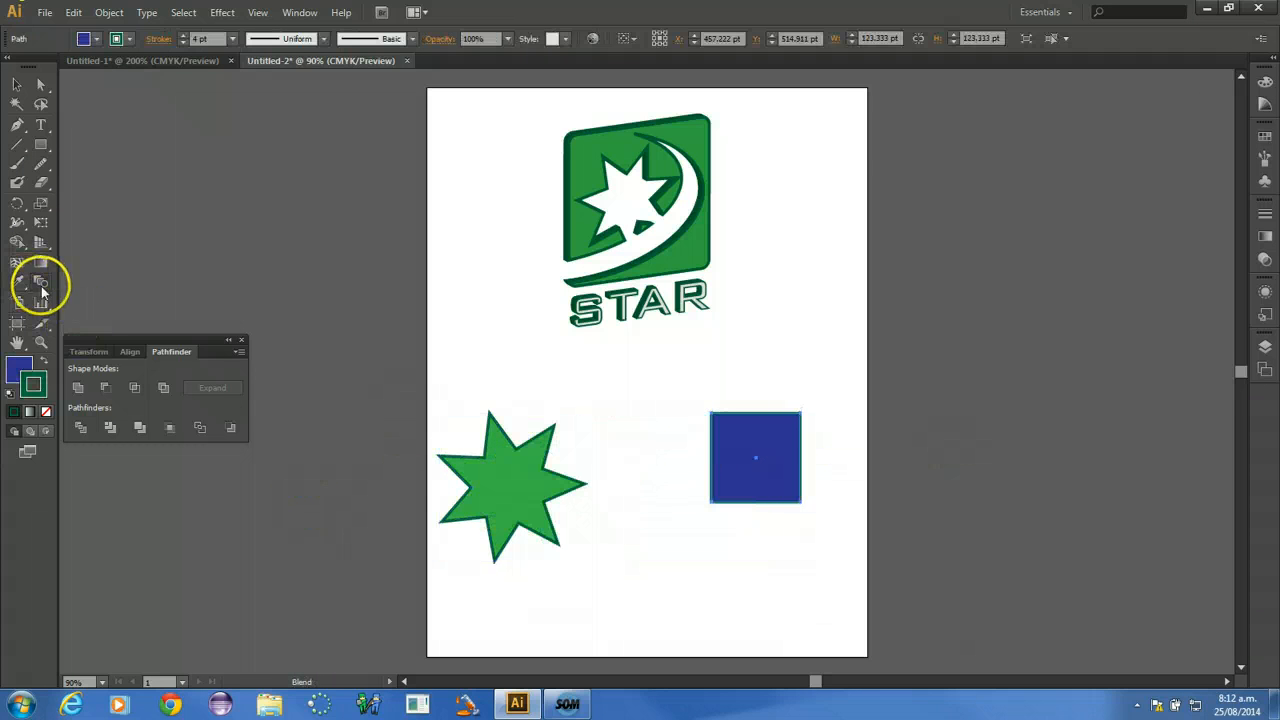
Try a blend between the star and the square with Smooth Color spacing, and undo it.
double_click(41, 286)
left_click(381, 269)
left_click(386, 280)
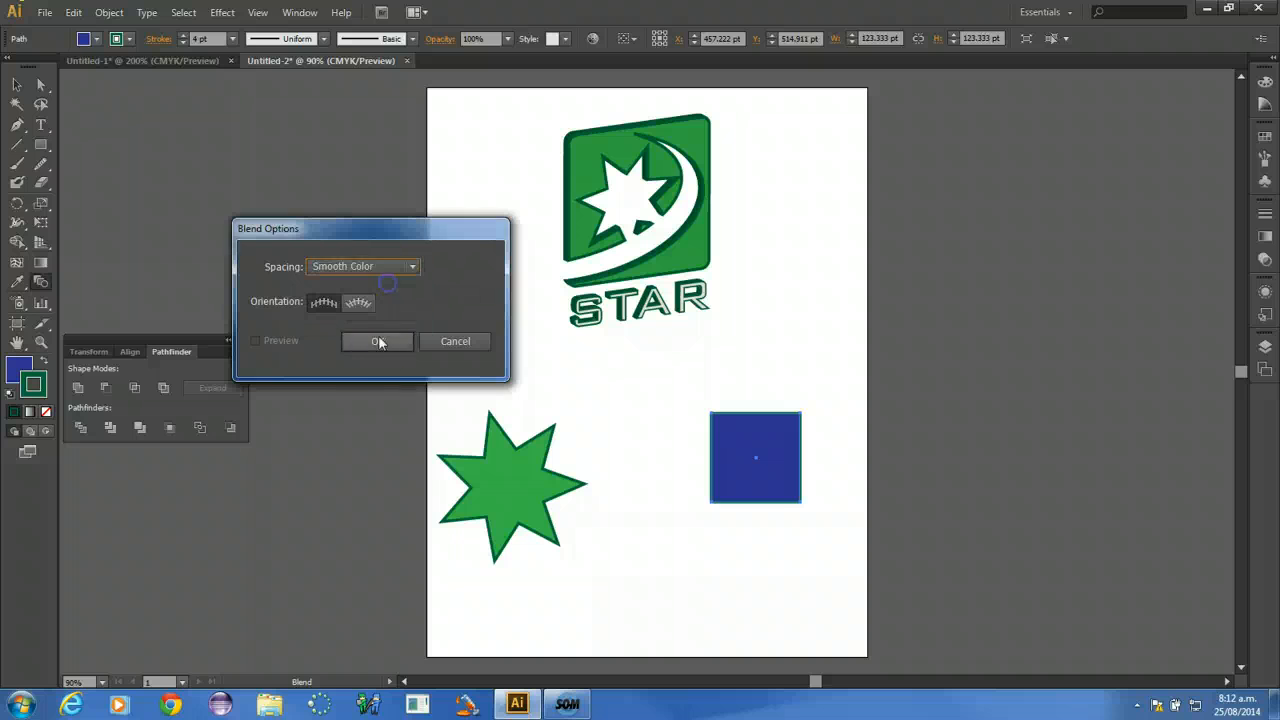
left_click(378, 342)
left_click(508, 477)
left_click(757, 457)
left_click(700, 626)
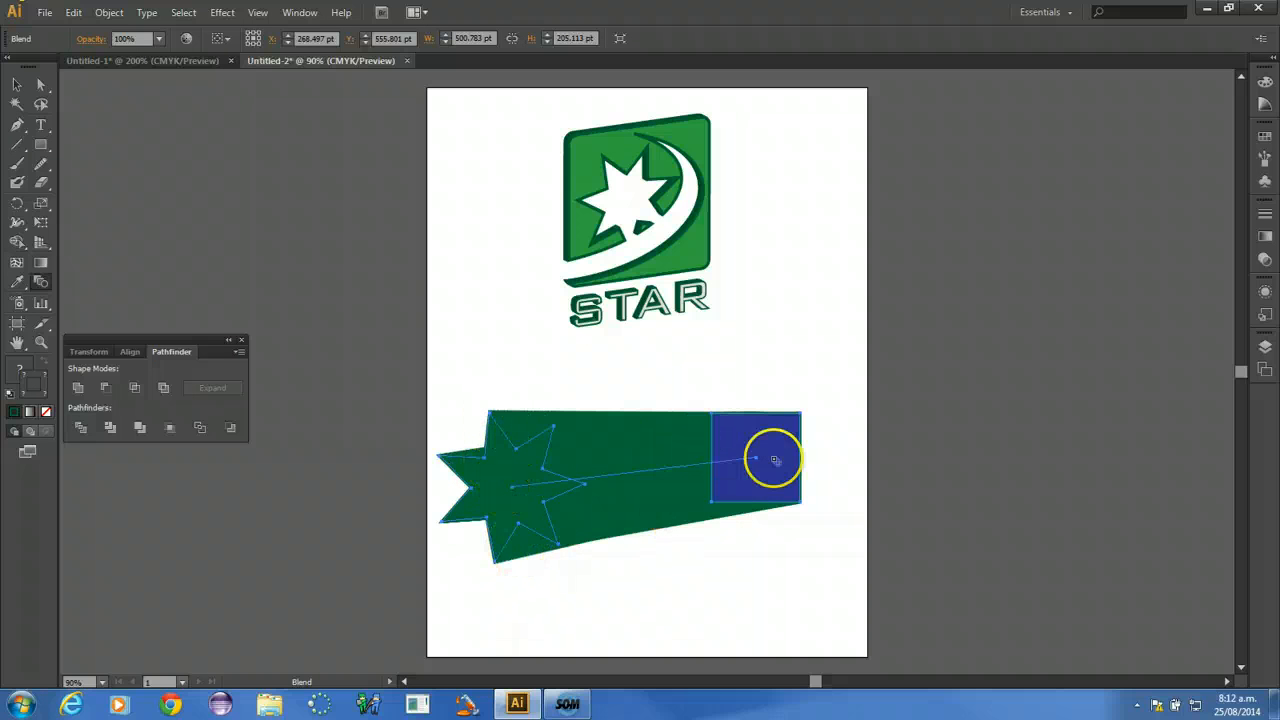
key("ctrl+z")
Try a blend between the star and the square with Specified Distance spacing of 4 pt, and undo it.
double_click(44, 283)
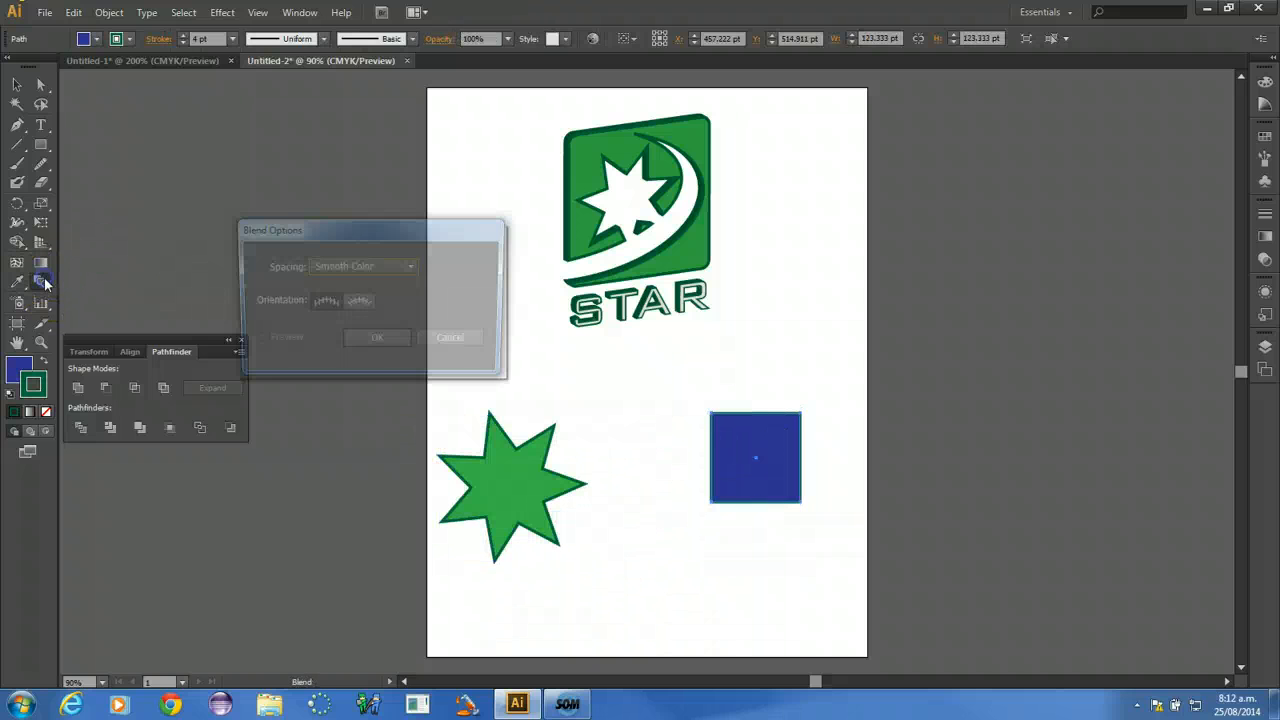
left_click(357, 268)
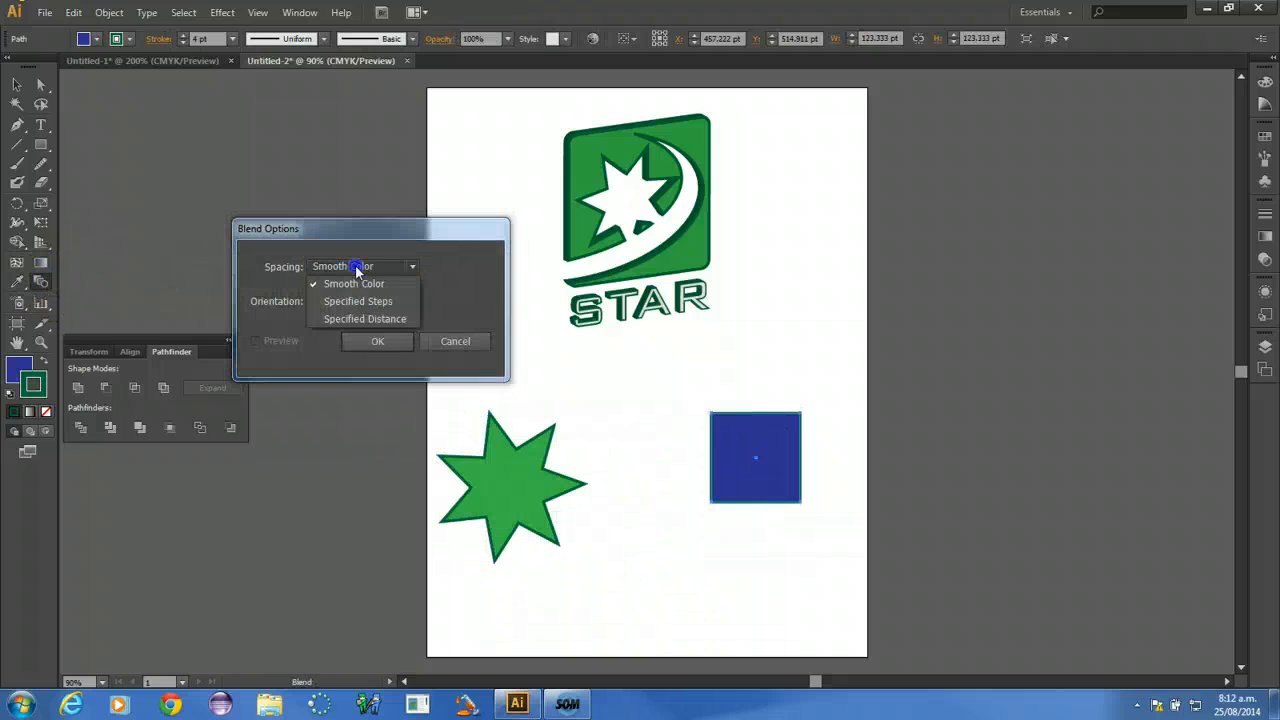
left_click(356, 318)
left_click(379, 338)
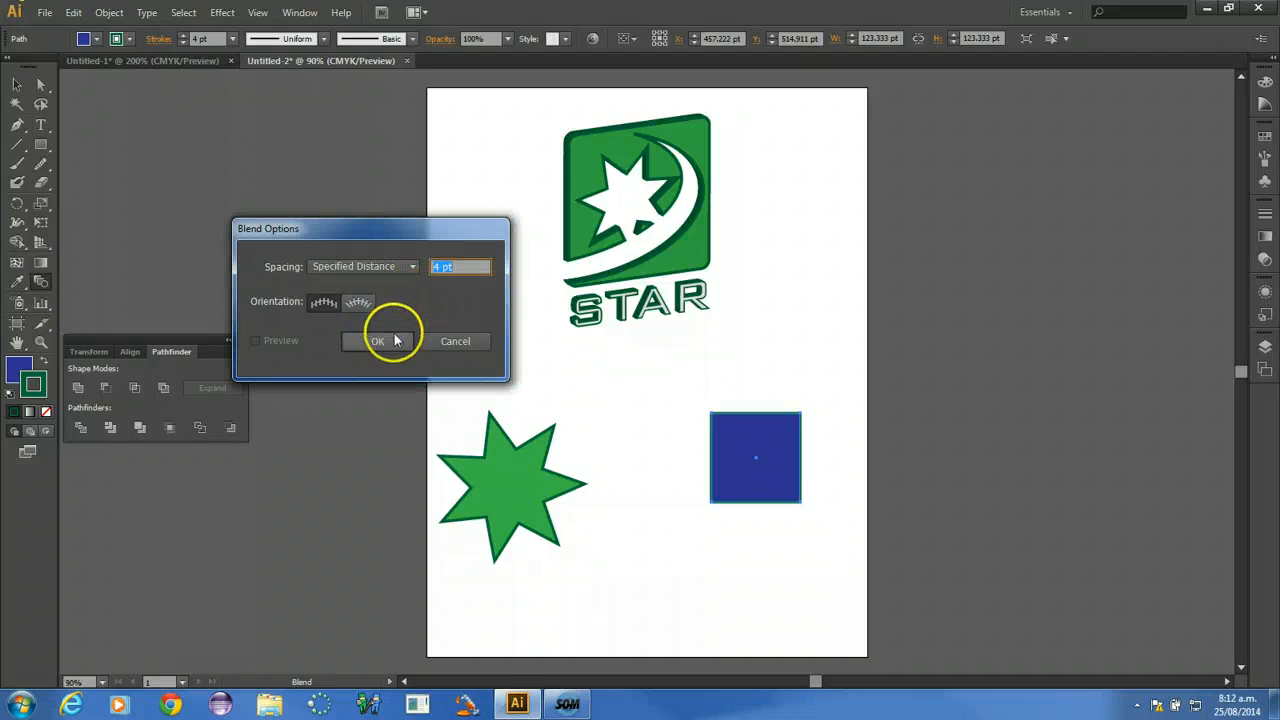
left_click(505, 476)
left_click(745, 450)
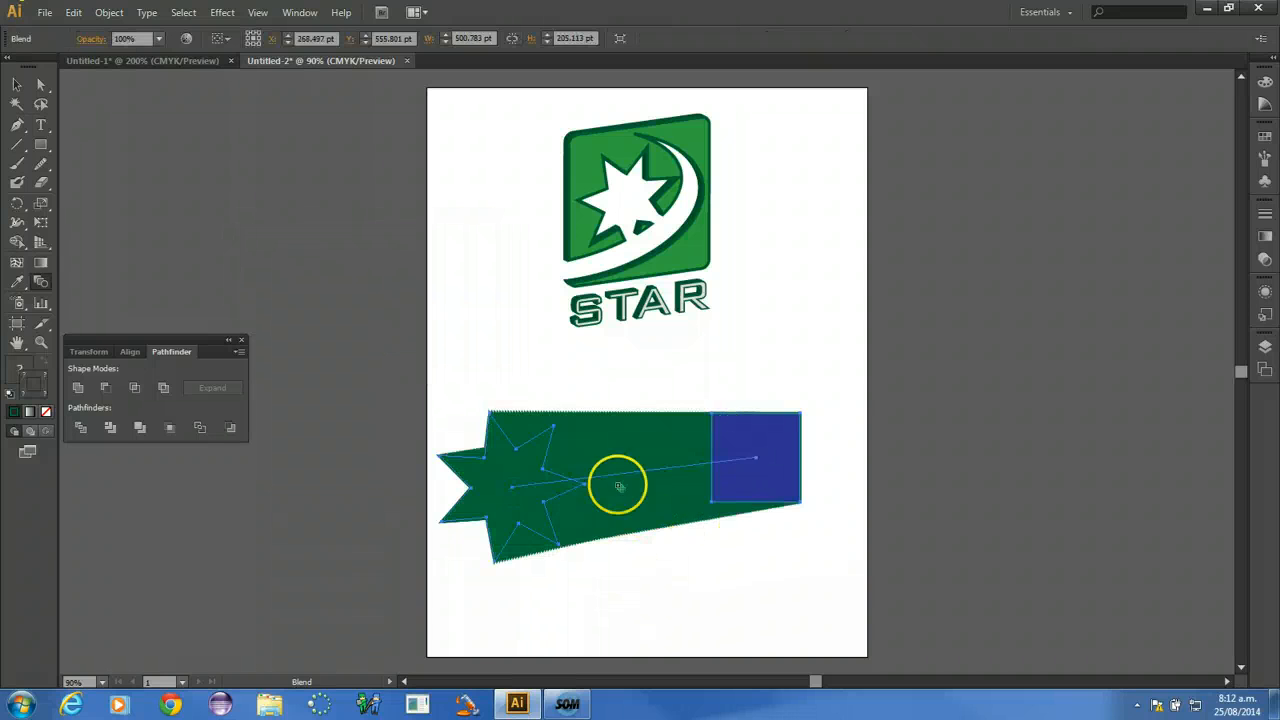
key("ctrl+z")
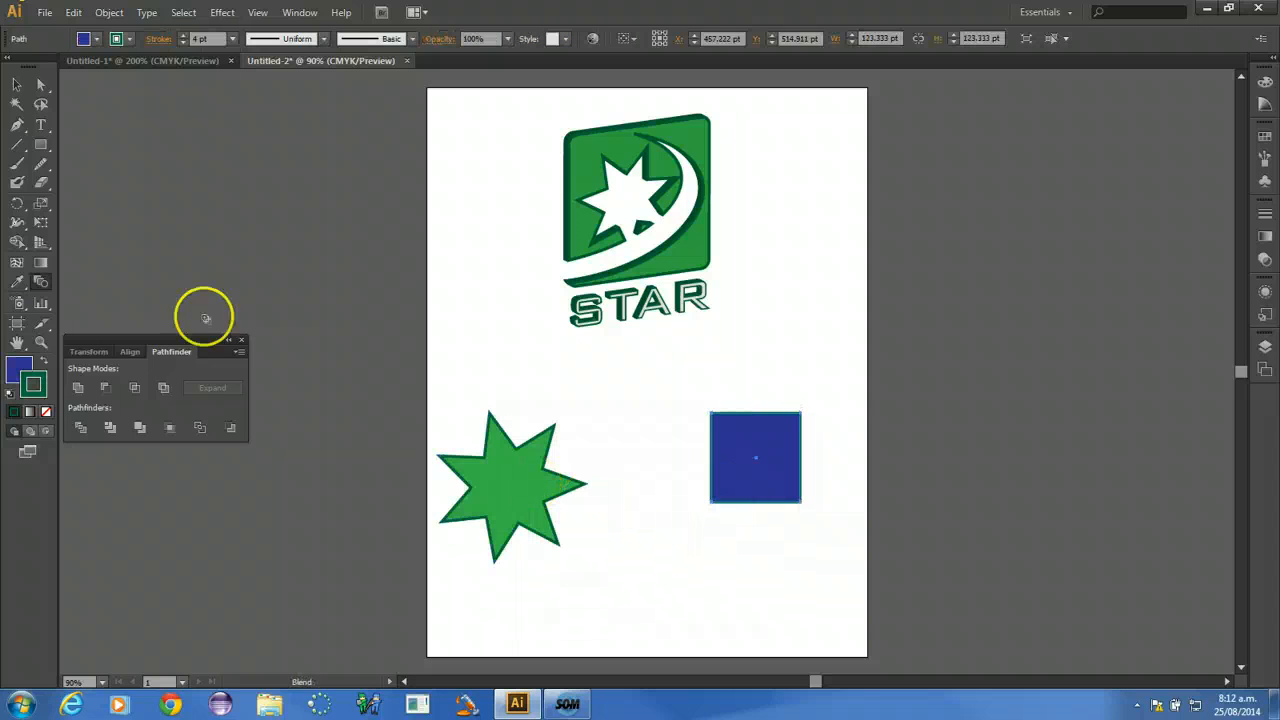
Set the blend spacing to Specified Steps and blend the blue square with the green star.
double_click(40, 281)
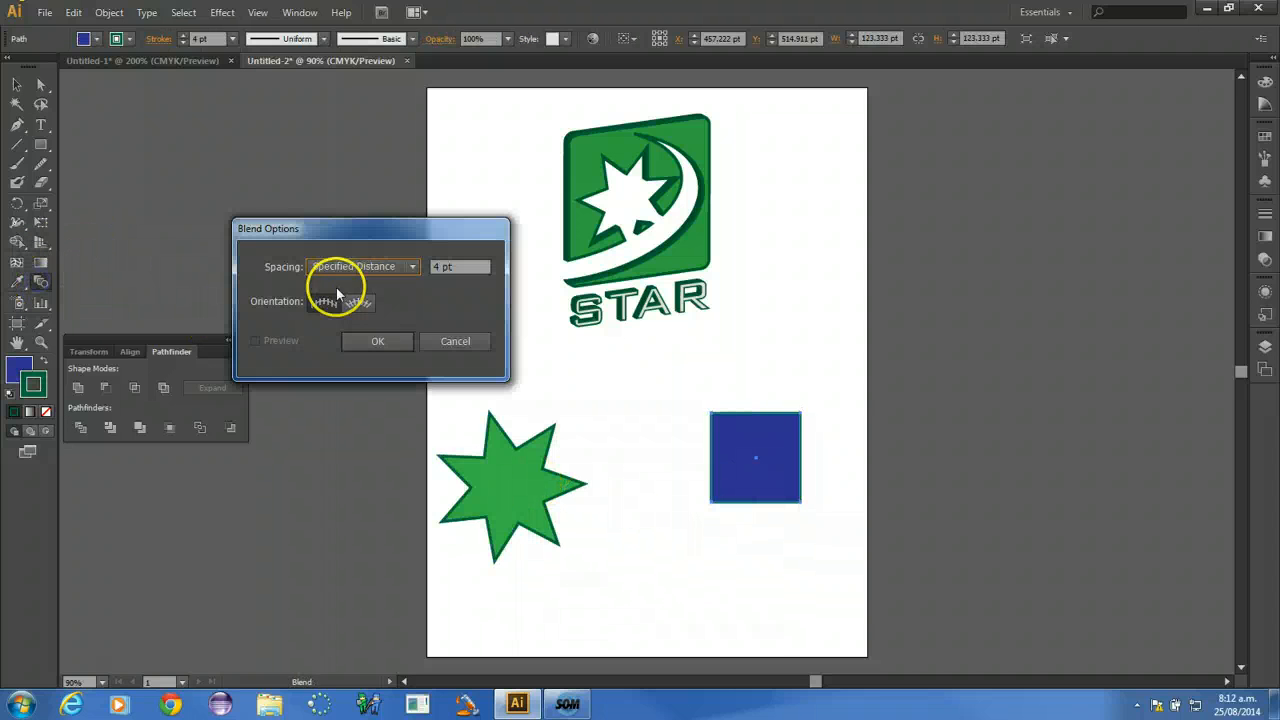
left_click(373, 269)
left_click(355, 300)
left_click(377, 341)
left_click(755, 457)
left_click(532, 472)
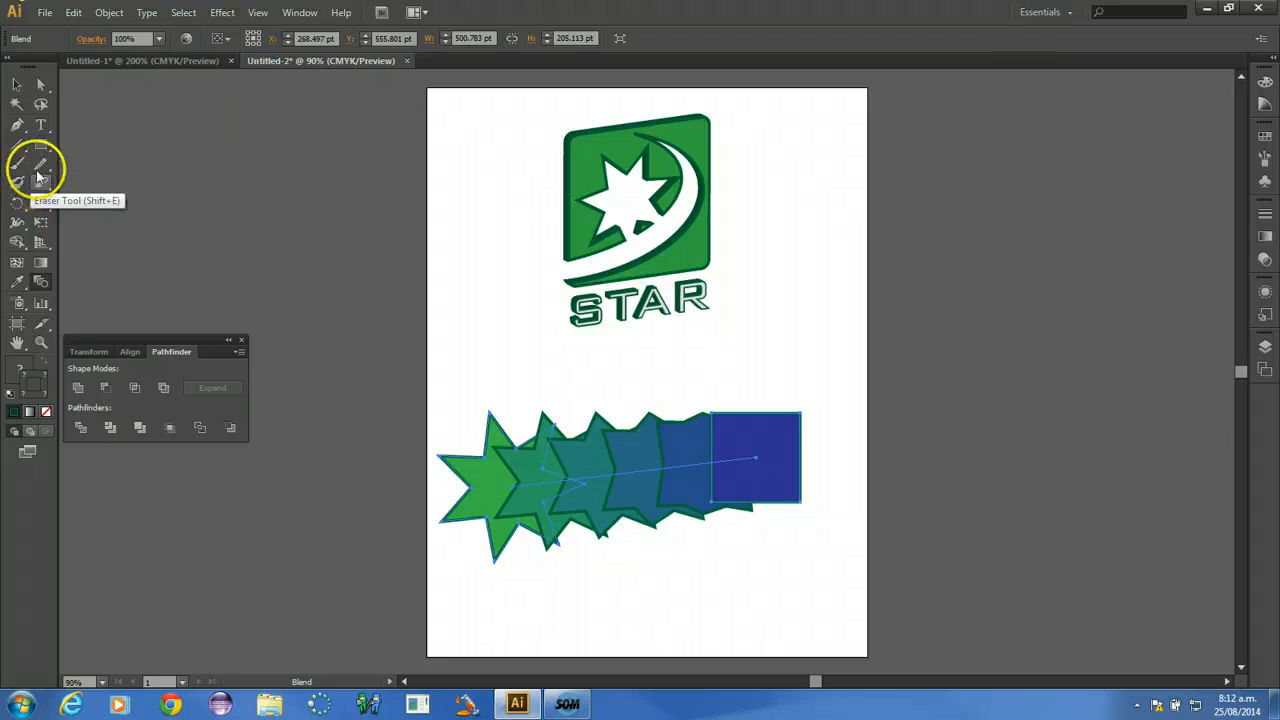
Draw a wavy pencil path from the star to the square and replace the blend's spine with it.
left_click_drag(36, 173, 105, 163)
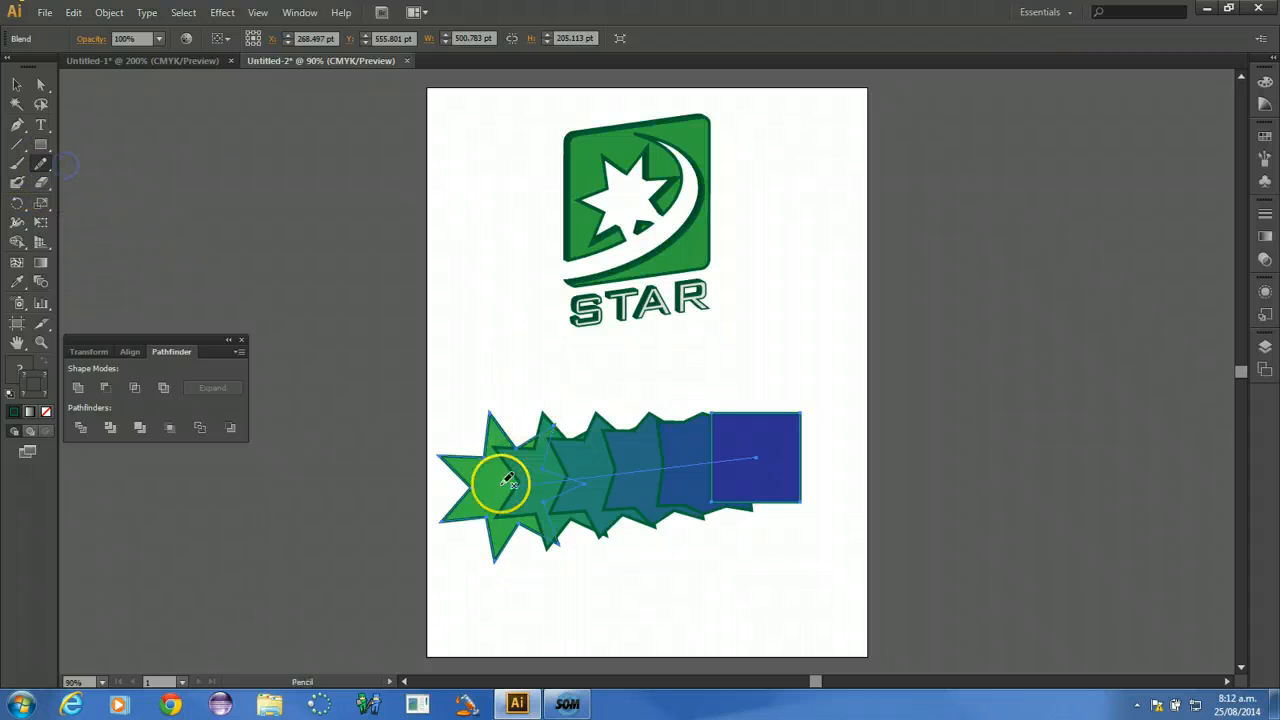
left_click_drag(762, 444, 770, 446)
left_click(17, 85)
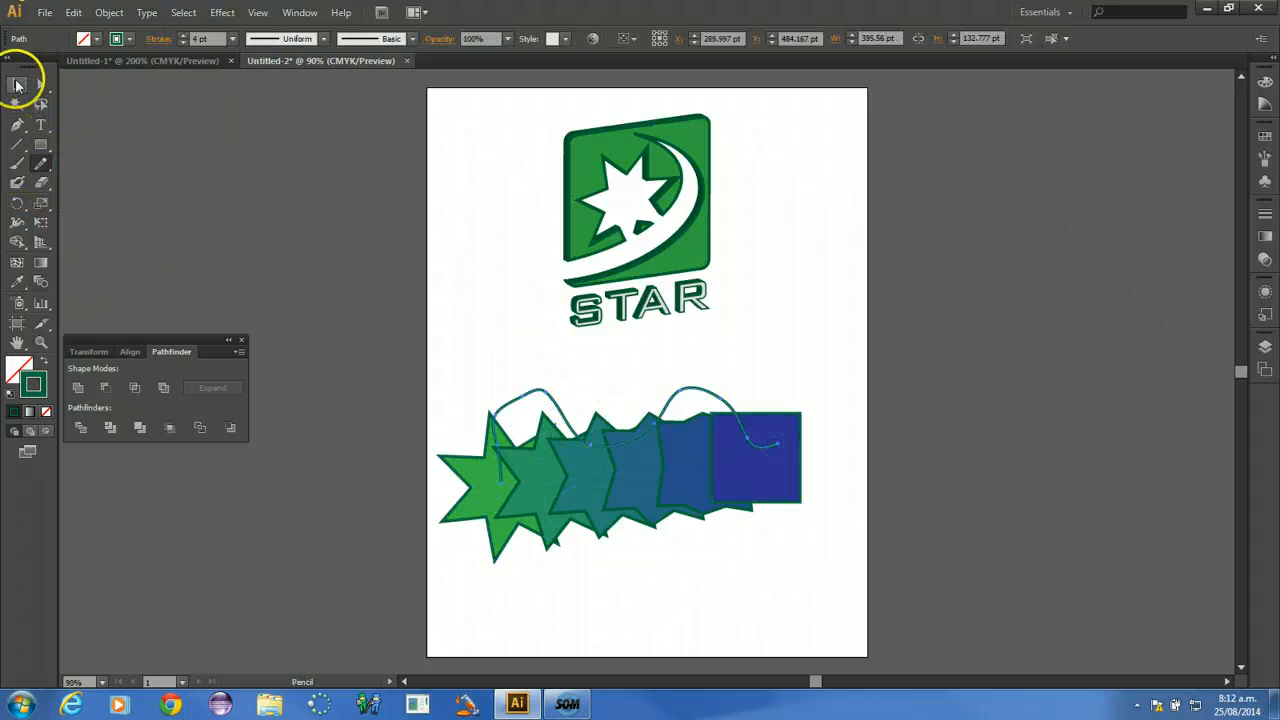
left_click_drag(450, 583, 755, 403)
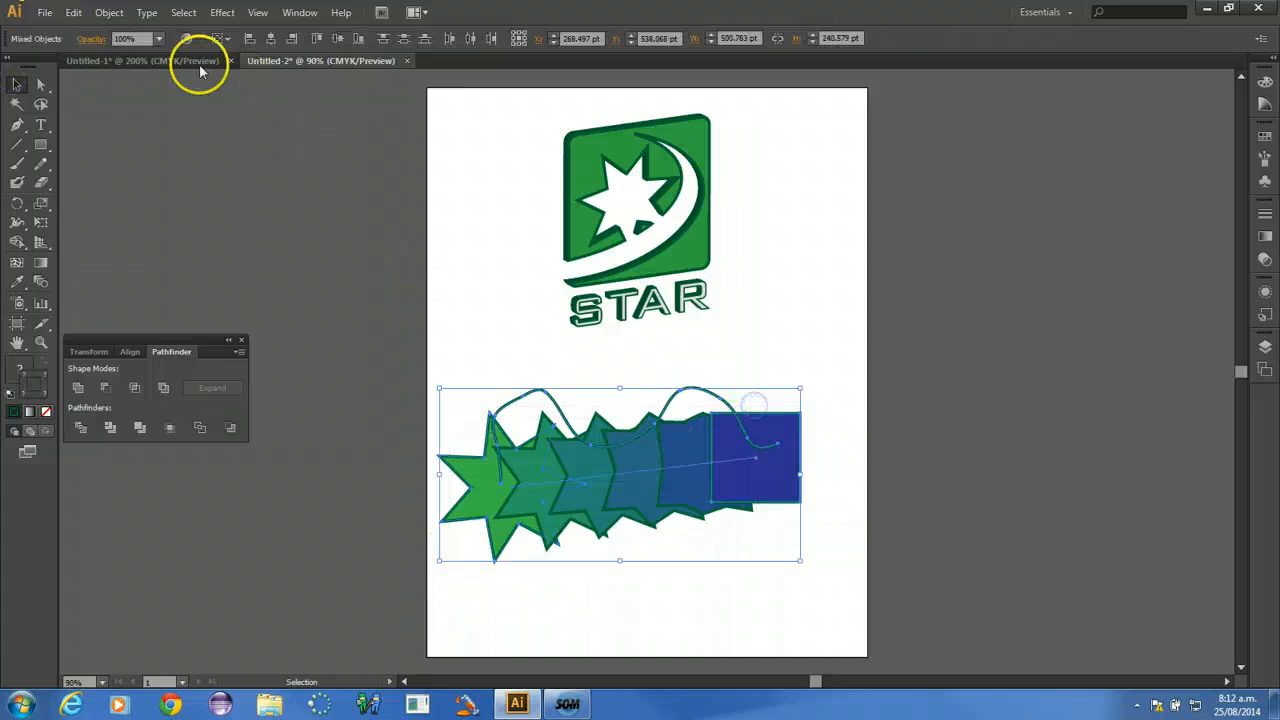
left_click(112, 13)
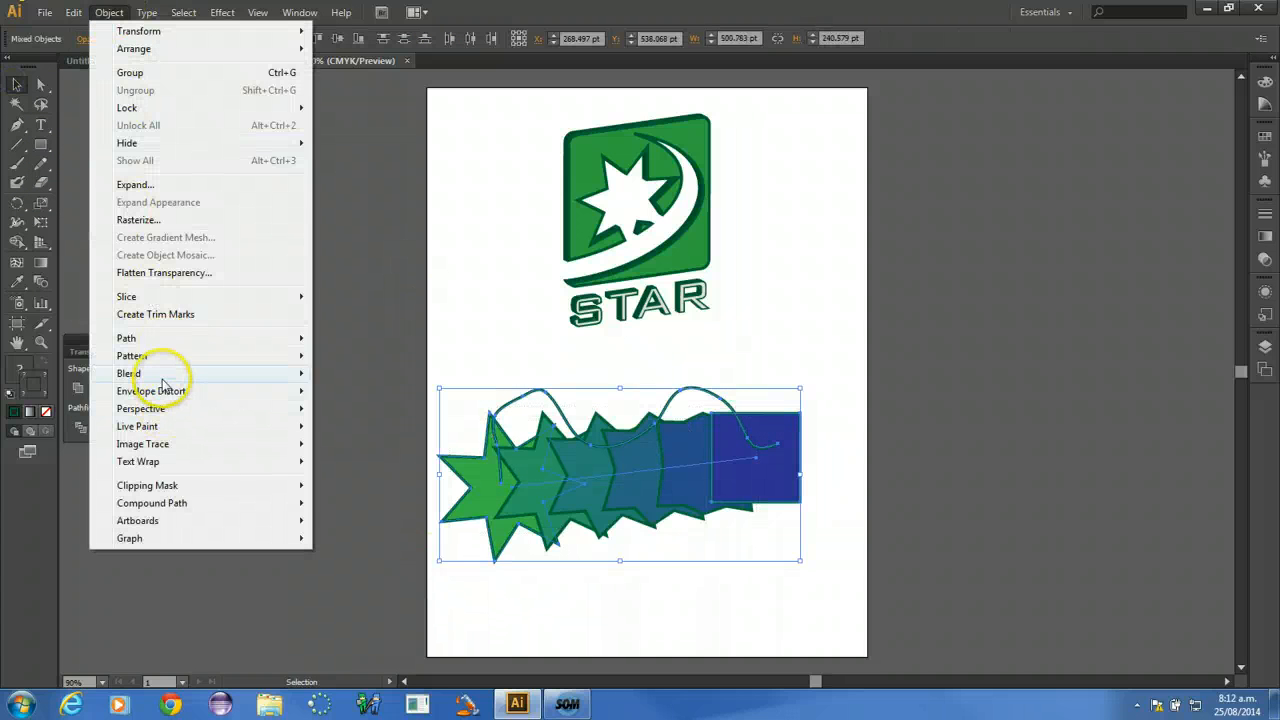
left_click(162, 376)
left_click(378, 466)
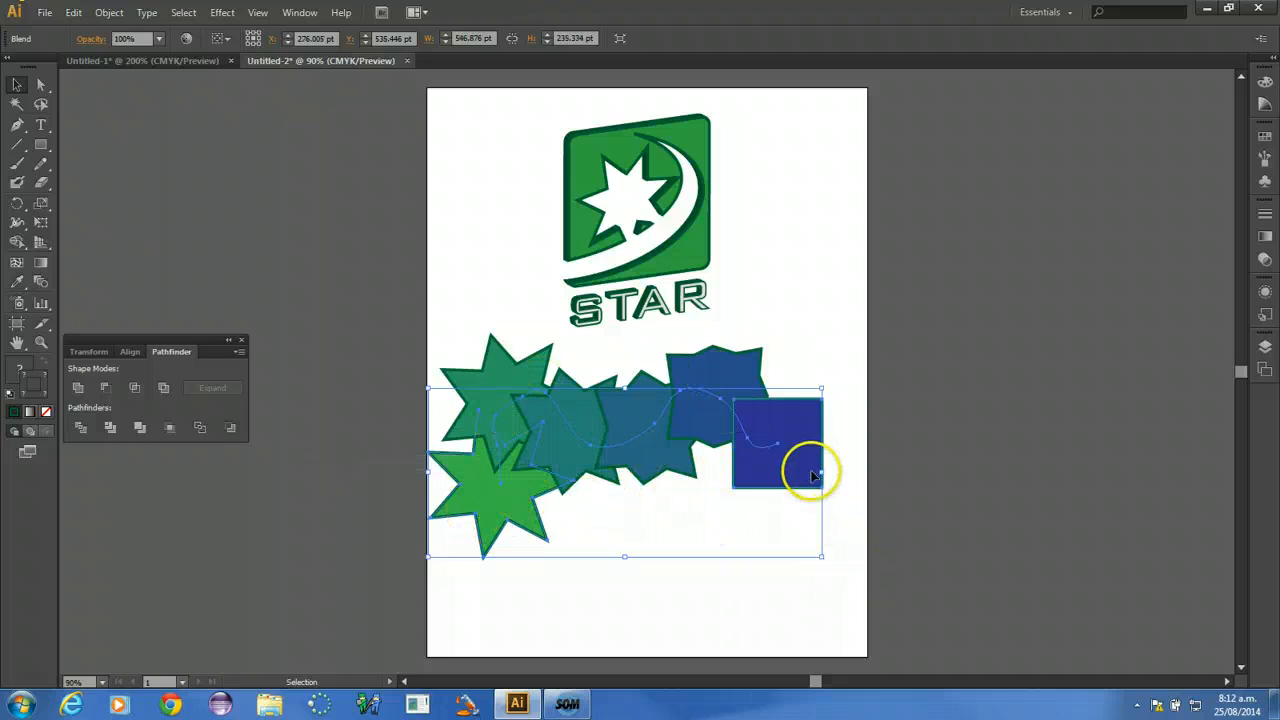
Set the curved blend's number of specified steps to 20.
double_click(40, 284)
left_click(457, 266)
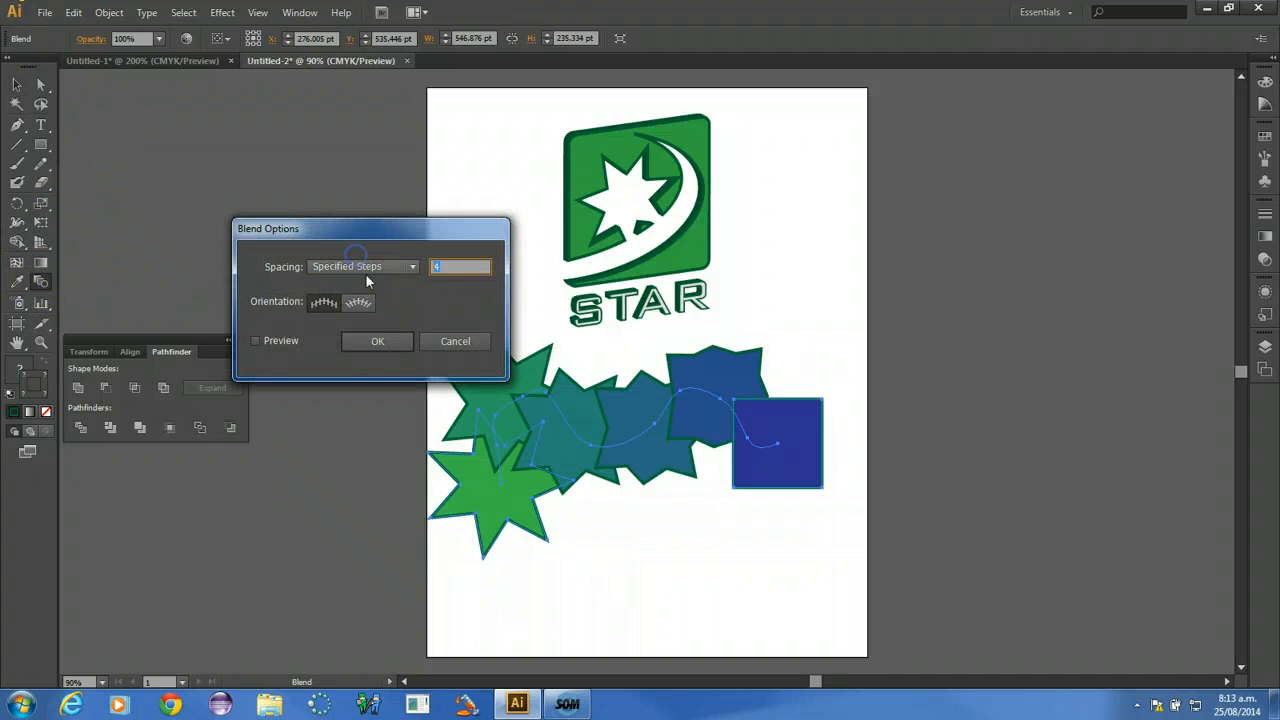
type("20")
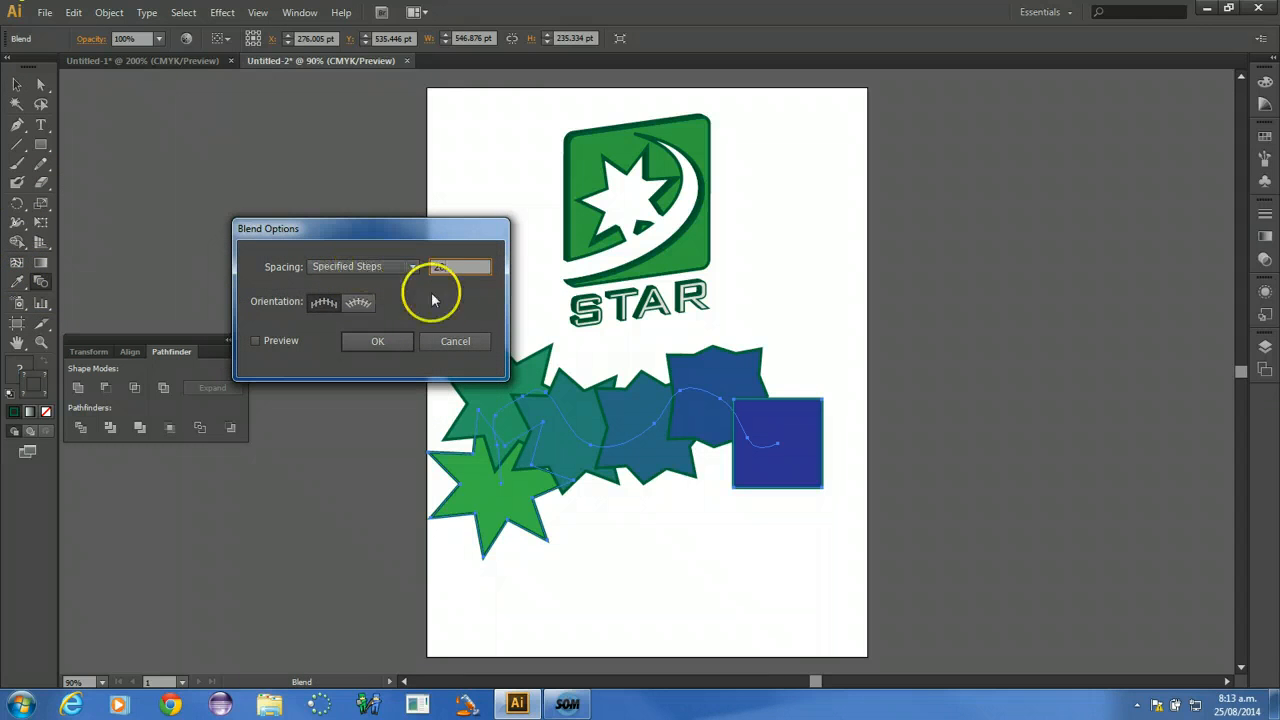
left_click(380, 341)
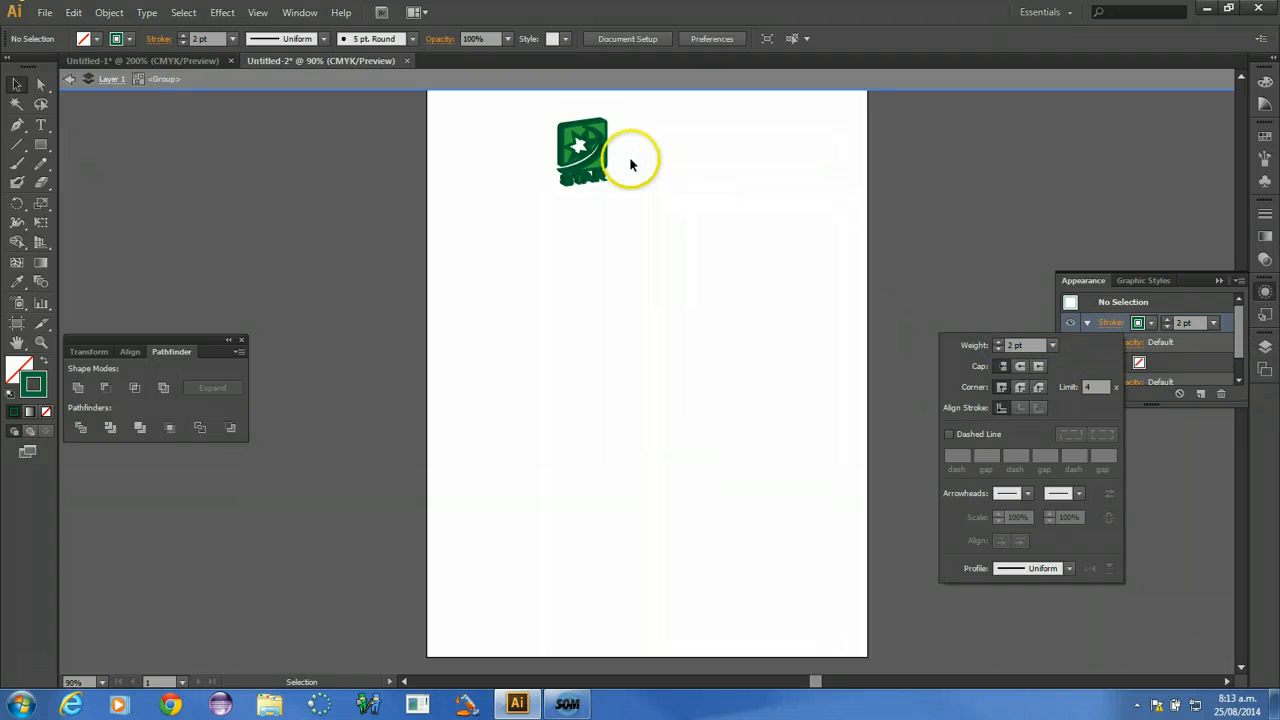
Enter the reduced logo's nested group to examine its stroke weight, and exit isolation mode.
left_click(592, 128)
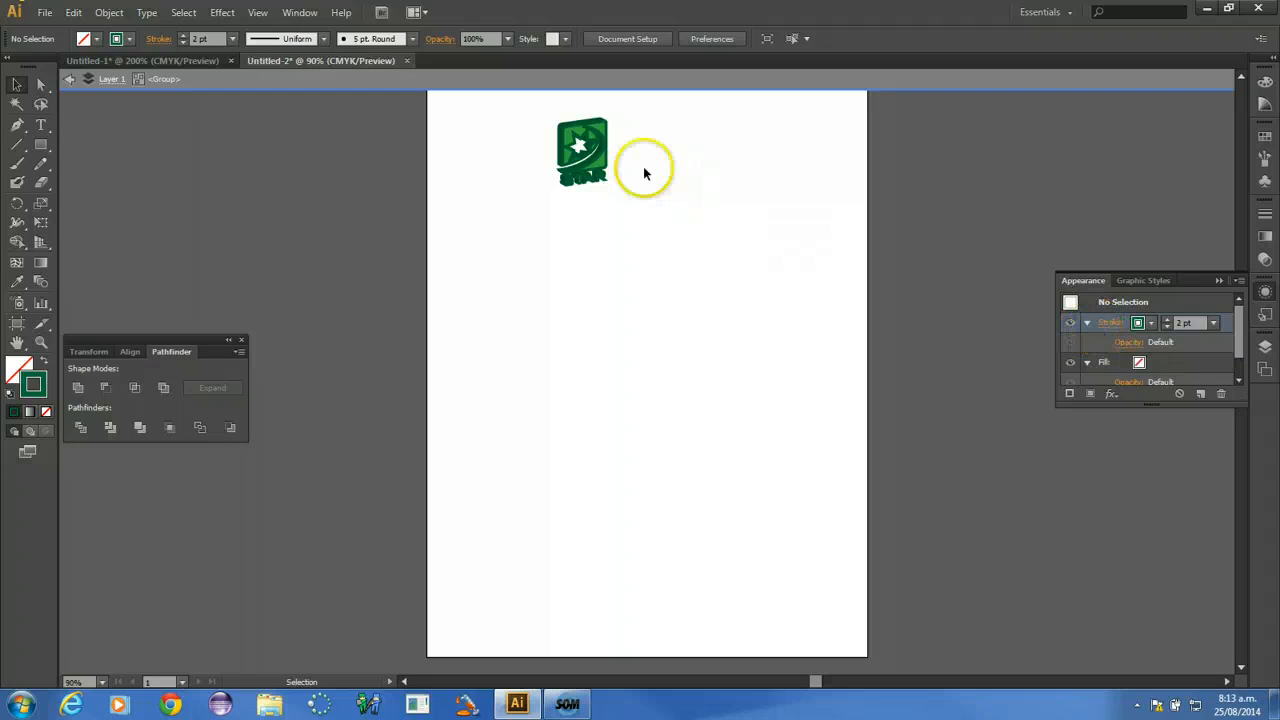
double_click(602, 155)
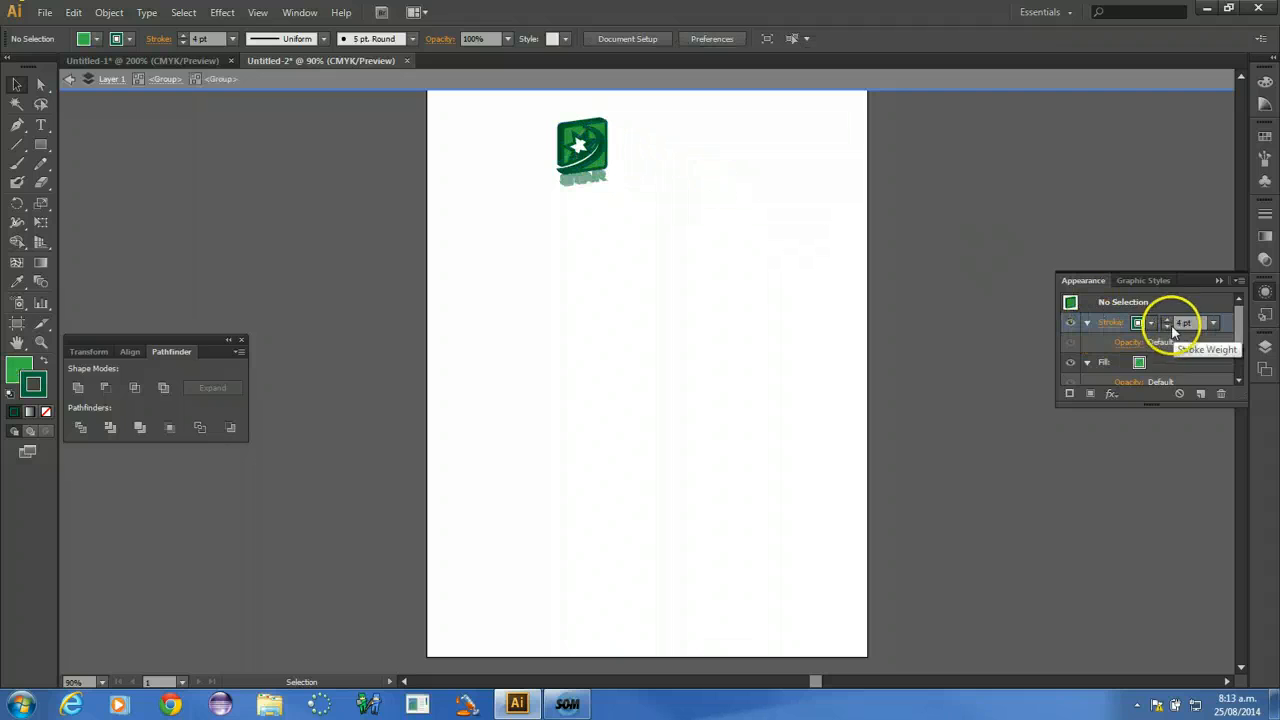
left_click(594, 198)
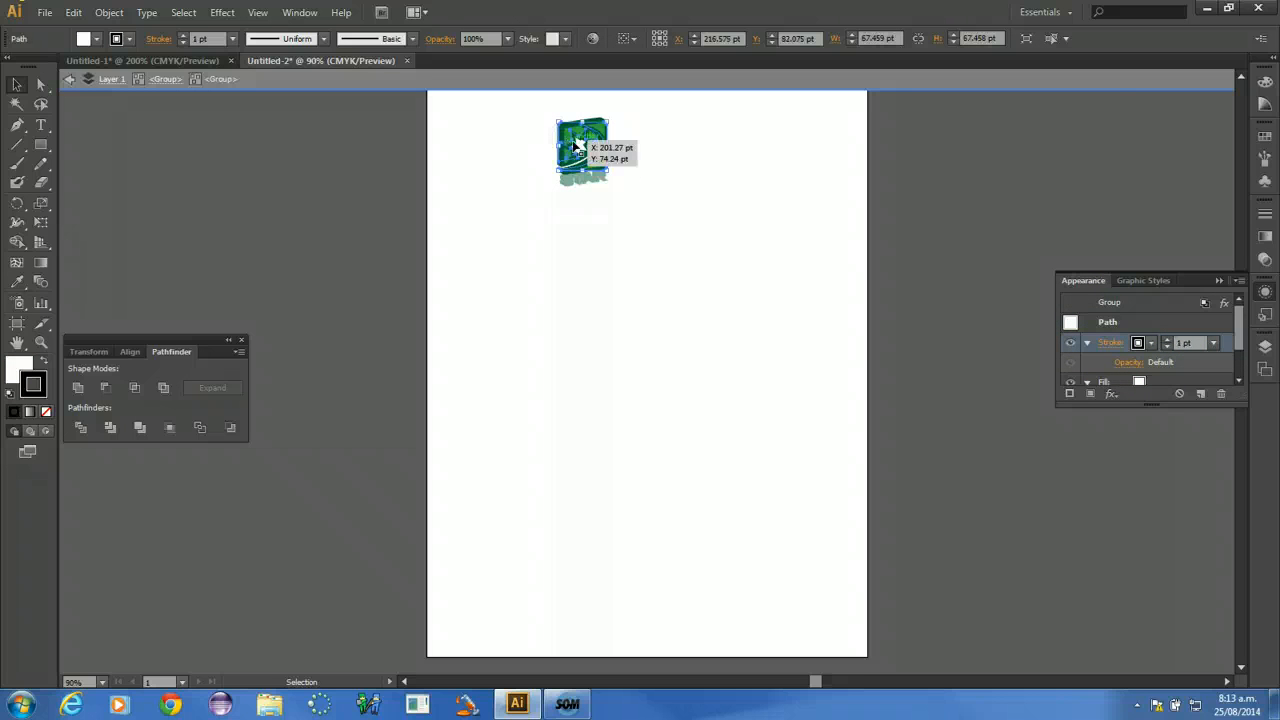
left_click(645, 276)
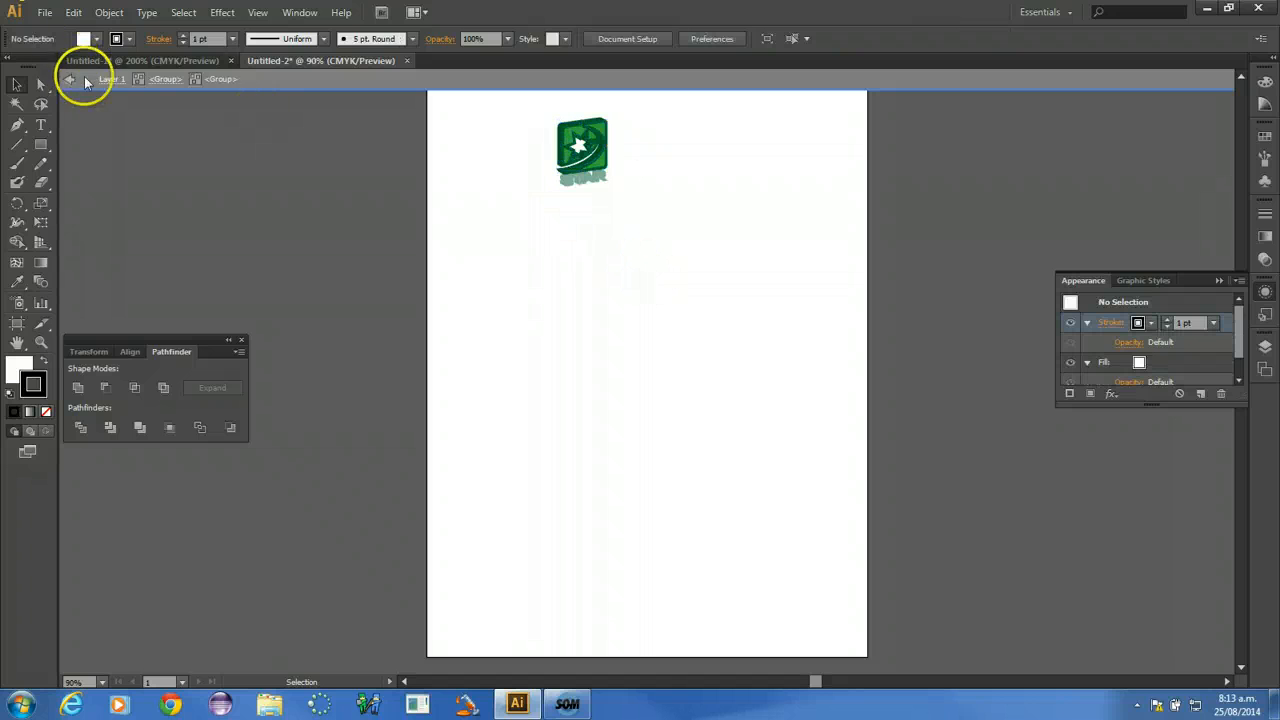
left_click(70, 79)
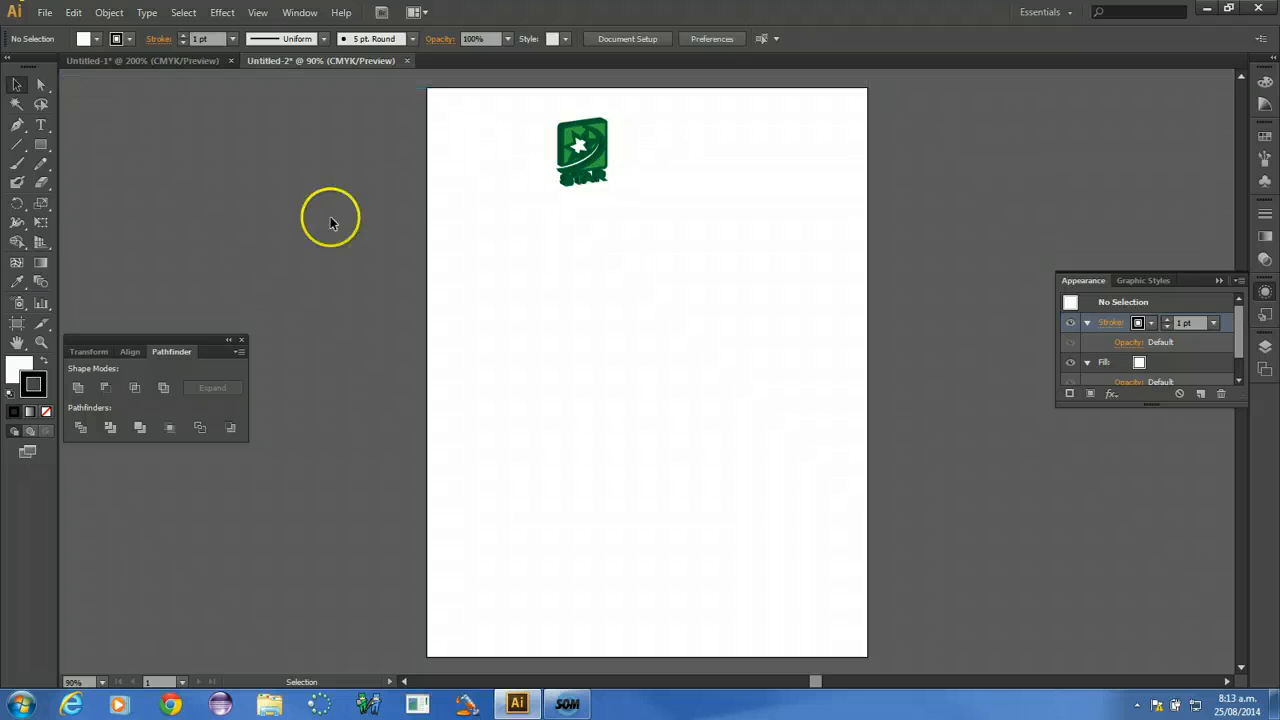
Undo the recent changes back to the full-size logo and delete the star-to-square blend.
key("ctrl+z")
key("ctrl+z")
key("ctrl+z")
key("ctrl+z")
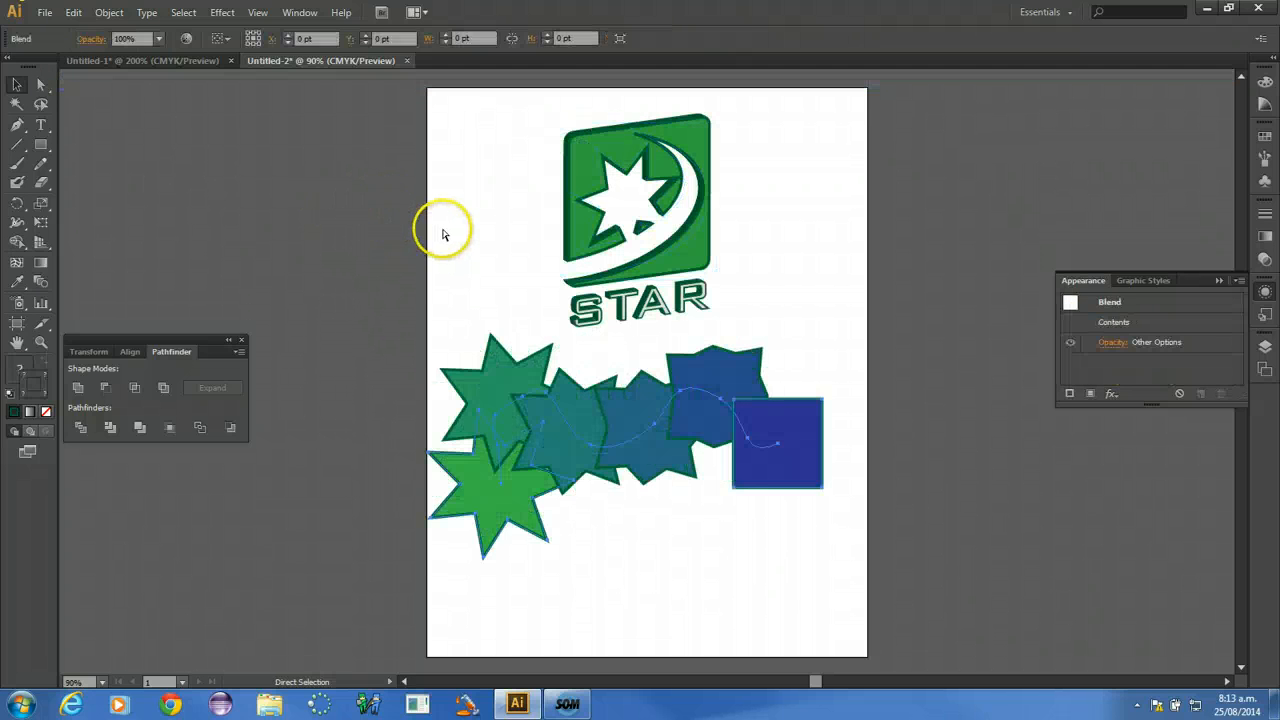
left_click(469, 206)
left_click(524, 411)
key("Delete")
left_click(497, 303)
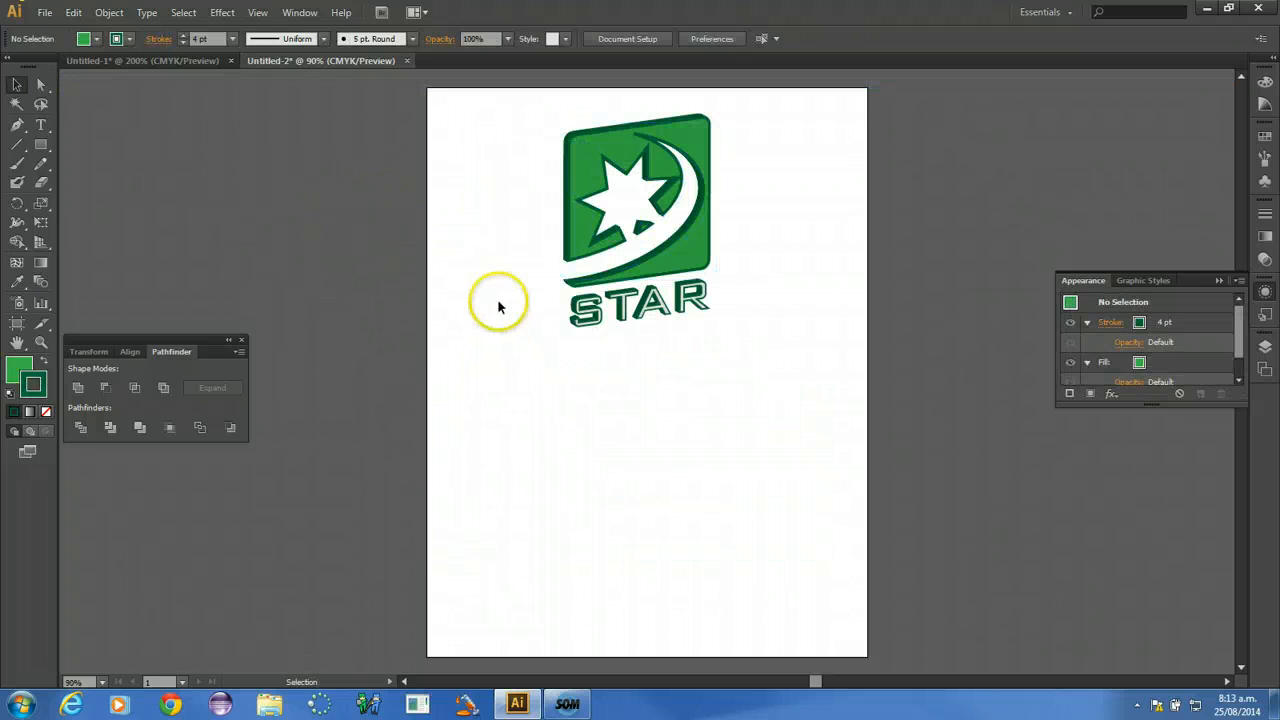
Select the whole logo with its STAR caption and expand its appearance.
left_click_drag(491, 103, 730, 388)
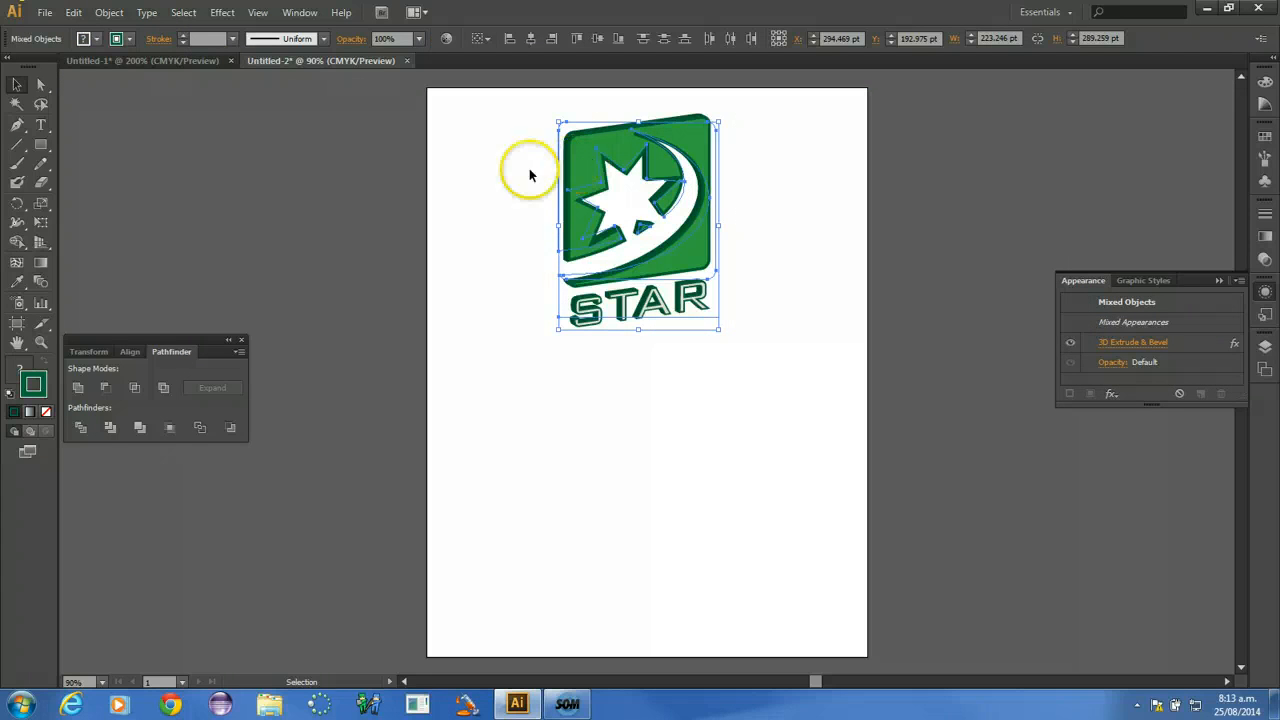
left_click(100, 13)
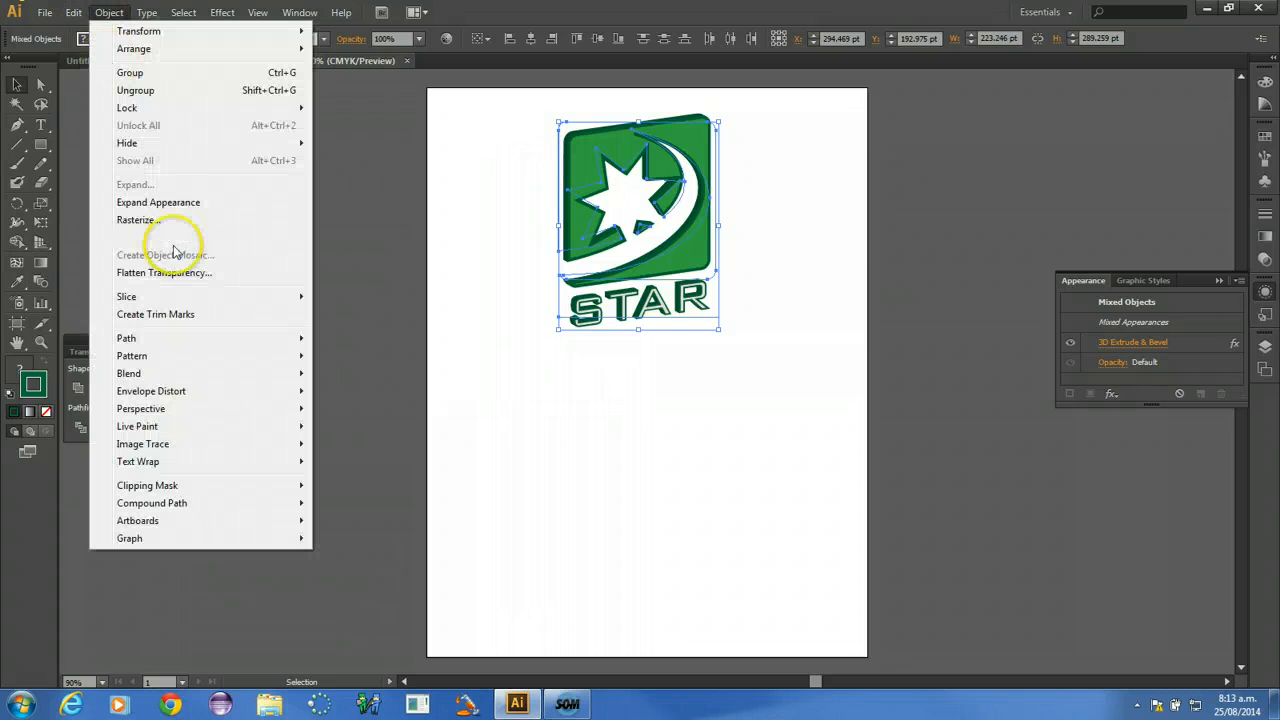
left_click(165, 200)
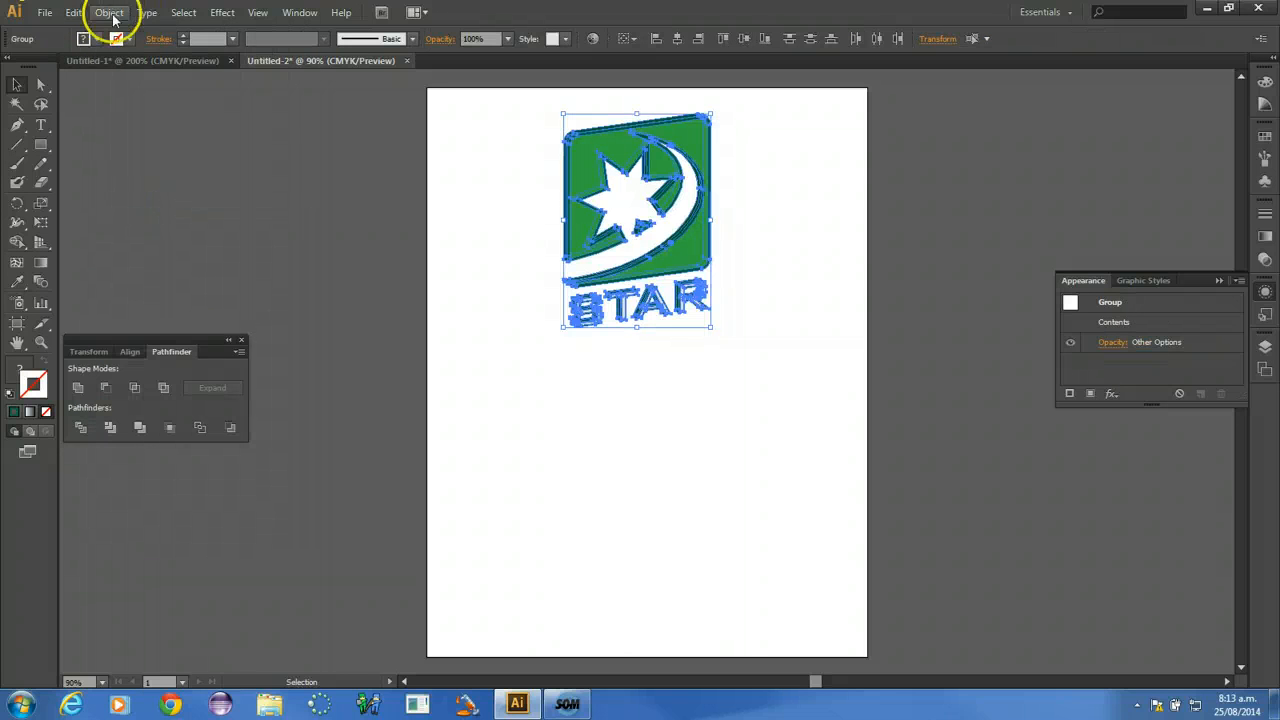
left_click(110, 13)
left_click(128, 183)
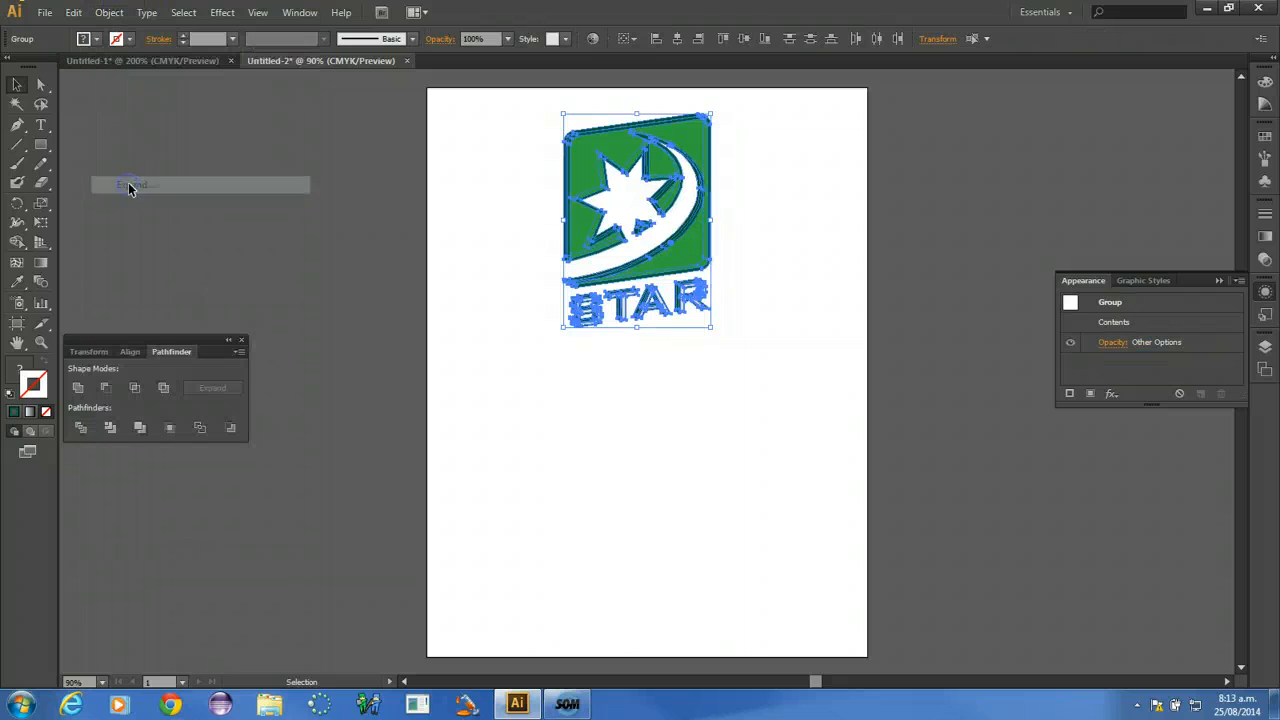
Try scaling the expanded logo down proportionally to about a quarter of its size, and undo the resize.
left_click(574, 386)
left_click_drag(534, 108, 800, 458)
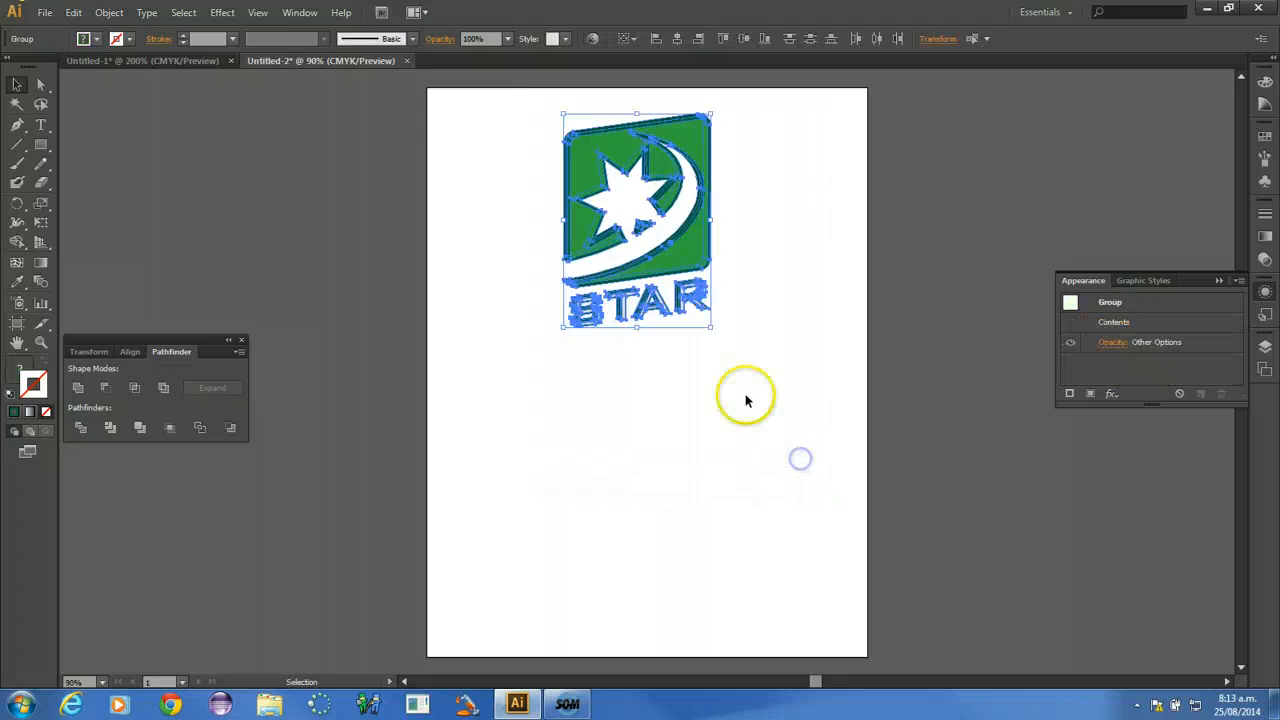
left_click_drag(708, 326, 598, 163)
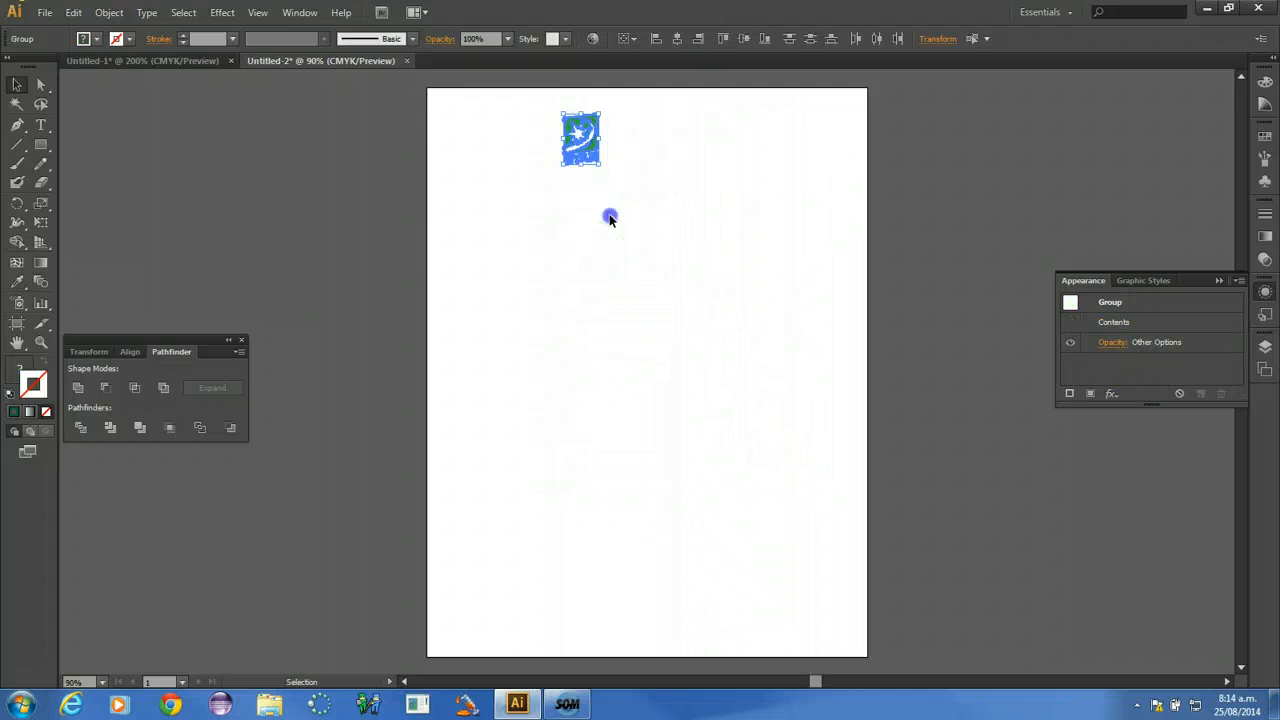
left_click(576, 210)
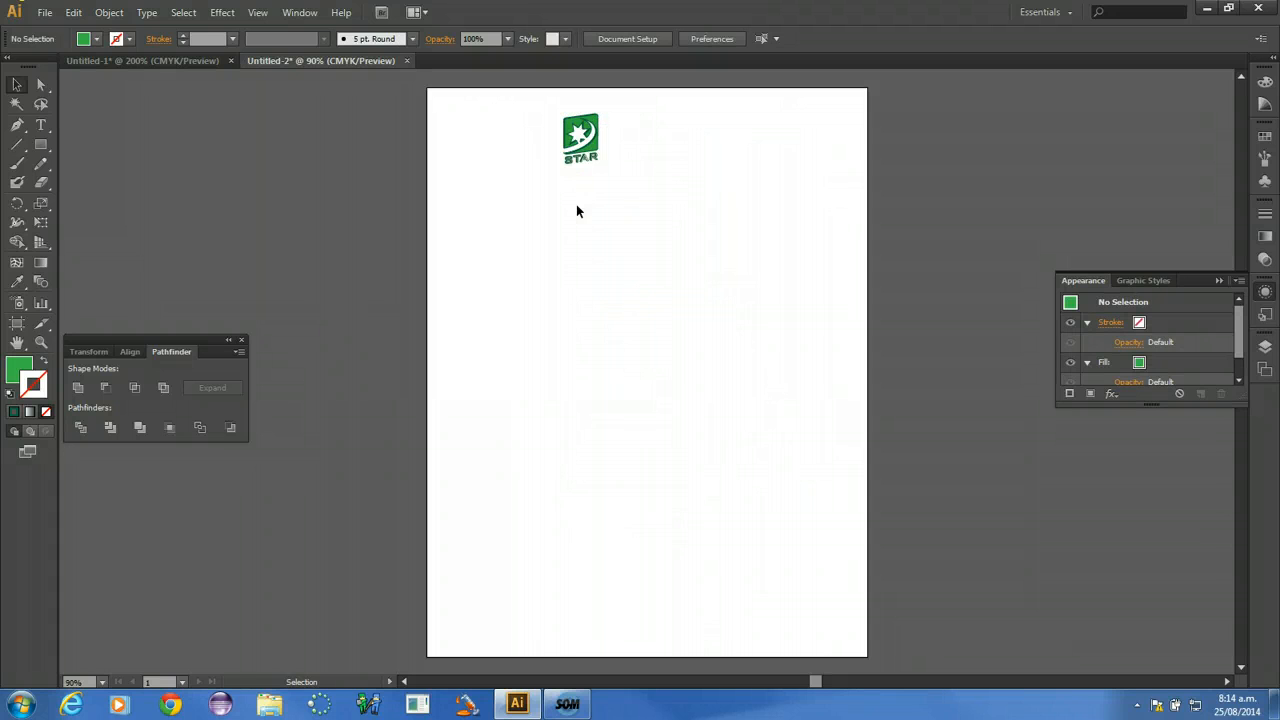
key("ctrl+z")
left_click(503, 158)
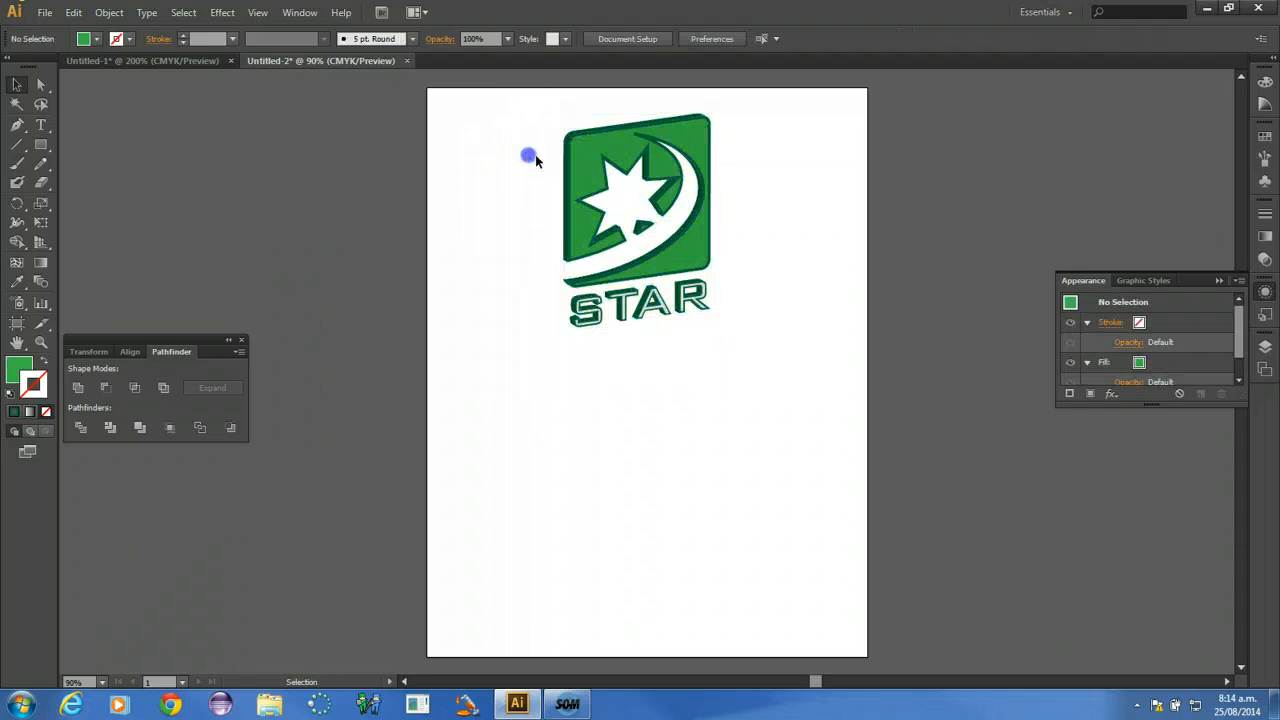
Enter the expanded emblem's nested groups, pull the dark outline shape away from the green square, and undo the move.
left_click(578, 146)
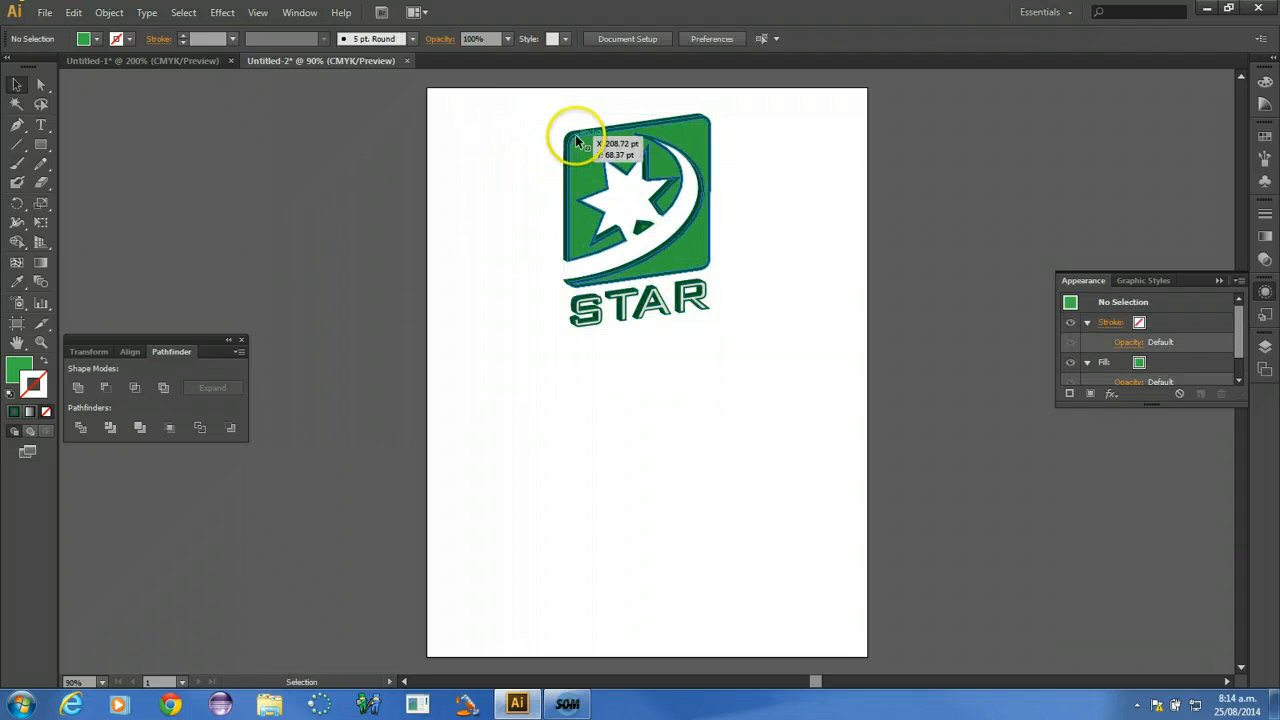
double_click(577, 140)
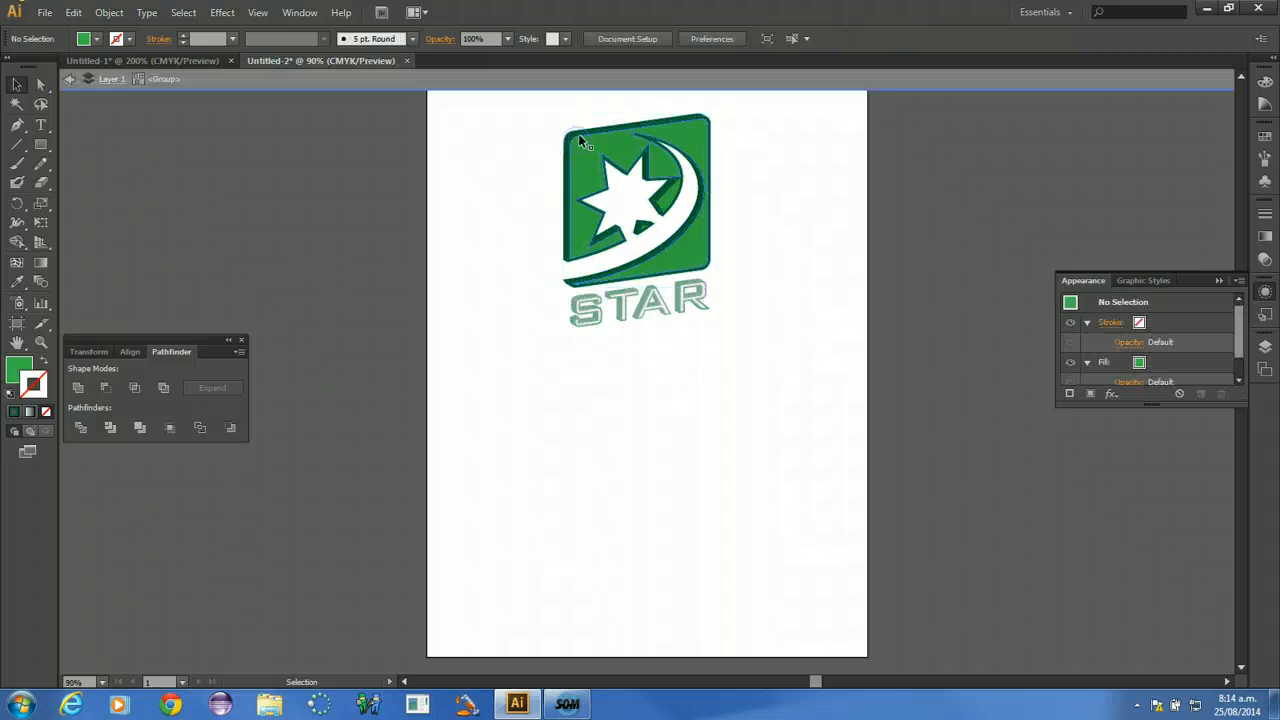
left_click(579, 134)
double_click(579, 136)
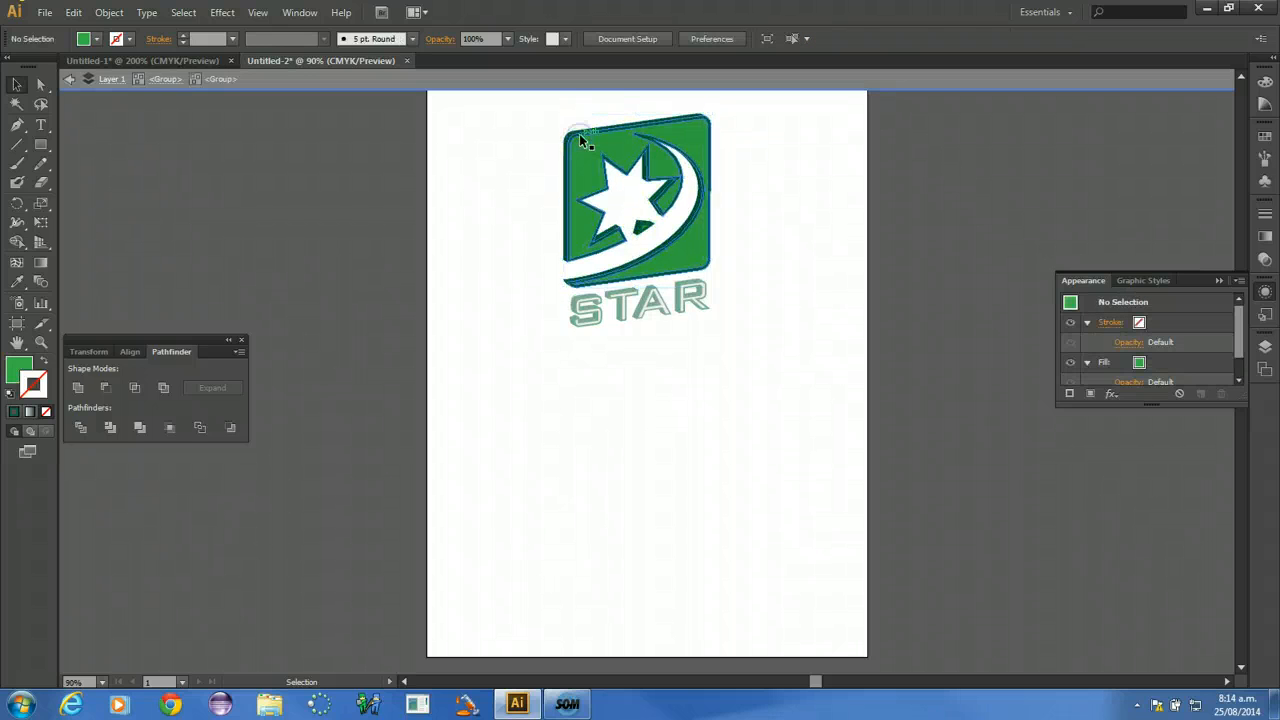
left_click_drag(577, 134, 662, 421)
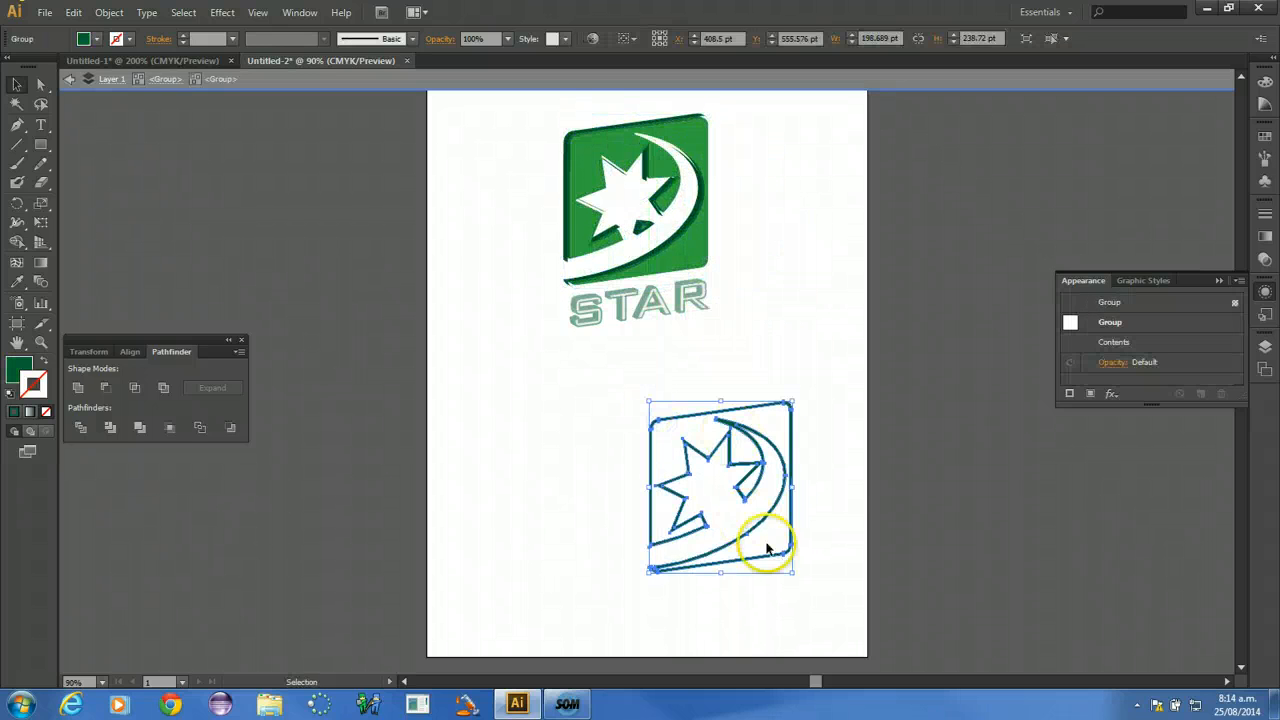
key("ctrl+z")
left_click(759, 431)
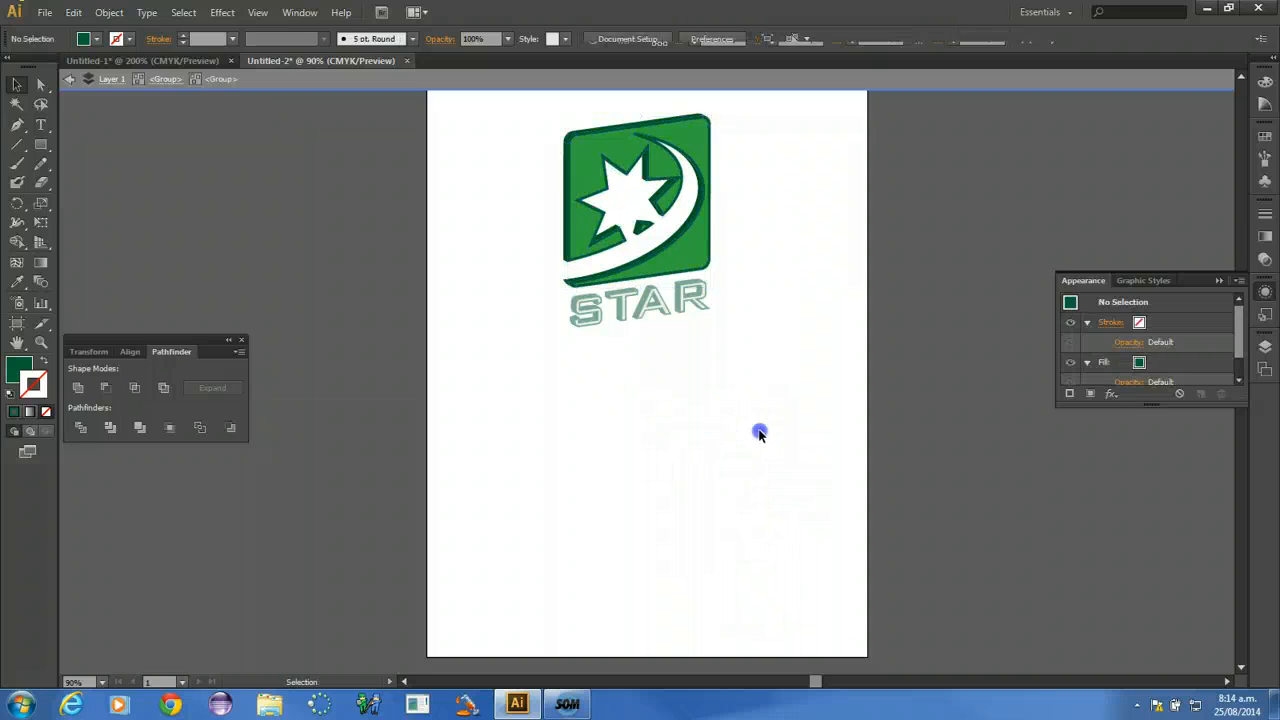
Undo the changes back to the unexpanded logo and delete the restored star-to-square blend.
left_click_drag(523, 108, 791, 421)
left_click(722, 409)
key("ctrl+z")
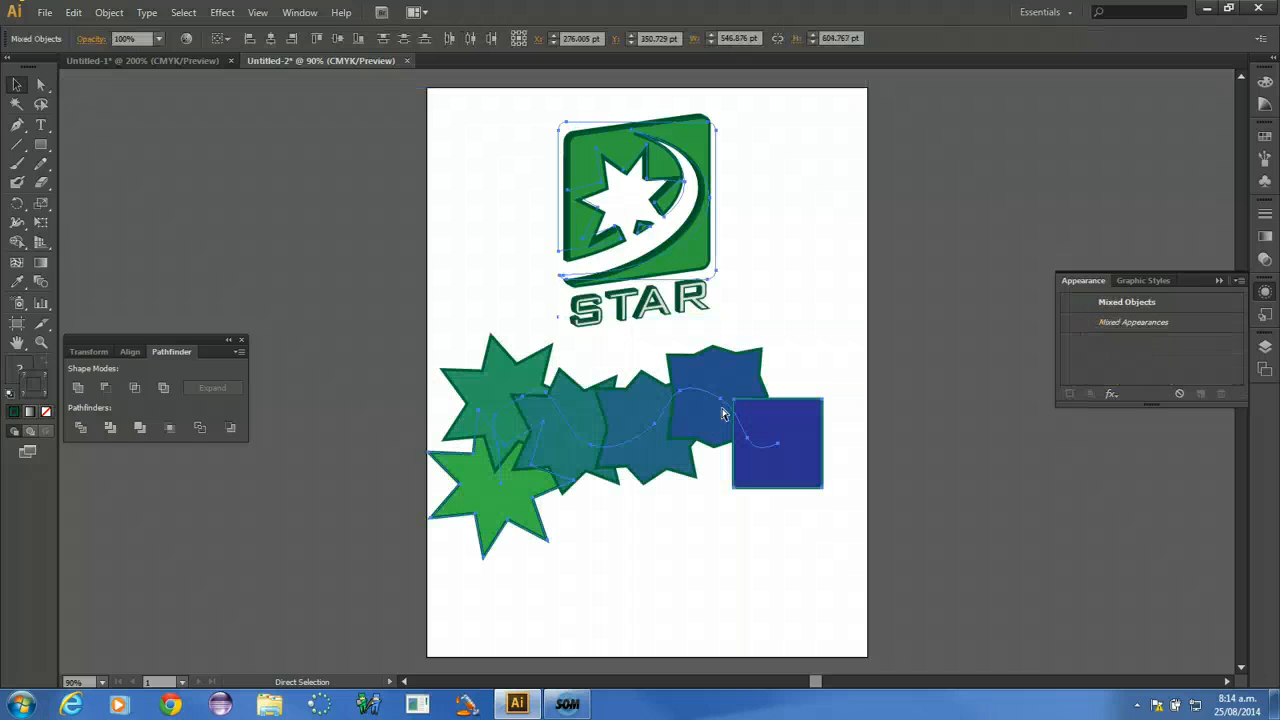
left_click(388, 354)
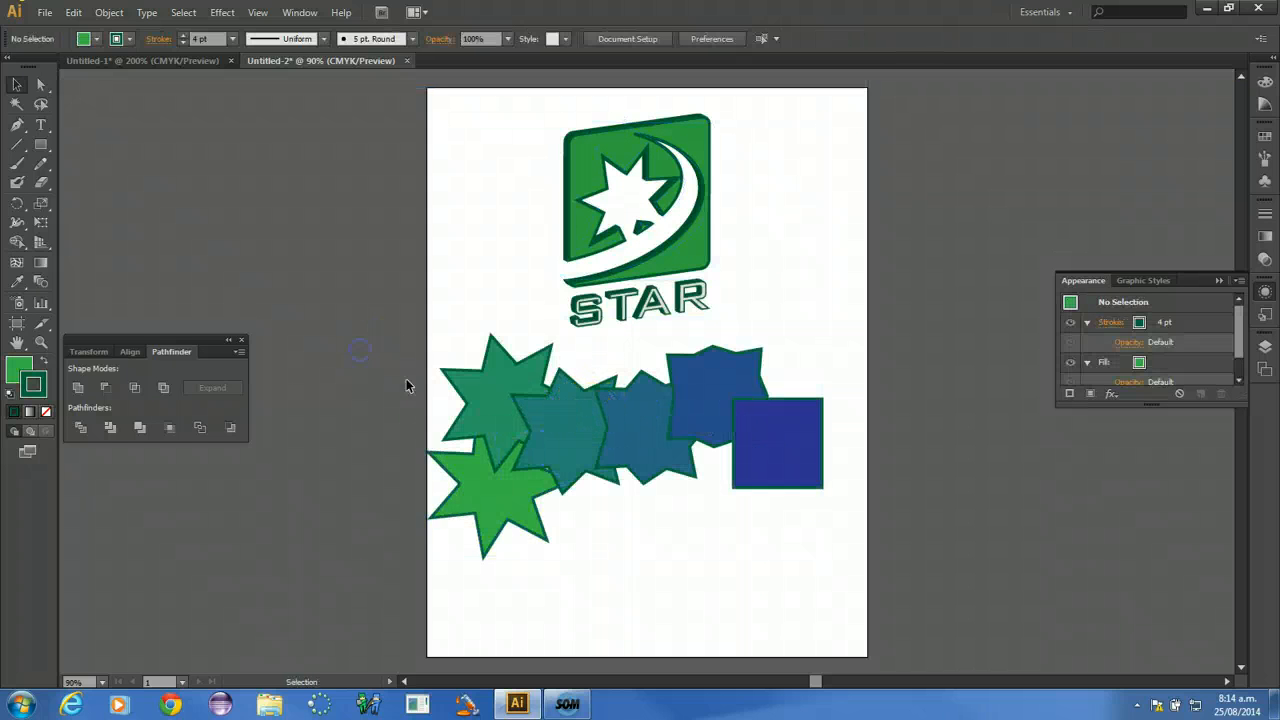
left_click(512, 417)
key("Delete")
Try scaling the unexpanded logo and caption down to about 79 × 102 pt, and undo the resize.
left_click_drag(497, 97, 744, 380)
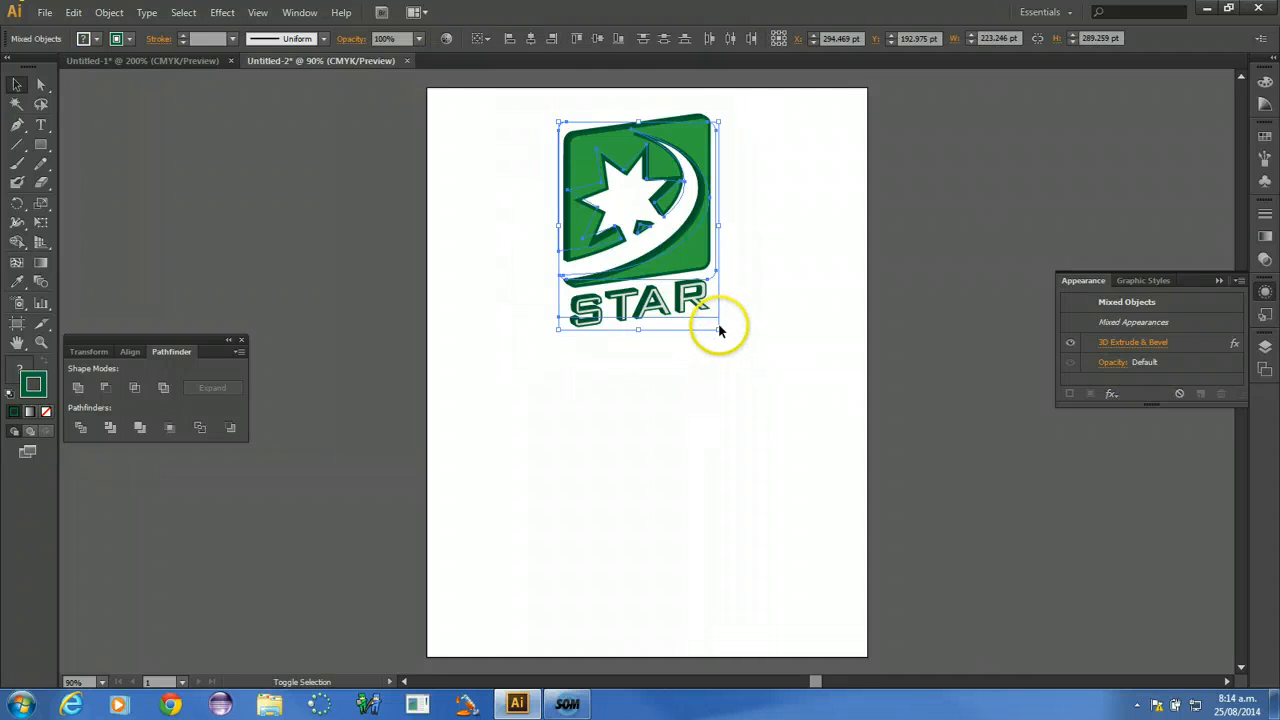
left_click_drag(719, 334, 615, 250)
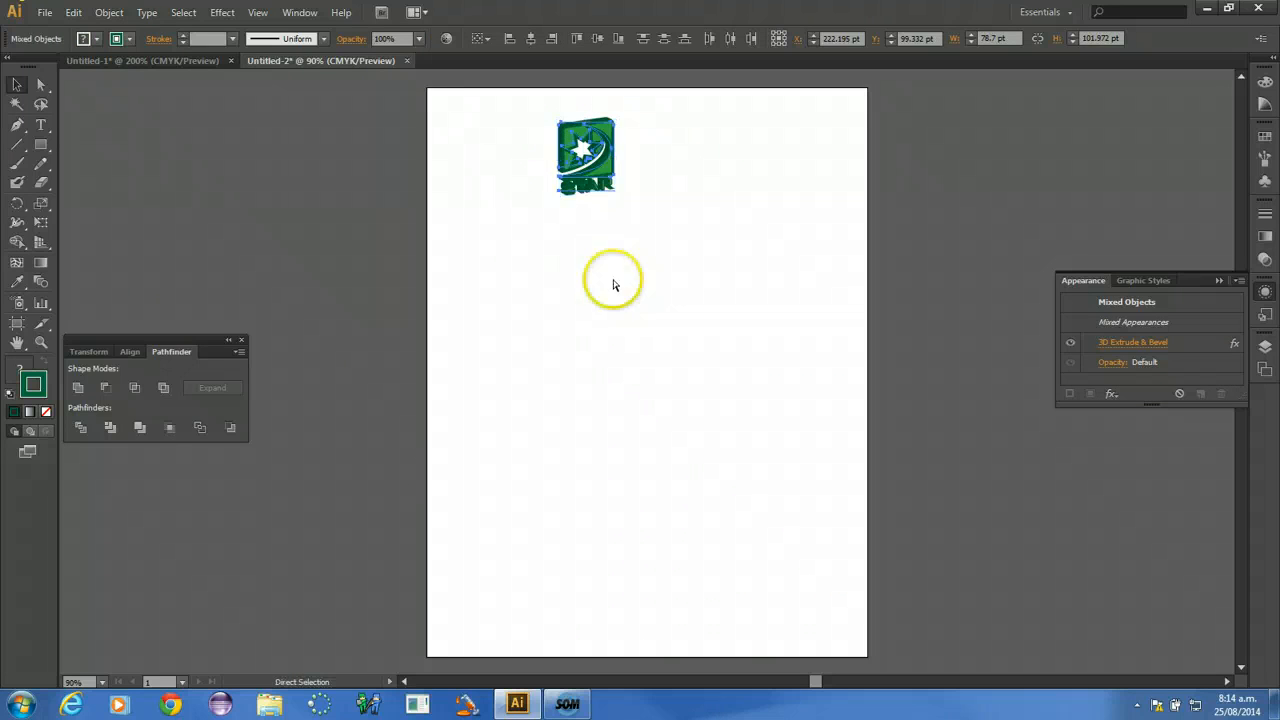
key("ctrl+z")
Expand the appearance of the selected logo and caption, and scale them down proportionally to about a third of their size.
left_click(120, 14)
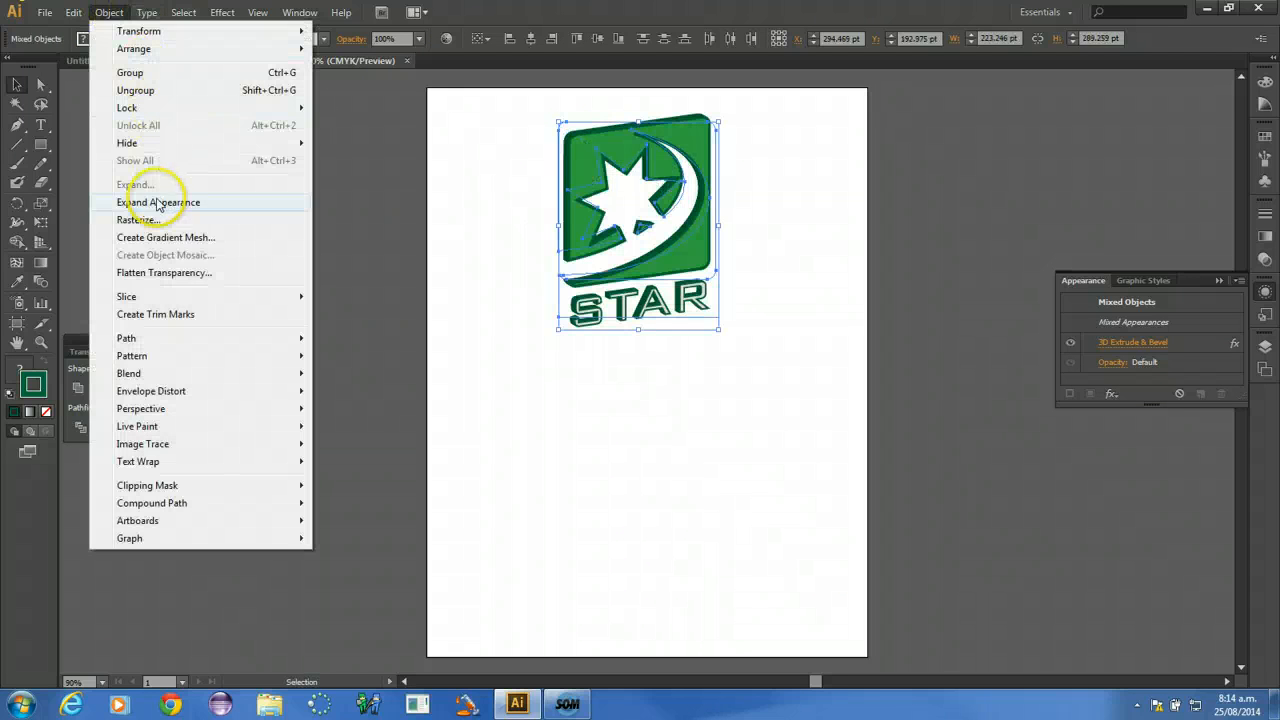
left_click(166, 200)
left_click_drag(710, 323, 603, 241)
left_click(671, 425)
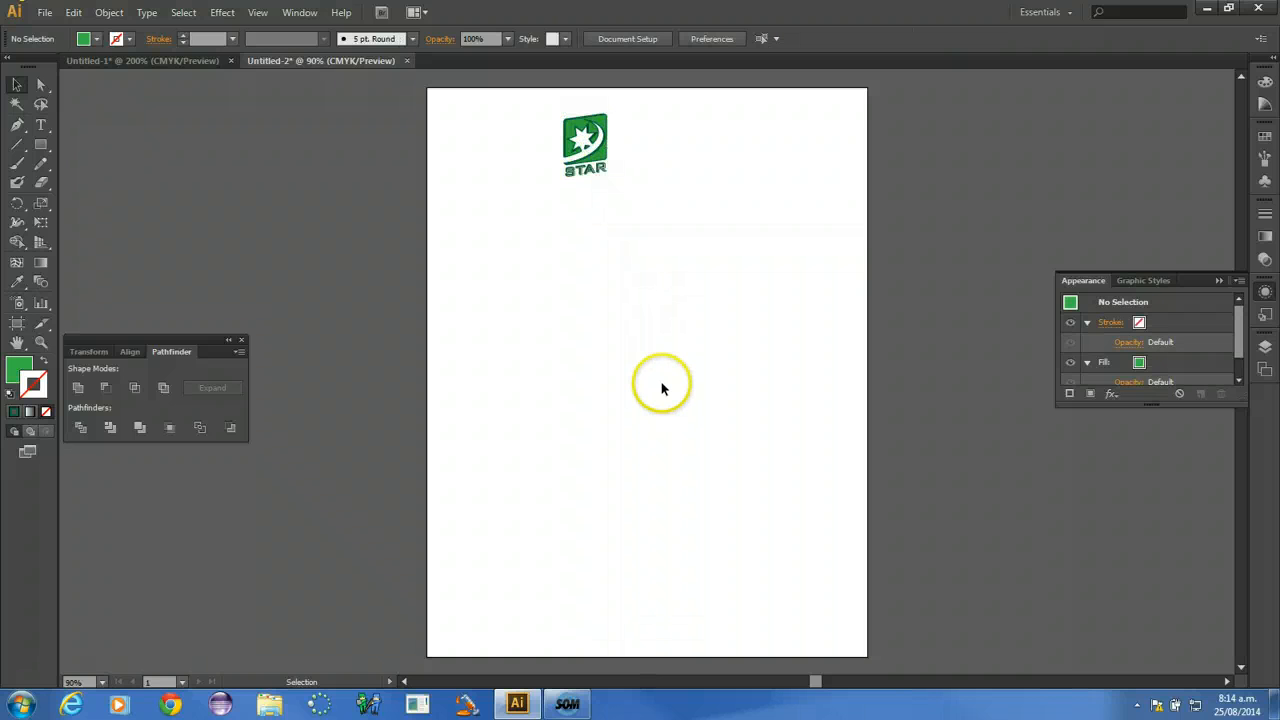
Move the reduced logo to the upper-right corner of the page and deselect it.
left_click_drag(650, 247, 649, 245)
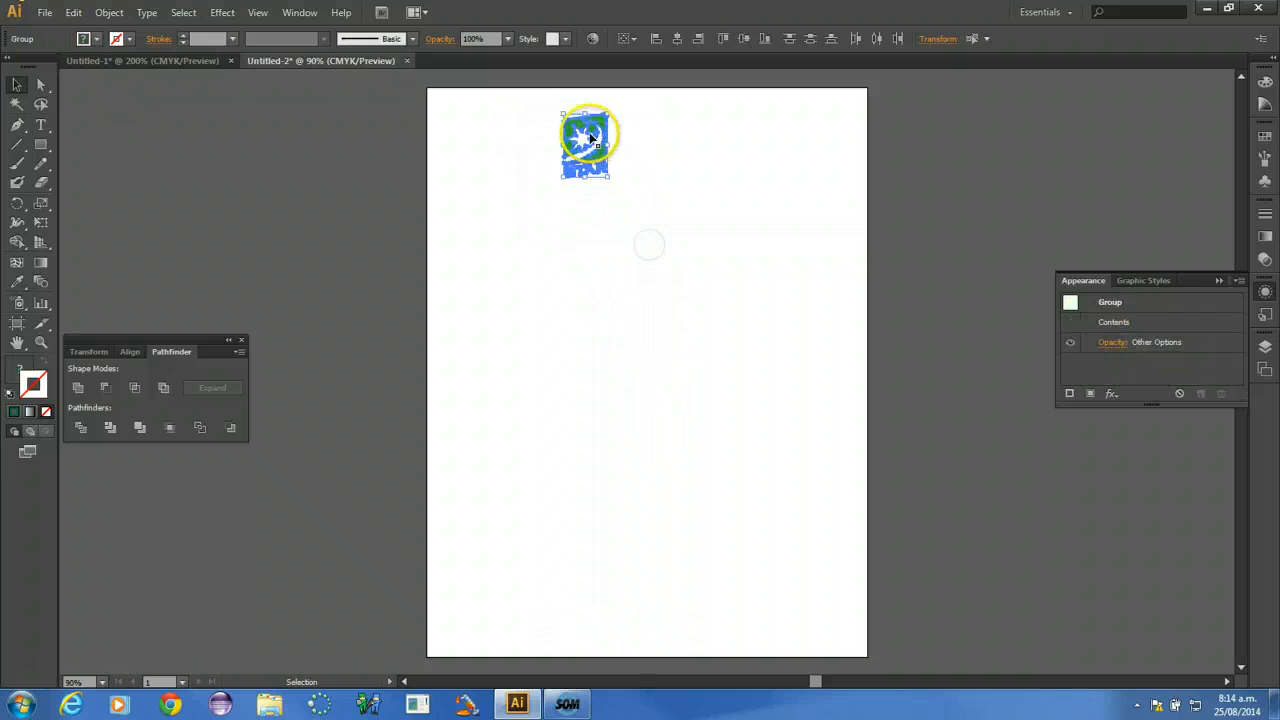
left_click_drag(585, 145, 812, 152)
left_click(471, 294)
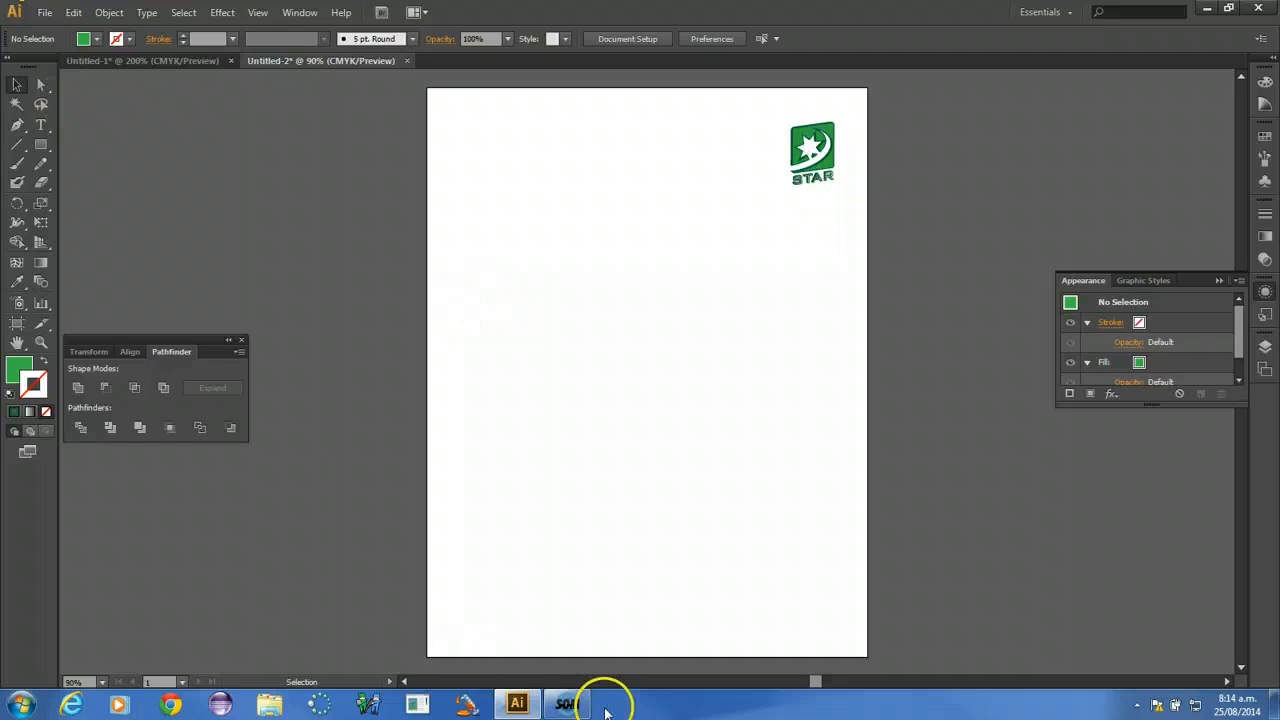
left_click(565, 705)
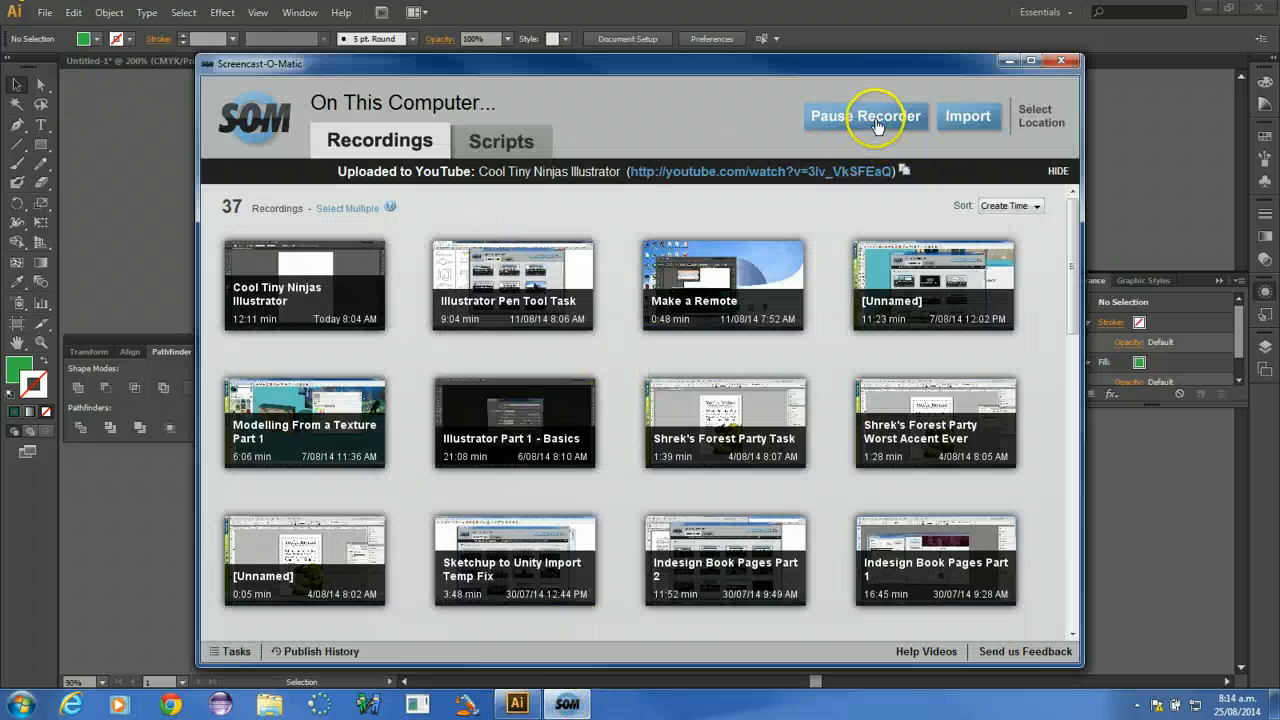